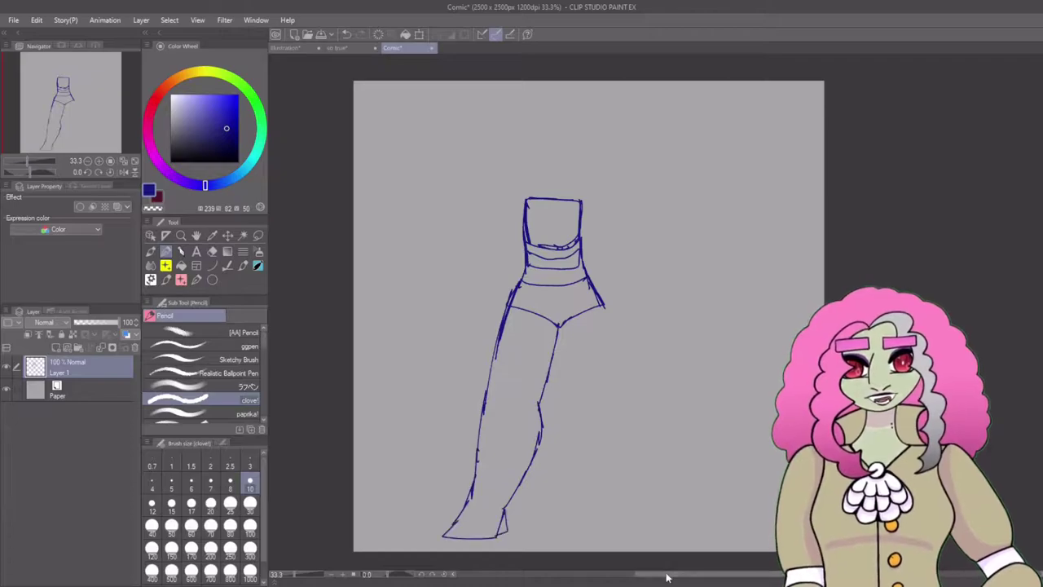
# - Sketch the outer and inner contours of the second leg from the hip down toward the ankle
pyautogui.moveTo(570, 325)
pyautogui.mouseDown()
pyautogui.moveTo(523, 326)
pyautogui.moveTo(521, 530)
pyautogui.moveTo(566, 546)
pyautogui.mouseUp()
pyautogui.press('e')
pyautogui.press('p')
pyautogui.moveTo(560, 391); pyautogui.dragTo(564, 517)
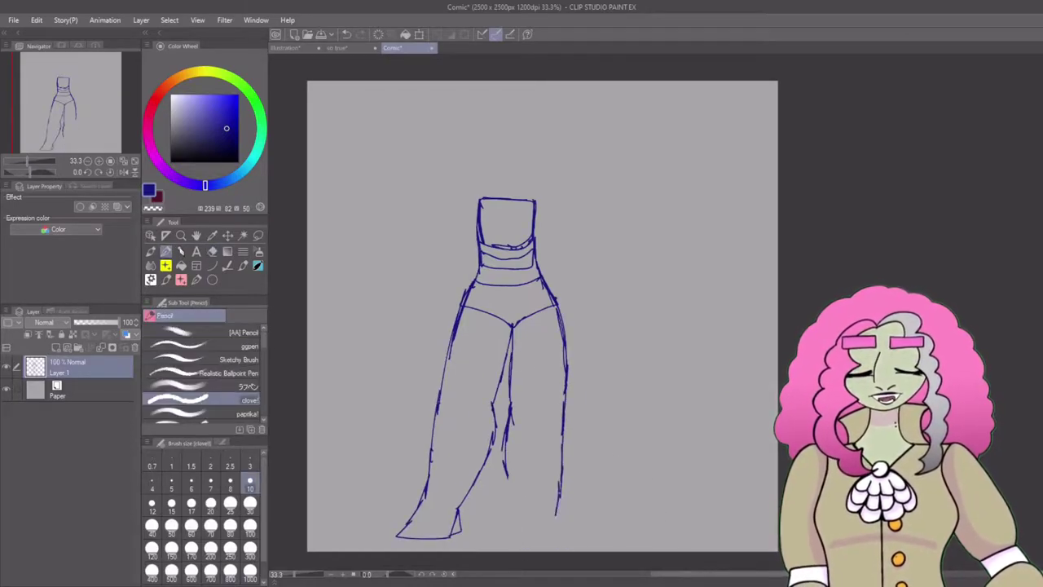
# - Draw the second leg's lower calf and pointed foot, erasing stray lines around the heel with a size 30 eraser
pyautogui.moveTo(505, 544); pyautogui.dragTo(570, 544)
pyautogui.moveTo(510, 453); pyautogui.dragTo(511, 548)
pyautogui.press('e')
pyautogui.click(249, 503)
pyautogui.moveTo(514, 501)
pyautogui.mouseDown()
pyautogui.moveTo(568, 544)
pyautogui.moveTo(513, 546)
pyautogui.mouseUp()
pyautogui.click(168, 249)
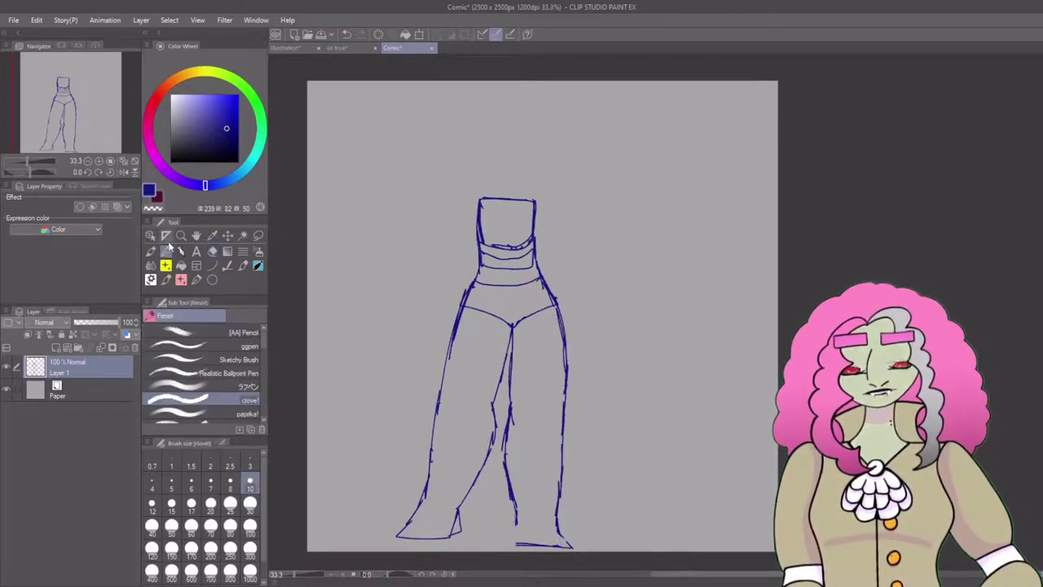
# - Sketch the head, neck and shoulders, one bent arm with its hand on the hip and one straight arm with a round hand
pyautogui.moveTo(489, 326); pyautogui.dragTo(511, 314)
pyautogui.moveTo(530, 110)
pyautogui.mouseDown()
pyautogui.moveTo(533, 171)
pyautogui.moveTo(444, 265)
pyautogui.moveTo(482, 291)
pyautogui.mouseUp()
pyautogui.moveTo(498, 194); pyautogui.dragTo(472, 269)
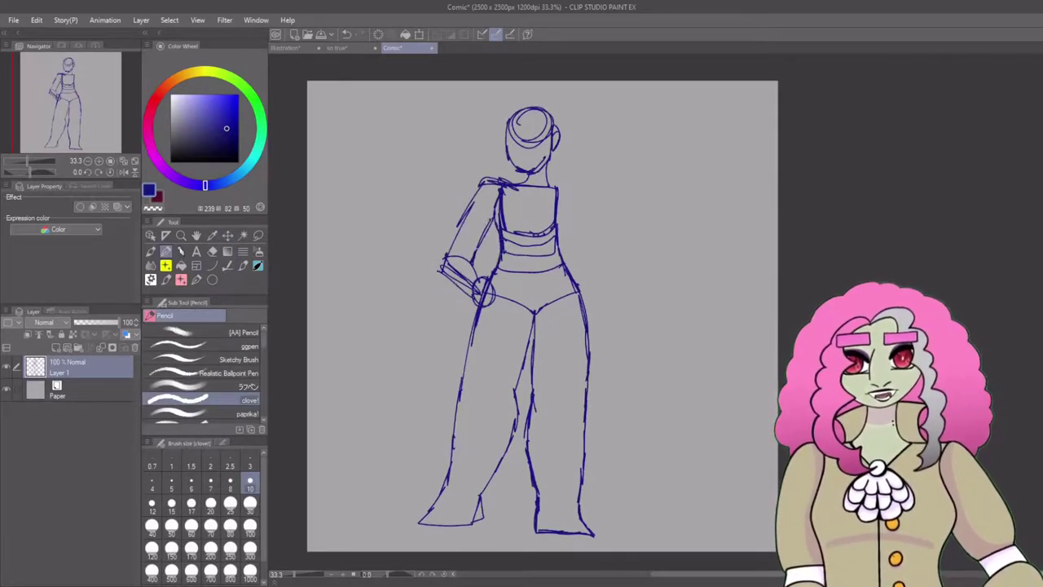
pyautogui.moveTo(557, 183)
pyautogui.mouseDown()
pyautogui.moveTo(583, 260)
pyautogui.moveTo(583, 314)
pyautogui.mouseUp()
pyautogui.moveTo(561, 187); pyautogui.dragTo(577, 281)
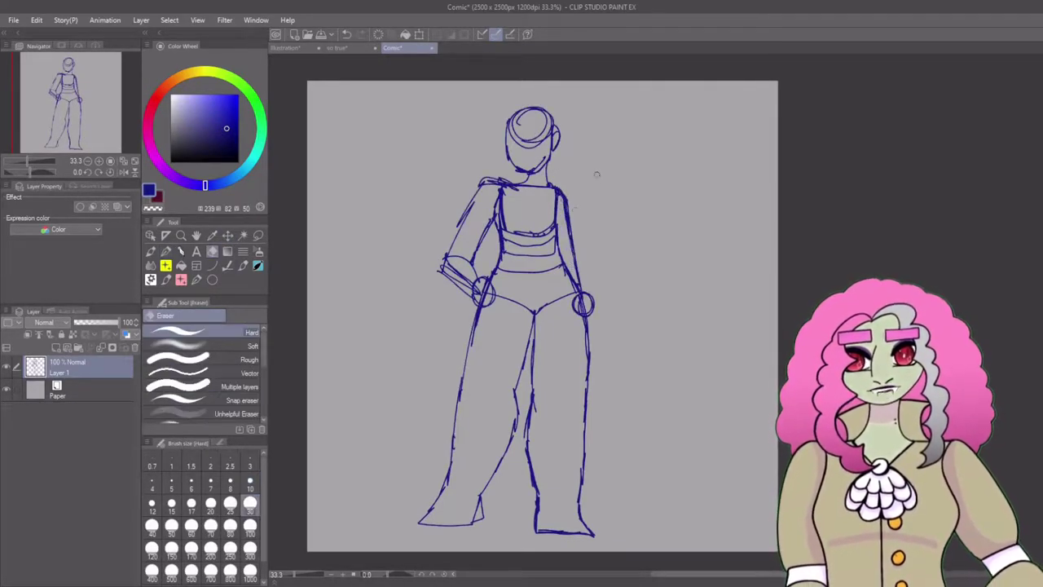
# - Lasso the bent arm and transform it slightly inward toward the torso
pyautogui.press('m')
pyautogui.moveTo(489, 157); pyautogui.dragTo(484, 320)
pyautogui.hotkey('ctrl', 't')
pyautogui.moveTo(457, 236); pyautogui.dragTo(466, 236)
pyautogui.press('Return')
pyautogui.press('p')
pyautogui.press('e')
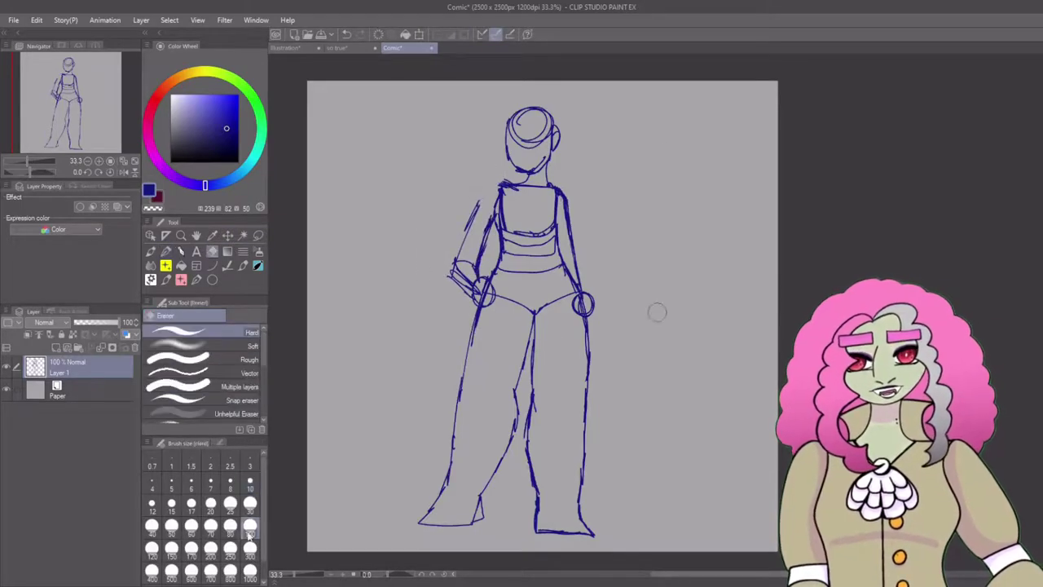
# - Lasso the bent arm and delete its upper part from the sketch
pyautogui.press('p')
pyautogui.moveTo(489, 195)
pyautogui.mouseDown()
pyautogui.moveTo(464, 261)
pyautogui.moveTo(495, 232)
pyautogui.mouseUp()
pyautogui.hotkey('ctrl', 'z')
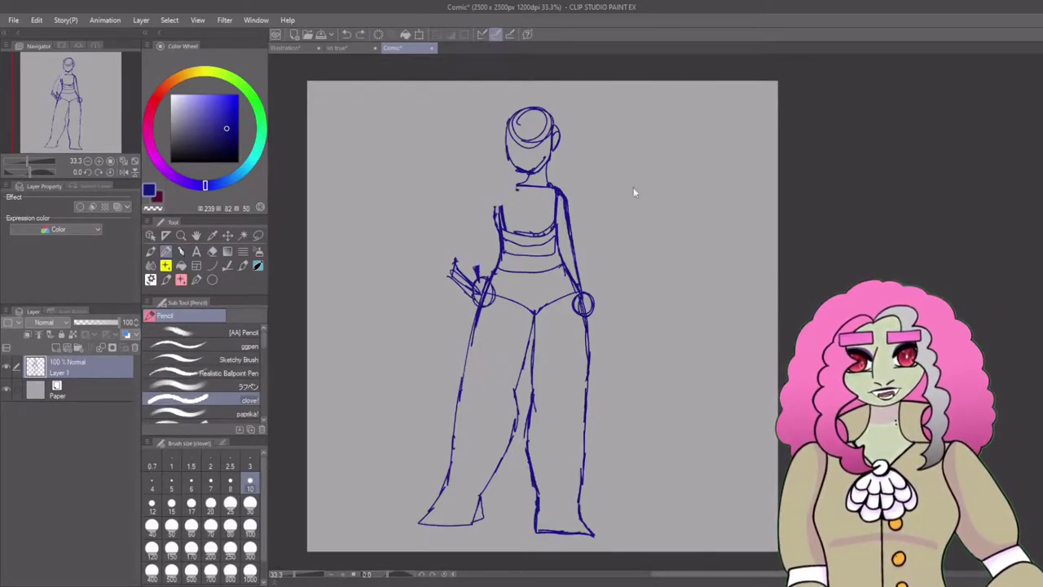
pyautogui.press('m')
pyautogui.moveTo(489, 176); pyautogui.dragTo(481, 295)
pyautogui.press('Delete')
pyautogui.hotkey('ctrl', 'd')
# - Erase the arm remnants and the inner torso guide lines, and redraw the upper arm from the shoulder to the elbow
pyautogui.press('e')
pyautogui.moveTo(440, 232); pyautogui.dragTo(480, 293)
pyautogui.moveTo(513, 192)
pyautogui.mouseDown()
pyautogui.moveTo(511, 242)
pyautogui.moveTo(513, 203)
pyautogui.moveTo(450, 249)
pyautogui.mouseUp()
pyautogui.press('p')
pyautogui.moveTo(449, 249); pyautogui.dragTo(483, 286)
pyautogui.press('e')
pyautogui.moveTo(538, 220); pyautogui.dragTo(548, 235)
pyautogui.moveTo(453, 245); pyautogui.dragTo(486, 303)
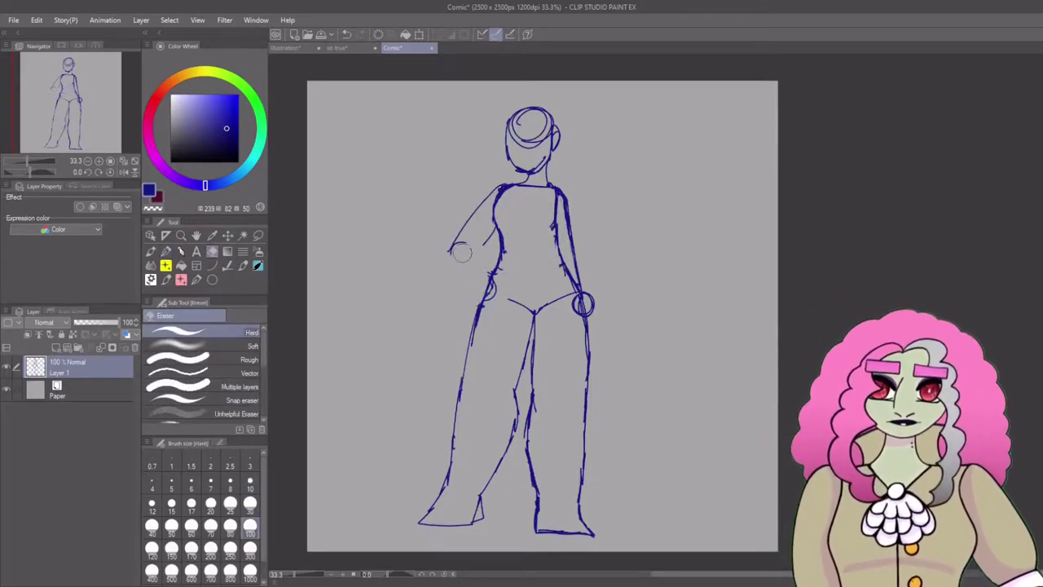
# - Redraw the bent arm's forearm and round hand on the hip, and erase the overlapping lines around it
pyautogui.press('p')
pyautogui.moveTo(501, 186); pyautogui.dragTo(448, 277)
pyautogui.moveTo(448, 277); pyautogui.dragTo(497, 303)
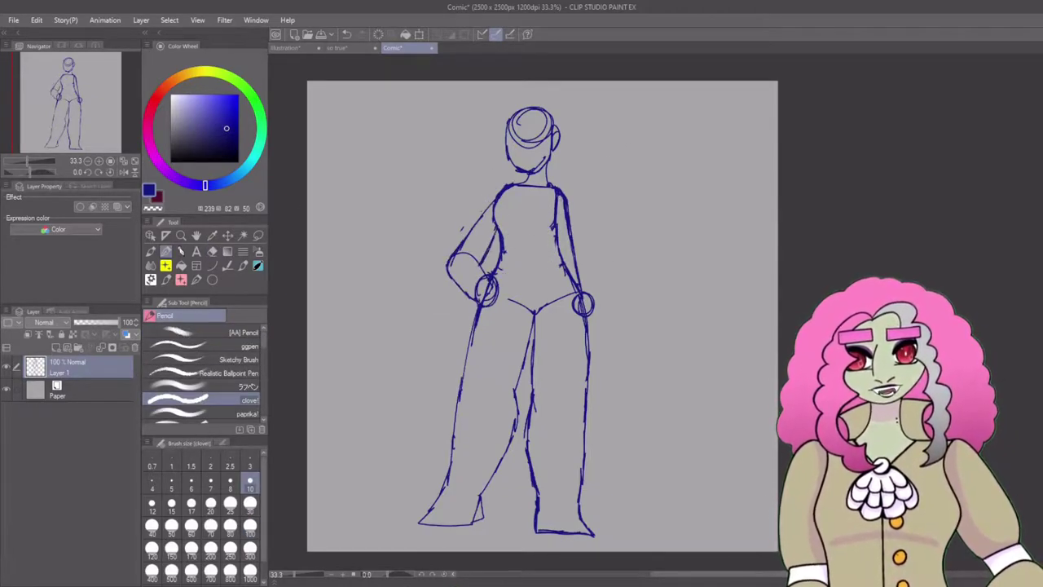
pyautogui.press('e')
pyautogui.moveTo(497, 195)
pyautogui.mouseDown()
pyautogui.moveTo(458, 253)
pyautogui.moveTo(492, 202)
pyautogui.mouseUp()
pyautogui.moveTo(489, 277); pyautogui.dragTo(486, 303)
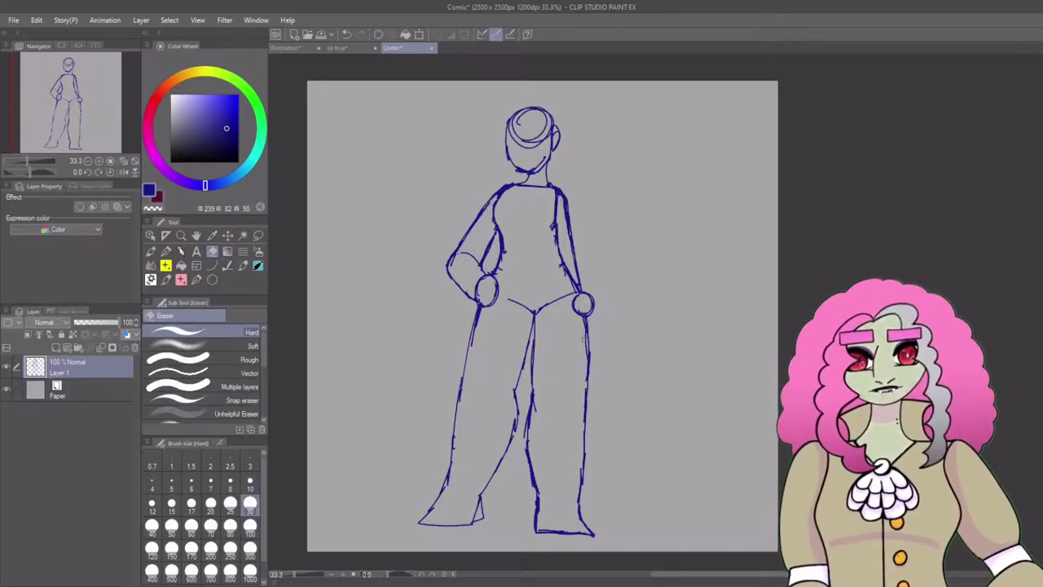
# - Lasso the redrawn bent arm and transform it to sit narrower against the torso
pyautogui.press('m')
pyautogui.moveTo(515, 163); pyautogui.dragTo(440, 319)
pyautogui.hotkey('ctrl', 't')
pyautogui.moveTo(457, 244); pyautogui.dragTo(485, 267)
pyautogui.press('Return')
# - Clean up the shoulders, the straight arm's wrist and the adjoining torso side by erasing and redrawing their lines
pyautogui.press('p')
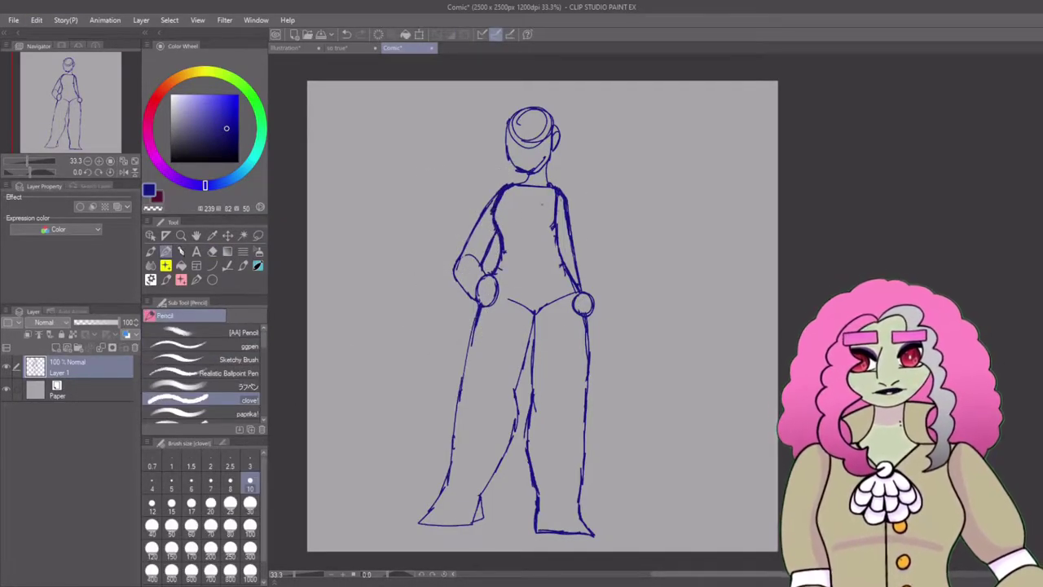
pyautogui.click(212, 252)
pyautogui.press('p')
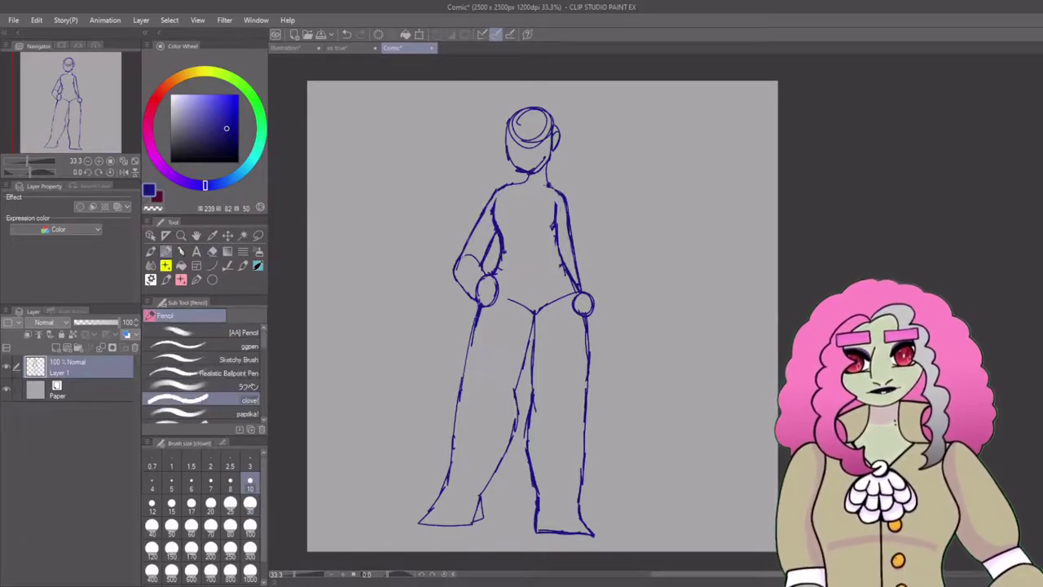
pyautogui.press('e')
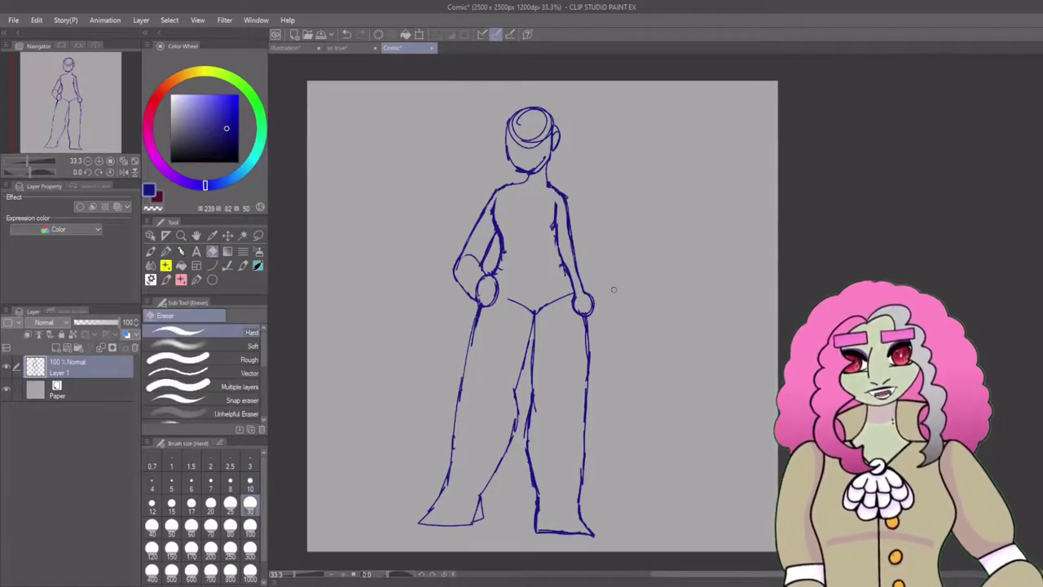
pyautogui.moveTo(559, 236); pyautogui.dragTo(564, 285)
pyautogui.press('p')
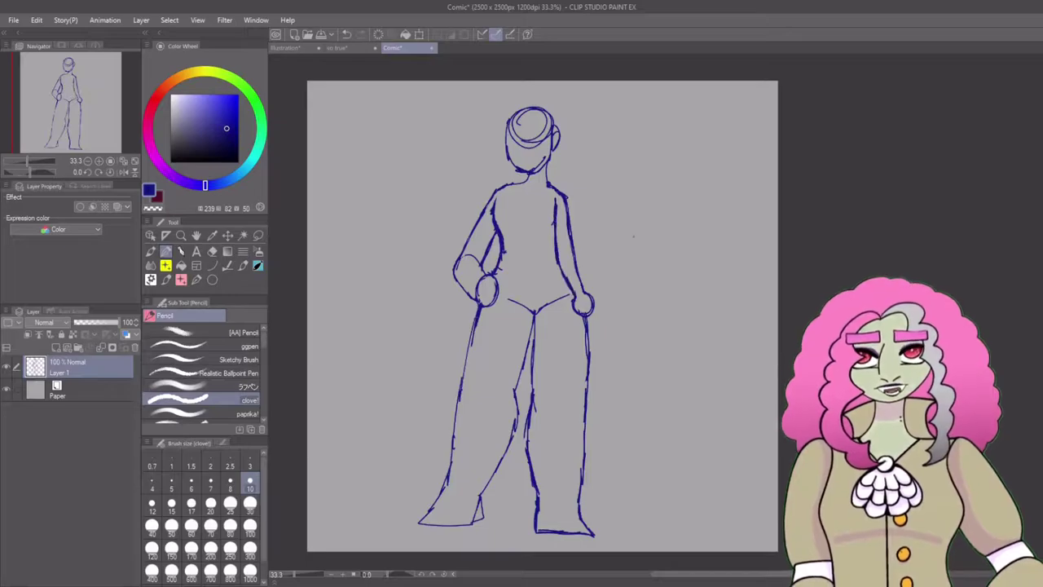
# - Add a layer for green face guide lines on the head and lower its opacity to 33%
pyautogui.hotkey('ctrl', 'shift', 'n')
pyautogui.scroll(1, 633, 236)
pyautogui.moveTo(525, 146); pyautogui.dragTo(522, 200)
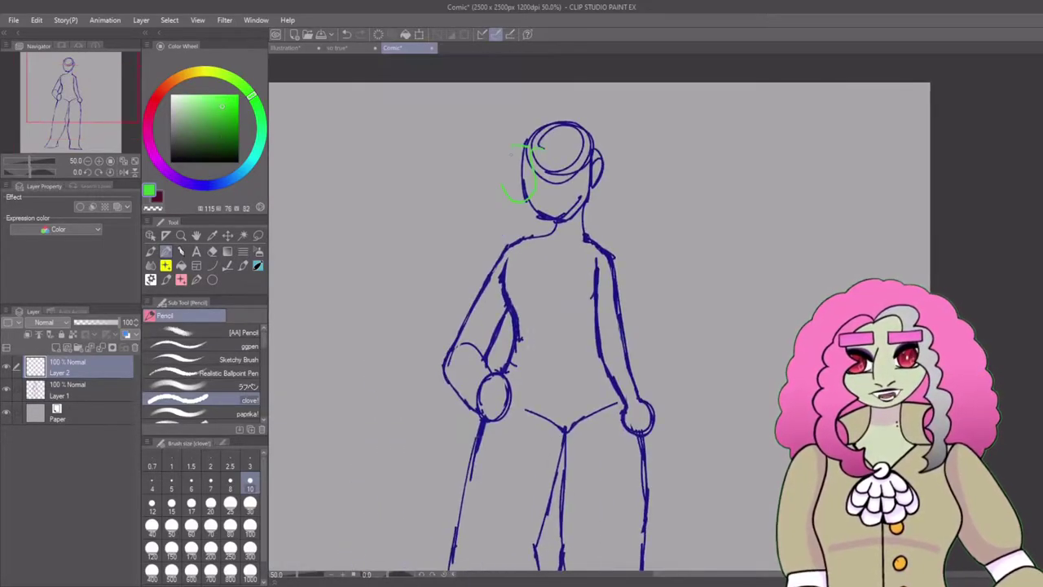
pyautogui.moveTo(120, 322); pyautogui.dragTo(90, 322)
# - Add another layer and draw a wavy, bright green hair outline around the head
pyautogui.hotkey('ctrl', 'shift', 'n')
pyautogui.moveTo(544, 140); pyautogui.dragTo(534, 155)
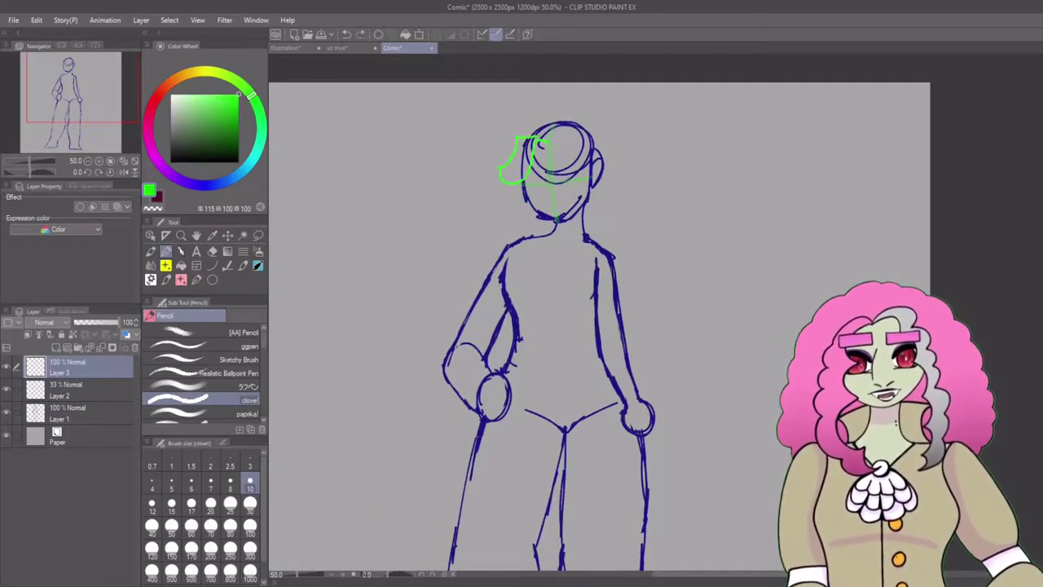
pyautogui.moveTo(613, 143); pyautogui.dragTo(605, 236)
pyautogui.moveTo(494, 123); pyautogui.dragTo(507, 240)
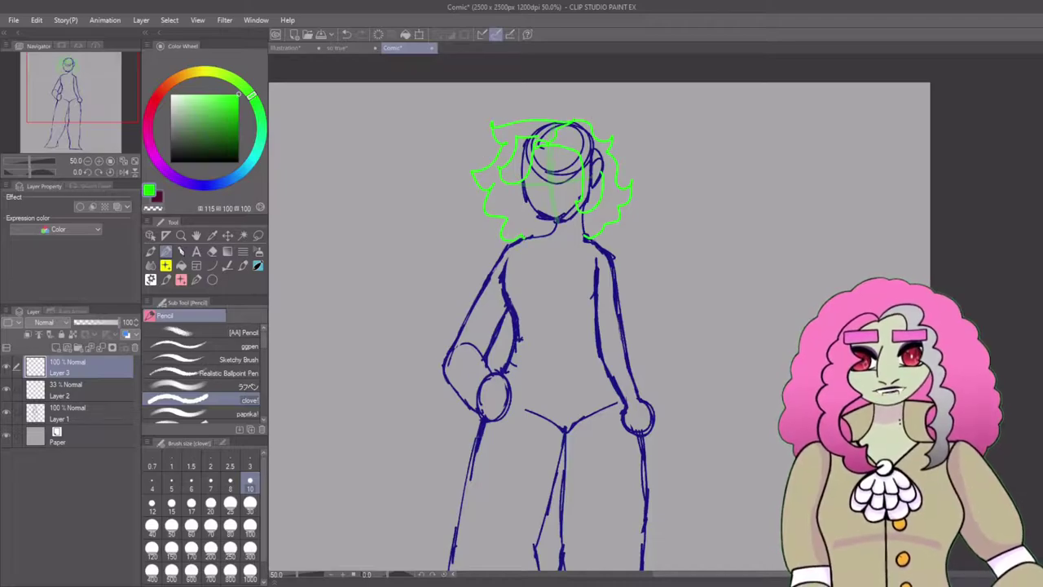
# - Add a layer and sketch the nose in bright red with brush size 5, undoing the trial eye
pyautogui.hotkey('ctrl', 'shift', 'n')
pyautogui.click(158, 95)
pyautogui.scroll(2, 664, 306)
pyautogui.moveTo(664, 305); pyautogui.dragTo(678, 478)
pyautogui.click(171, 487)
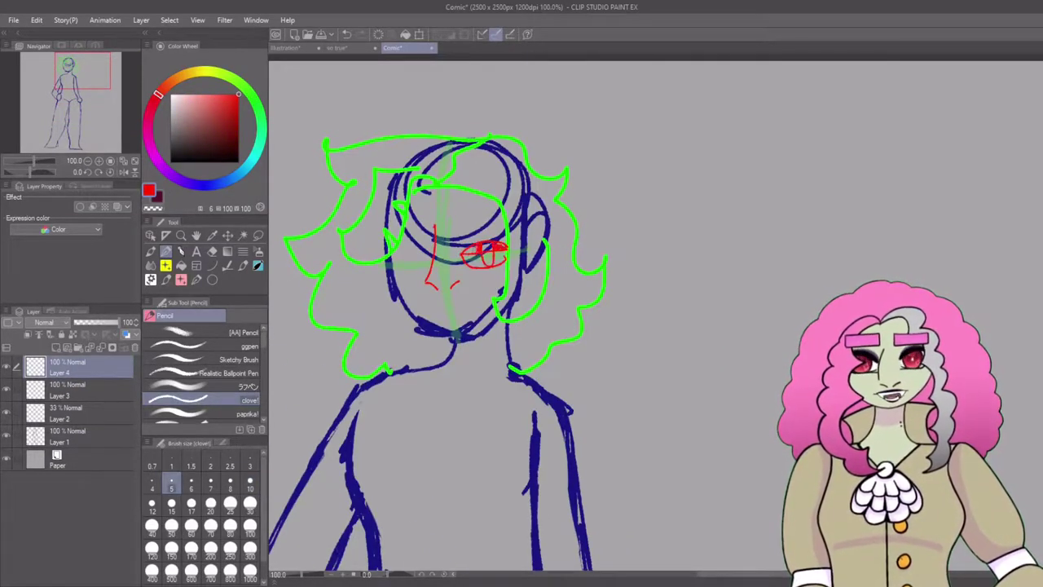
pyautogui.hotkey('ctrl', 'z')
# - Try sketching long, pointed cat-eye glasses across the face
pyautogui.moveTo(460, 244); pyautogui.dragTo(538, 224)
pyautogui.moveTo(342, 245); pyautogui.dragTo(440, 273)
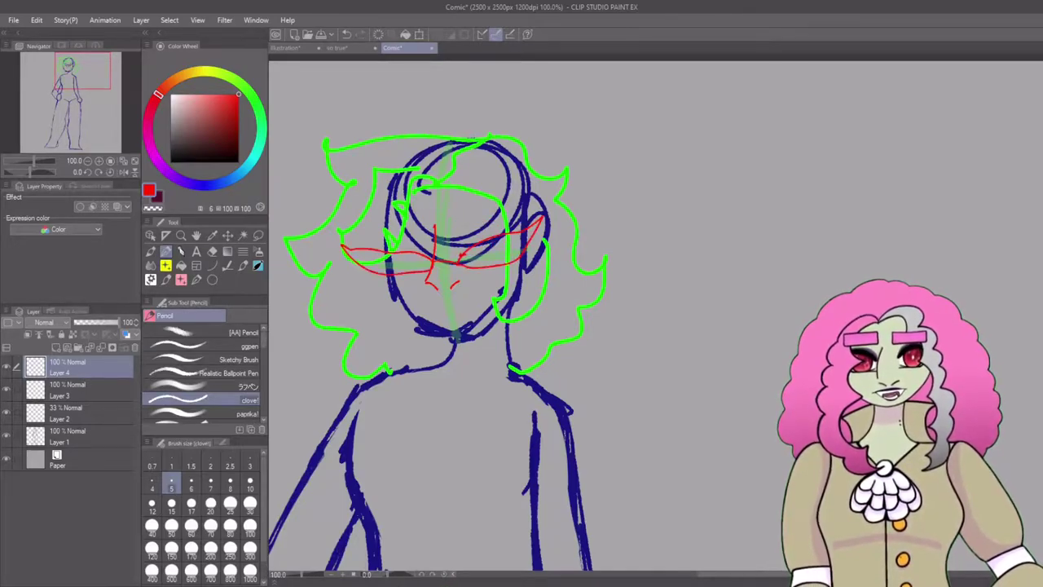
pyautogui.hotkey('ctrl', 'z')
pyautogui.hotkey('ctrl', 'z')
# - Sketch smaller rounded glasses, angled eyebrows and a smirking mouth in red on the face
pyautogui.moveTo(365, 241)
pyautogui.mouseDown()
pyautogui.moveTo(465, 261)
pyautogui.moveTo(431, 261)
pyautogui.moveTo(515, 259)
pyautogui.mouseUp()
pyautogui.hotkey('ctrl', 'z')
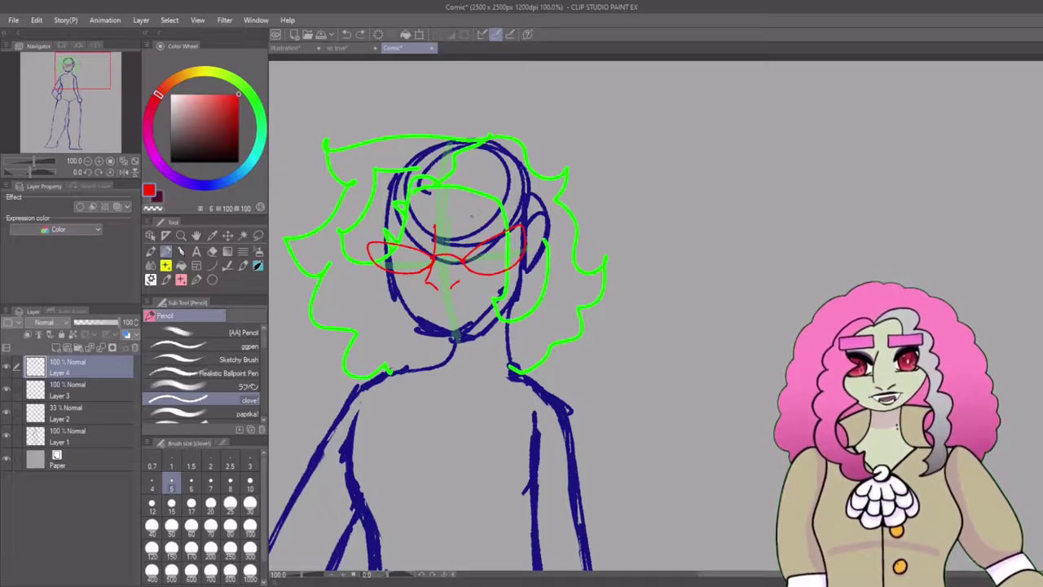
pyautogui.moveTo(465, 213); pyautogui.dragTo(512, 236)
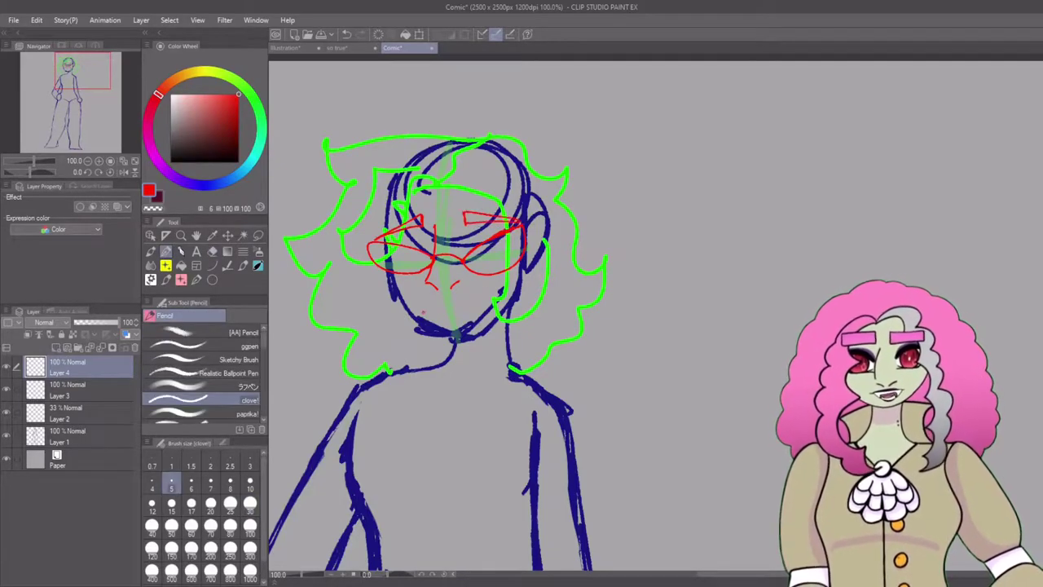
pyautogui.moveTo(488, 283); pyautogui.dragTo(425, 316)
# - Draw the eyes with dark red lids on a new layer, and reposition one eye and its glasses lens with lasso transforms
pyautogui.hotkey('ctrl', 'shift', 'n')
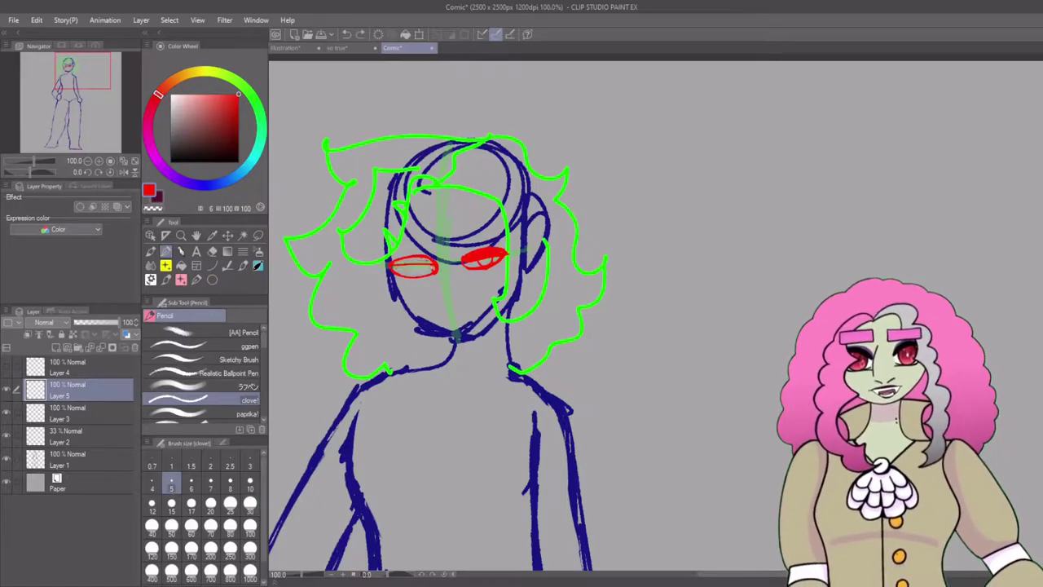
pyautogui.press('m')
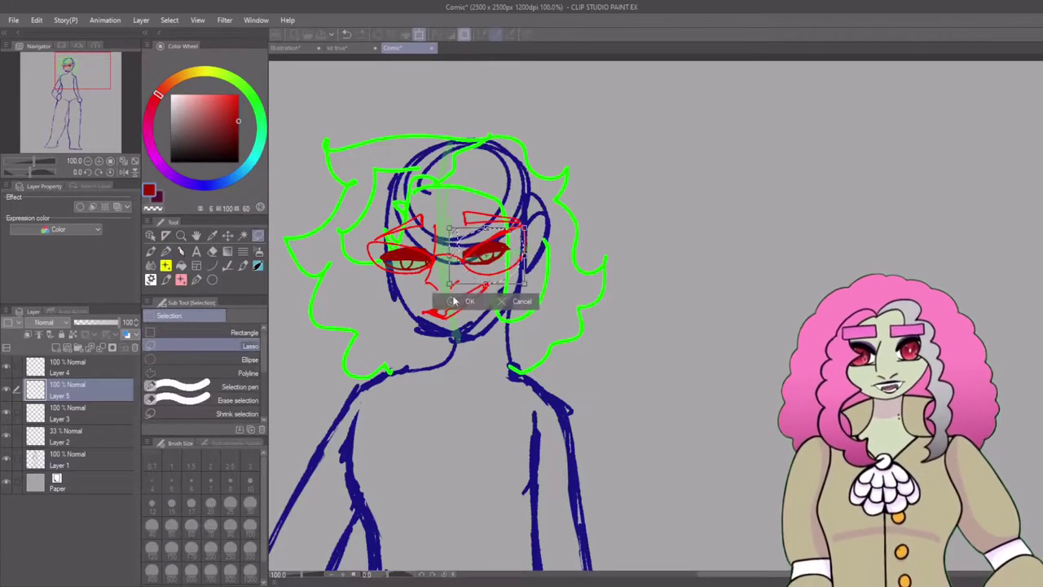
pyautogui.click(74, 367)
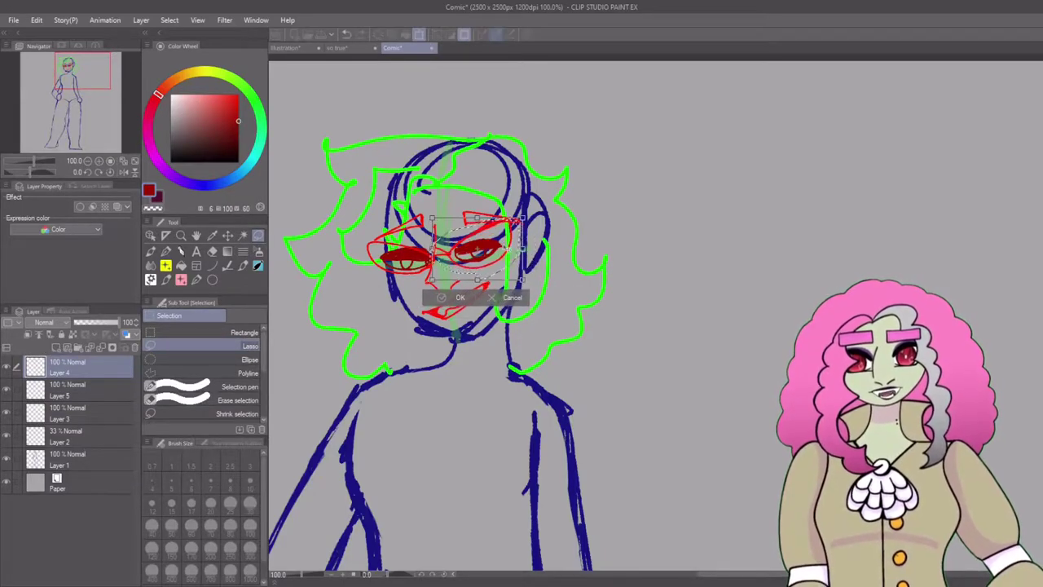
pyautogui.press('p')
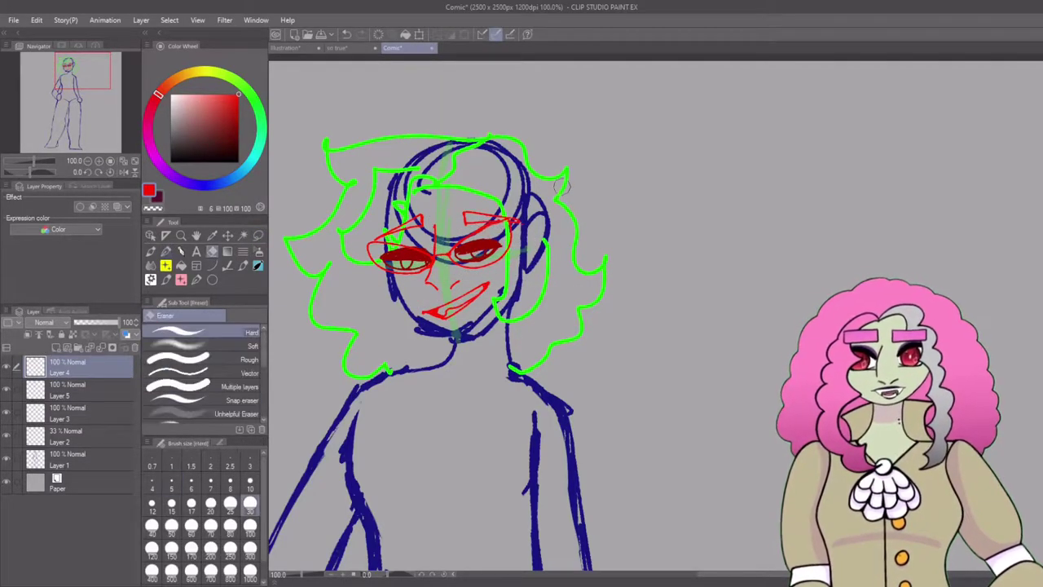
# - Erase and redraw the eyebrow above the repositioned lens, and delete the 33% opacity guide layer
pyautogui.hotkey('ctrl', 'z')
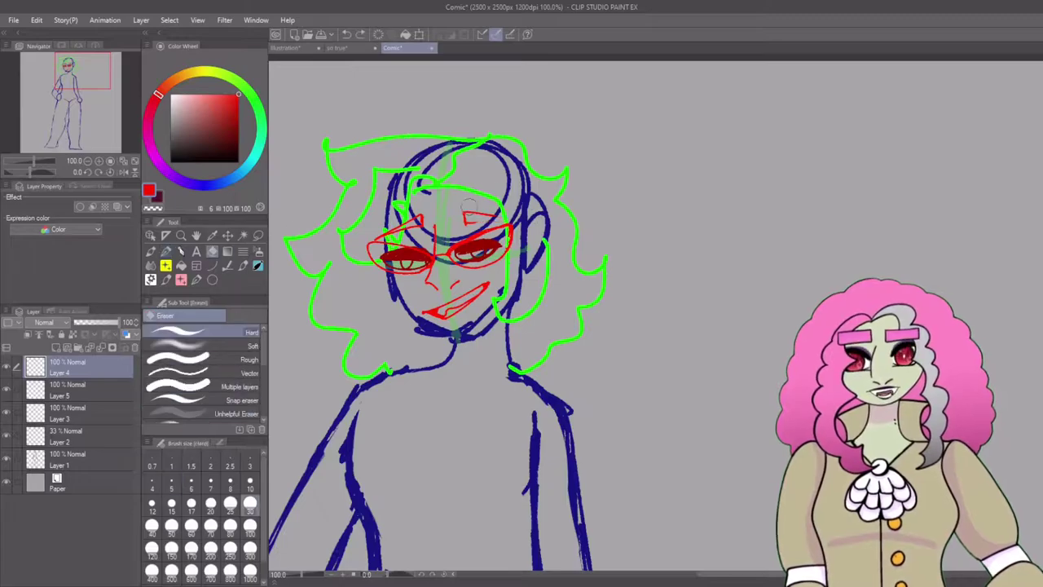
pyautogui.moveTo(461, 215); pyautogui.dragTo(514, 220)
pyautogui.moveTo(110, 424); pyautogui.dragTo(129, 367)
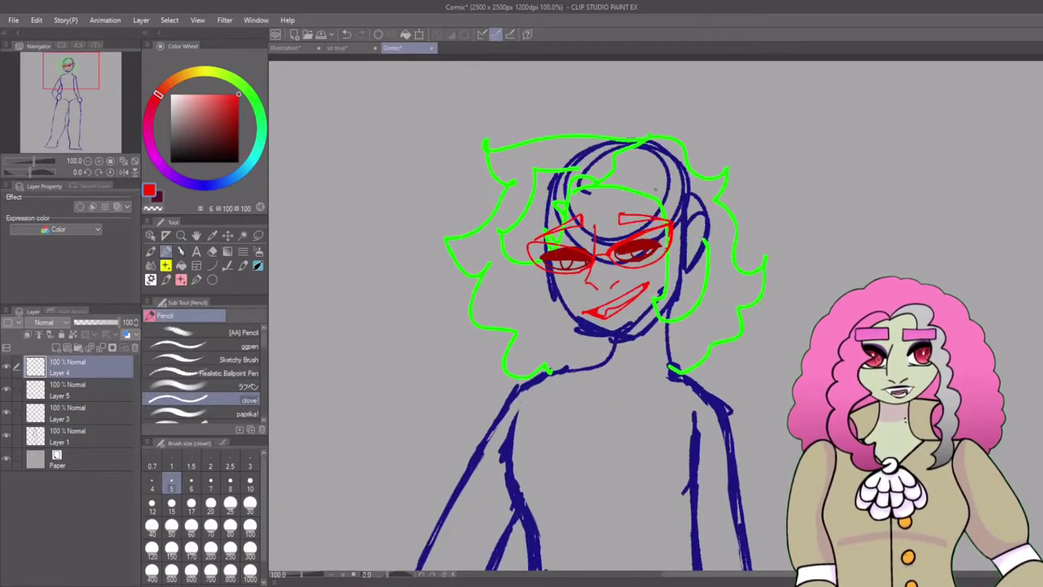
# - Draw a V-shaped neckline and collar line in magenta with brush size 10 on a new layer
pyautogui.scroll(-4, 649, 413)
pyautogui.scroll(5, 648, 413)
pyautogui.moveTo(534, 45); pyautogui.dragTo(552, 105)
pyautogui.click(249, 485)
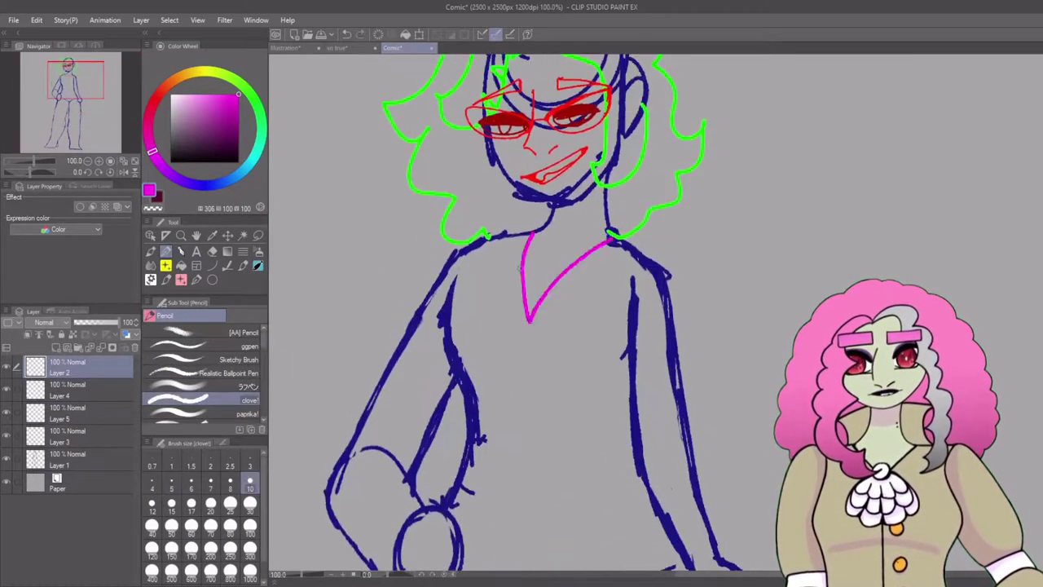
pyautogui.moveTo(528, 334); pyautogui.dragTo(623, 240)
pyautogui.moveTo(530, 238)
pyautogui.mouseDown()
pyautogui.moveTo(558, 252)
pyautogui.moveTo(607, 244)
pyautogui.mouseUp()
pyautogui.moveTo(570, 359)
pyautogui.mouseDown()
pyautogui.moveTo(570, 257)
pyautogui.moveTo(371, 460)
pyautogui.moveTo(462, 330)
pyautogui.mouseUp()
pyautogui.hotkey('ctrl', 'z')
pyautogui.hotkey('ctrl', 'z')
# - Draw the vest's front opening, fitted sides and flared, curved hem around the hips in magenta
pyautogui.moveTo(528, 232); pyautogui.dragTo(468, 319)
pyautogui.moveTo(463, 273); pyautogui.dragTo(469, 334)
pyautogui.moveTo(636, 236); pyautogui.dragTo(728, 458)
pyautogui.moveTo(632, 181); pyautogui.dragTo(637, 293)
pyautogui.moveTo(493, 447); pyautogui.dragTo(571, 448)
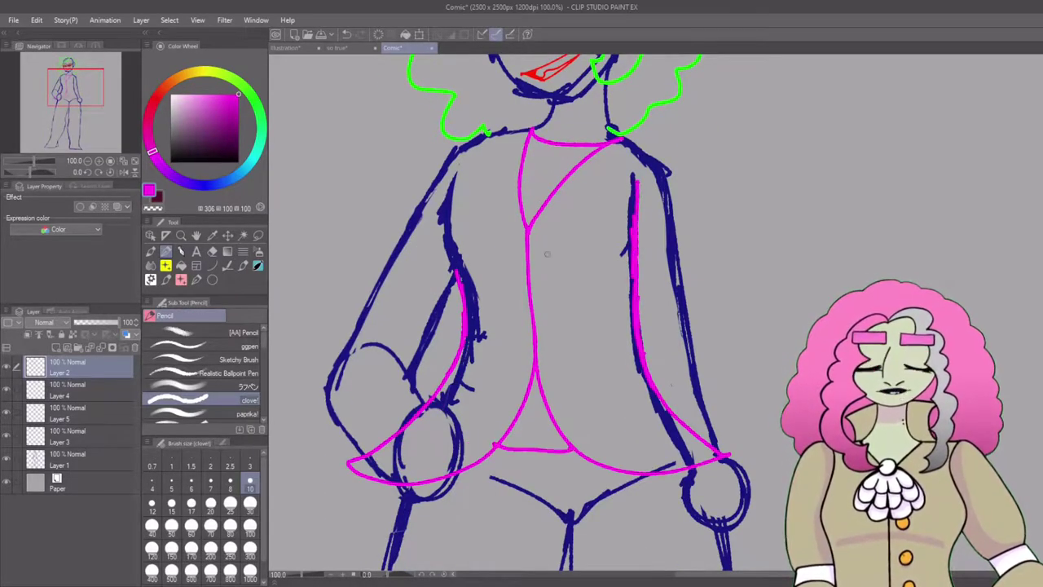
# - Draw three round buttons down the vest front and erase the hem line crossing the hand on the hip
pyautogui.hotkey('ctrl', 'z')
pyautogui.moveTo(546, 251)
pyautogui.mouseDown()
pyautogui.moveTo(551, 308)
pyautogui.moveTo(545, 236)
pyautogui.mouseUp()
pyautogui.moveTo(556, 351); pyautogui.dragTo(555, 352)
pyautogui.hotkey('ctrl', 'z')
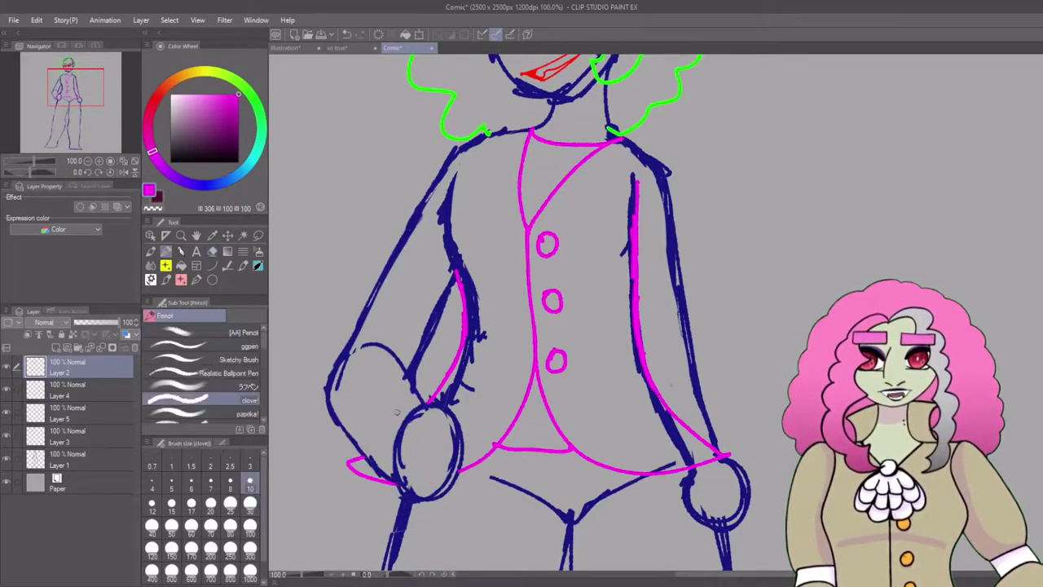
# - Draw the sleeve cuffs at both wrists in magenta and erase overlapping strokes
pyautogui.moveTo(414, 393)
pyautogui.mouseDown()
pyautogui.moveTo(351, 462)
pyautogui.moveTo(416, 408)
pyautogui.mouseUp()
pyautogui.moveTo(411, 403); pyautogui.dragTo(412, 326)
pyautogui.hotkey('ctrl', 'z')
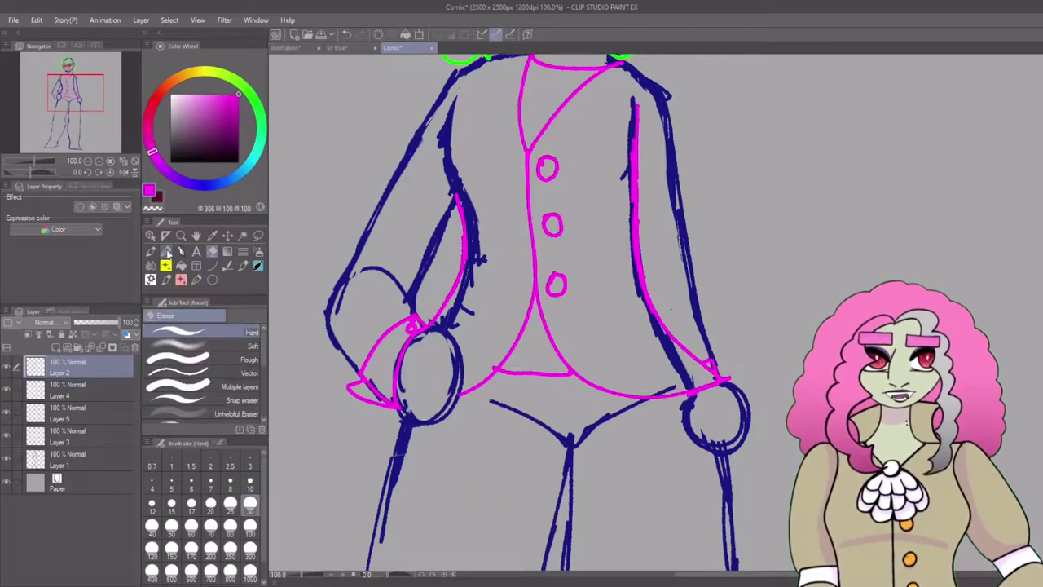
pyautogui.moveTo(522, 309); pyautogui.dragTo(522, 375)
# - Outline a knee-high heeled boot in magenta over the outstretched leg, with an inner seam running down the calf
pyautogui.scroll(-5, 522, 310)
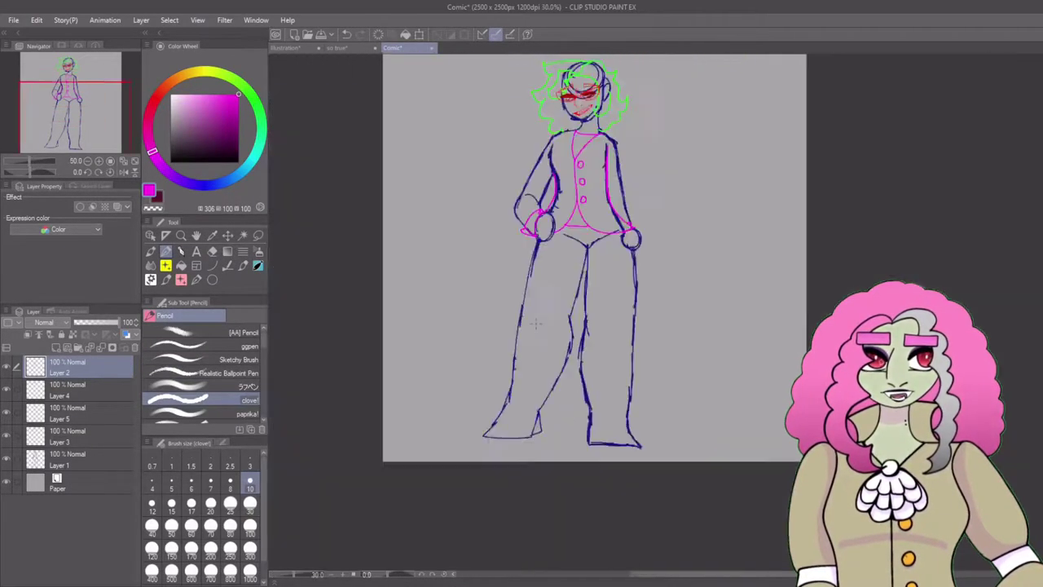
pyautogui.scroll(3, 711, 375)
pyautogui.moveTo(384, 333); pyautogui.dragTo(492, 344)
pyautogui.moveTo(388, 343); pyautogui.dragTo(389, 461)
pyautogui.moveTo(492, 342); pyautogui.dragTo(508, 358)
pyautogui.moveTo(388, 461); pyautogui.dragTo(428, 539)
pyautogui.moveTo(510, 352); pyautogui.dragTo(440, 492)
pyautogui.moveTo(440, 494); pyautogui.dragTo(448, 537)
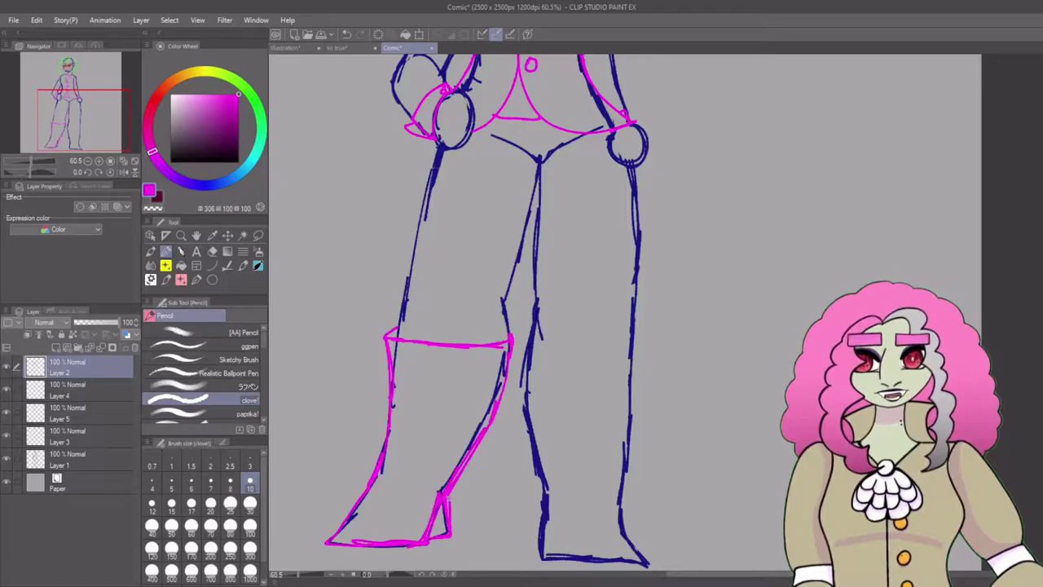
pyautogui.moveTo(494, 350); pyautogui.dragTo(415, 526)
# - Outline the matching knee-high boot over the straight leg, with its sole and inner seam
pyautogui.moveTo(525, 344); pyautogui.dragTo(648, 340)
pyautogui.moveTo(648, 342); pyautogui.dragTo(643, 531)
pyautogui.moveTo(656, 566)
pyautogui.mouseDown()
pyautogui.moveTo(526, 347)
pyautogui.moveTo(544, 287)
pyautogui.mouseUp()
pyautogui.moveTo(548, 482); pyautogui.dragTo(544, 286)
pyautogui.moveTo(536, 391); pyautogui.dragTo(537, 489)
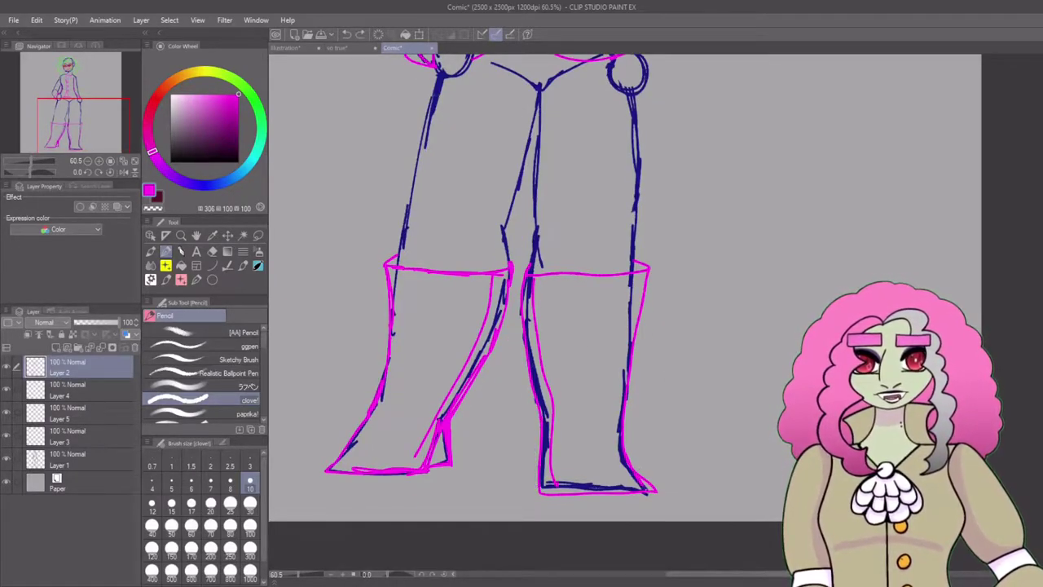
pyautogui.scroll(10, 538, 309)
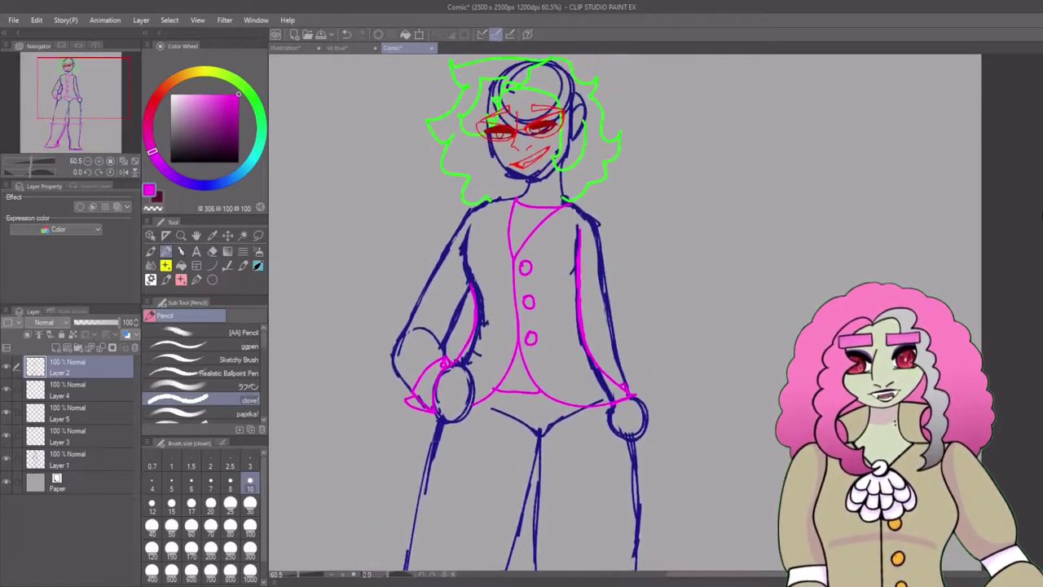
pyautogui.scroll(-3, 938, 220)
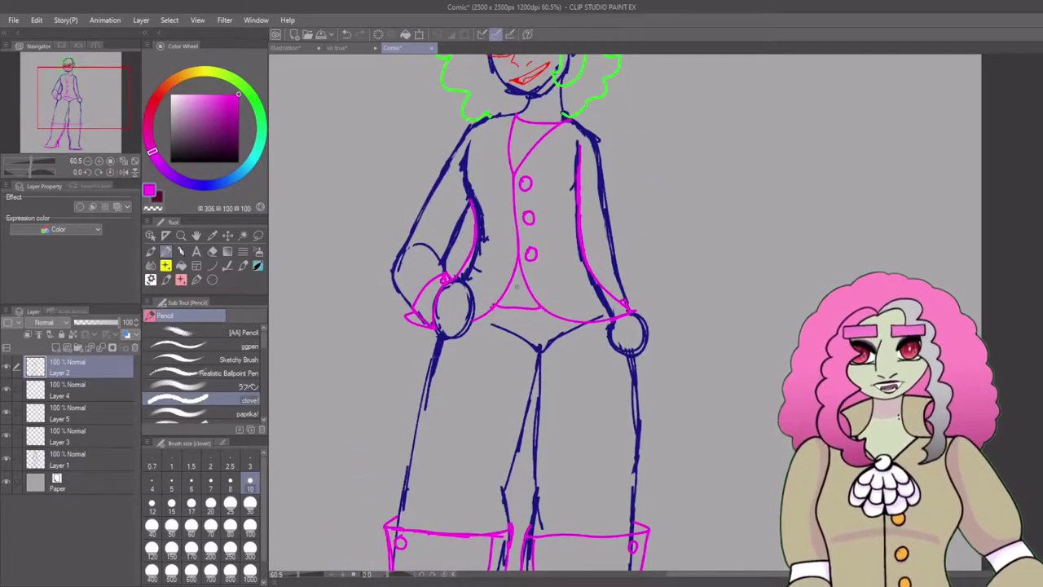
# - Draw a curved magenta pocket line on each hip just below the vest hem
pyautogui.moveTo(476, 336); pyautogui.dragTo(446, 355)
pyautogui.moveTo(599, 320); pyautogui.dragTo(627, 367)
# - Add a new layer for the next clothing design, then rename the finished clothing layer "outfit 1" and hide it
pyautogui.scroll(3, 627, 367)
pyautogui.hotkey('ctrl', 'shift', 'n')
pyautogui.click(81, 397)
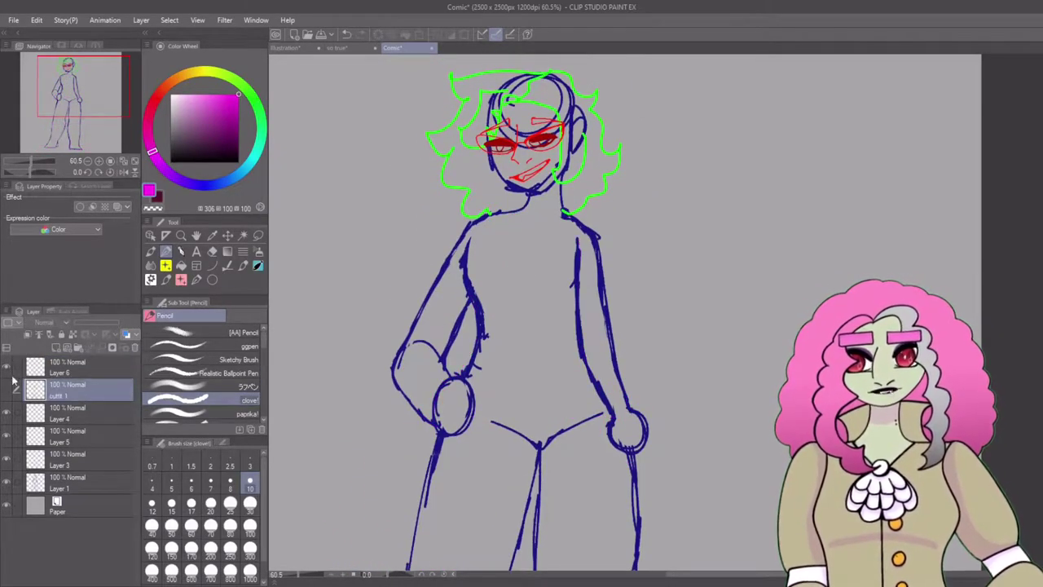
pyautogui.click(82, 366)
pyautogui.hotkey('ctrl', '-')
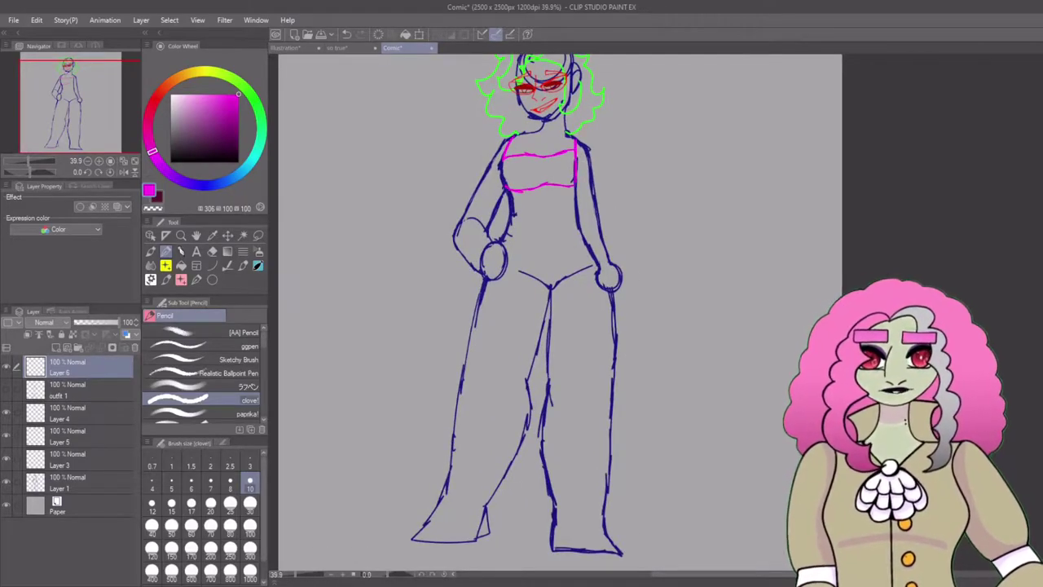
# - Sketch a hatched bandeau top, hatched briefs, abdominal lines and toe lines in magenta on the new layer
pyautogui.moveTo(508, 154); pyautogui.dragTo(572, 186)
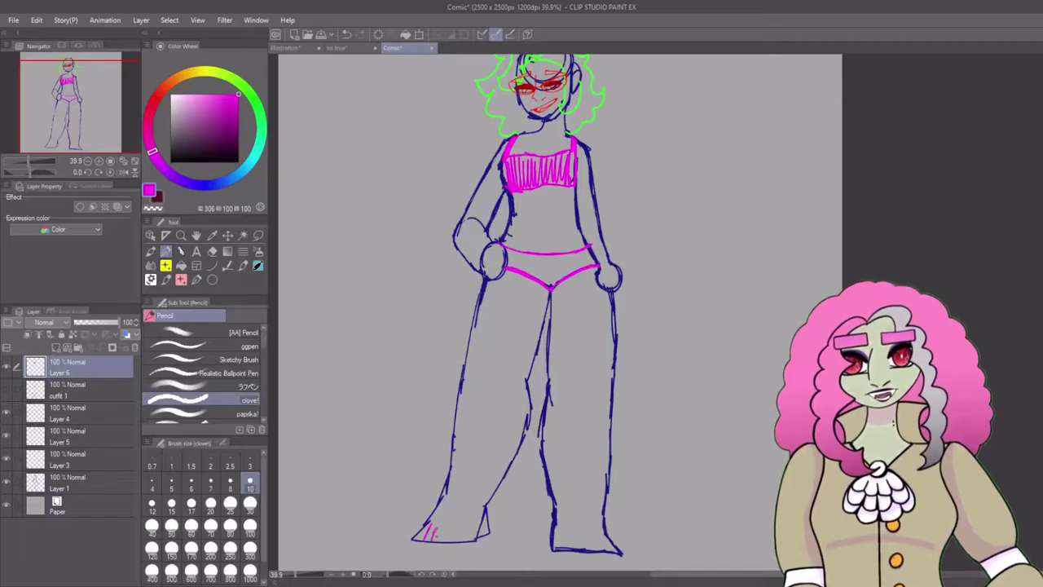
pyautogui.moveTo(584, 538); pyautogui.dragTo(603, 556)
pyautogui.moveTo(510, 253); pyautogui.dragTo(572, 284)
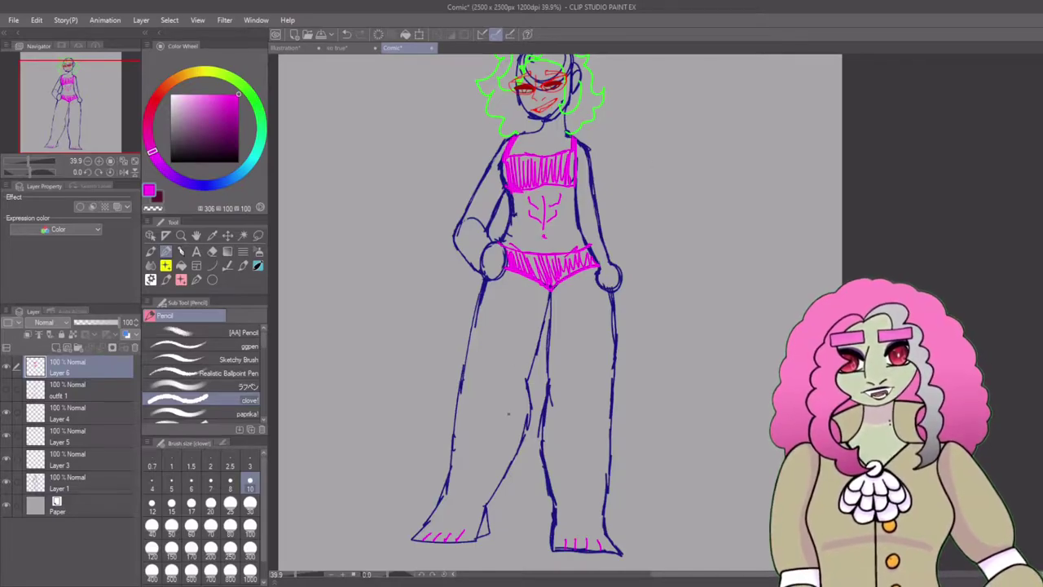
pyautogui.scroll(-2, 559, 312)
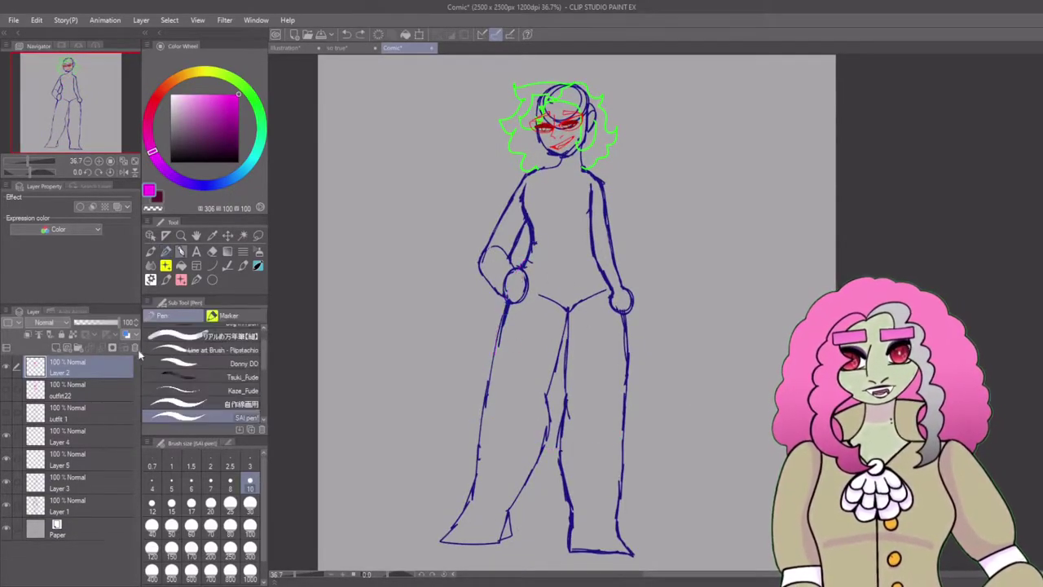
pyautogui.moveTo(522, 269); pyautogui.dragTo(471, 444)
pyautogui.moveTo(471, 444); pyautogui.dragTo(570, 464)
pyautogui.moveTo(611, 273); pyautogui.dragTo(637, 463)
pyautogui.moveTo(521, 460); pyautogui.dragTo(637, 460)
pyautogui.hotkey('ctrl', 'z')
pyautogui.hotkey('ctrl', 'z')
pyautogui.hotkey('ctrl', 'z')
pyautogui.hotkey('ctrl', 'z')
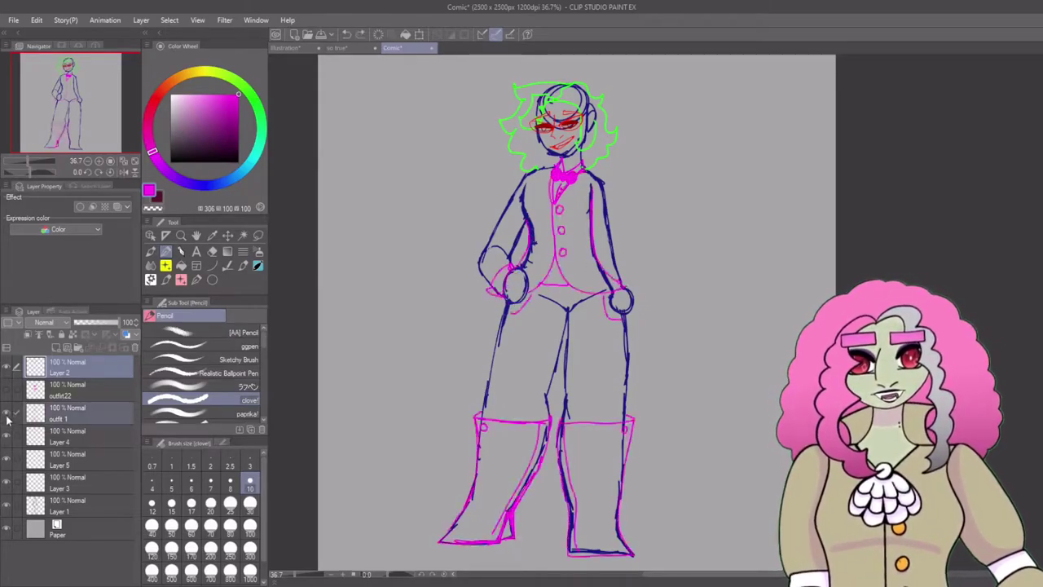
# - Sketch the formal jacket's front edges and curved hem in magenta, with a rose on the chest
pyautogui.hotkey('ctrl', 'z')
pyautogui.moveTo(557, 206)
pyautogui.mouseDown()
pyautogui.moveTo(485, 318)
pyautogui.moveTo(476, 300)
pyautogui.moveTo(570, 303)
pyautogui.moveTo(619, 290)
pyautogui.mouseUp()
pyautogui.hotkey('ctrl', 'z')
pyautogui.hotkey('ctrl', 'z')
pyautogui.hotkey('ctrl', 'z')
pyautogui.hotkey('ctrl', 'z')
pyautogui.moveTo(528, 244); pyautogui.dragTo(570, 303)
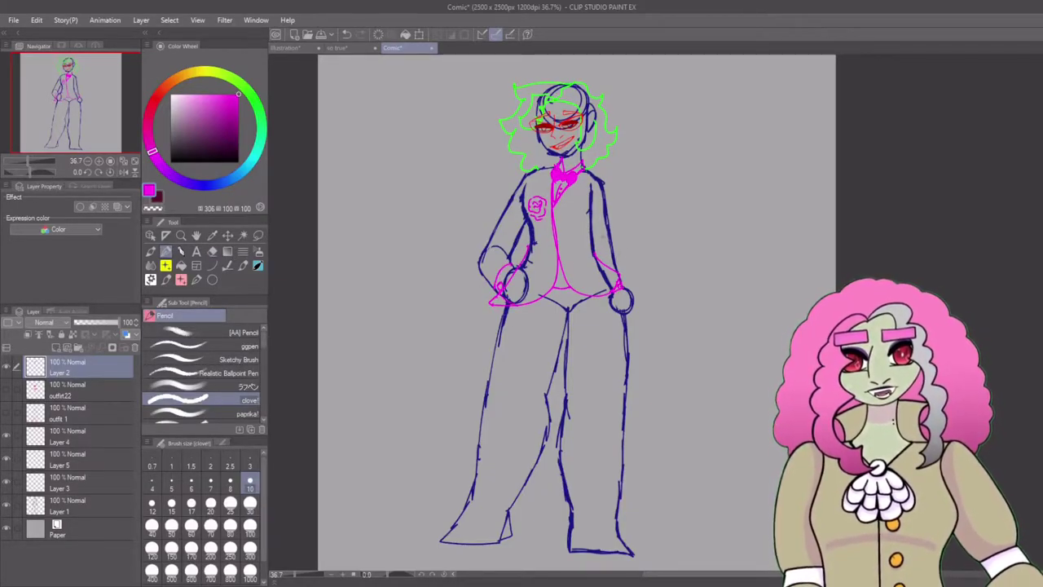
pyautogui.scroll(-1, 576, 310)
pyautogui.moveTo(635, 268); pyautogui.dragTo(680, 515)
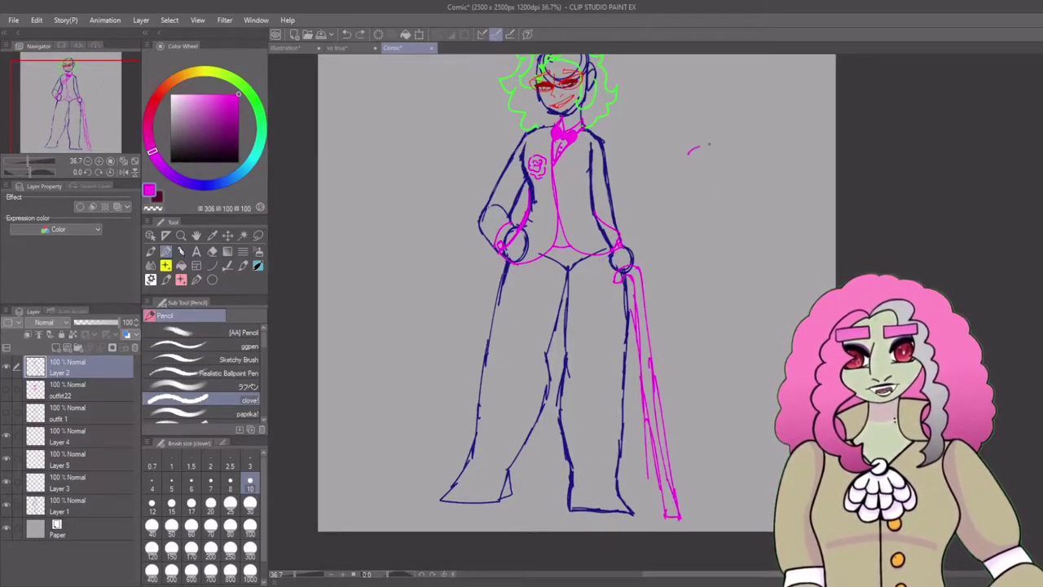
pyautogui.moveTo(699, 148); pyautogui.dragTo(725, 267)
pyautogui.moveTo(756, 160); pyautogui.dragTo(702, 245)
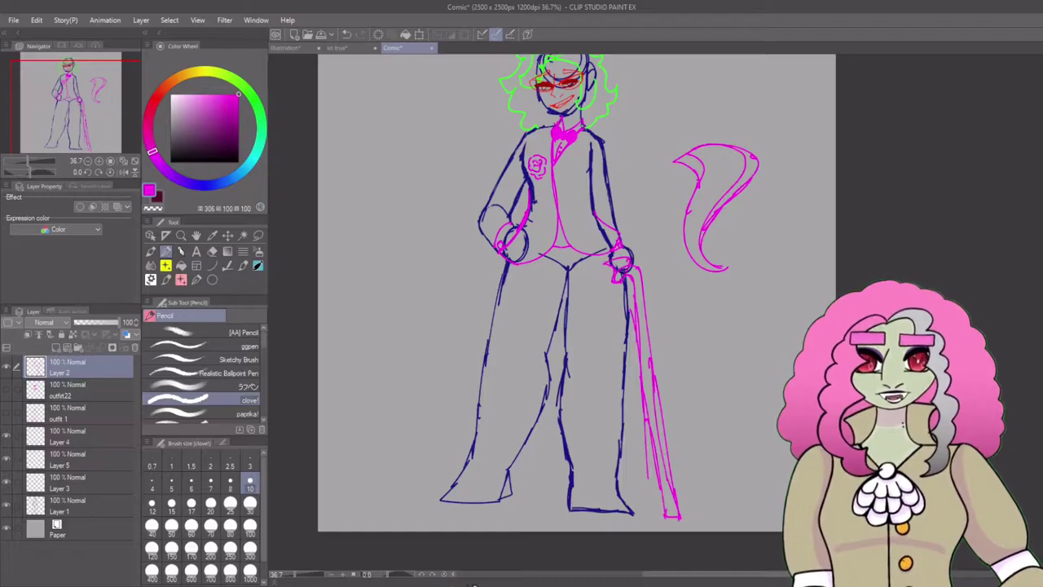
pyautogui.hotkey('ctrl', 'z')
pyautogui.hotkey('ctrl', 'z')
pyautogui.hotkey('ctrl', 'z')
pyautogui.hotkey('ctrl', 'z')
# - Draw a long walking cane under the resting hand and the shoe openings and trouser cuffs at both feet
pyautogui.moveTo(622, 275); pyautogui.dragTo(662, 524)
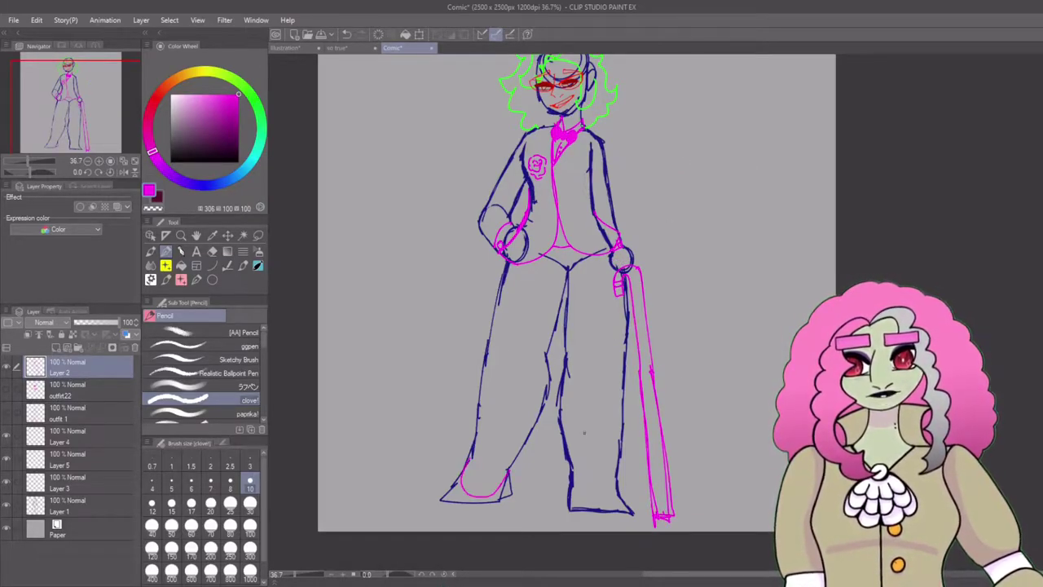
pyautogui.moveTo(471, 468); pyautogui.dragTo(508, 473)
pyautogui.moveTo(572, 481); pyautogui.dragTo(617, 479)
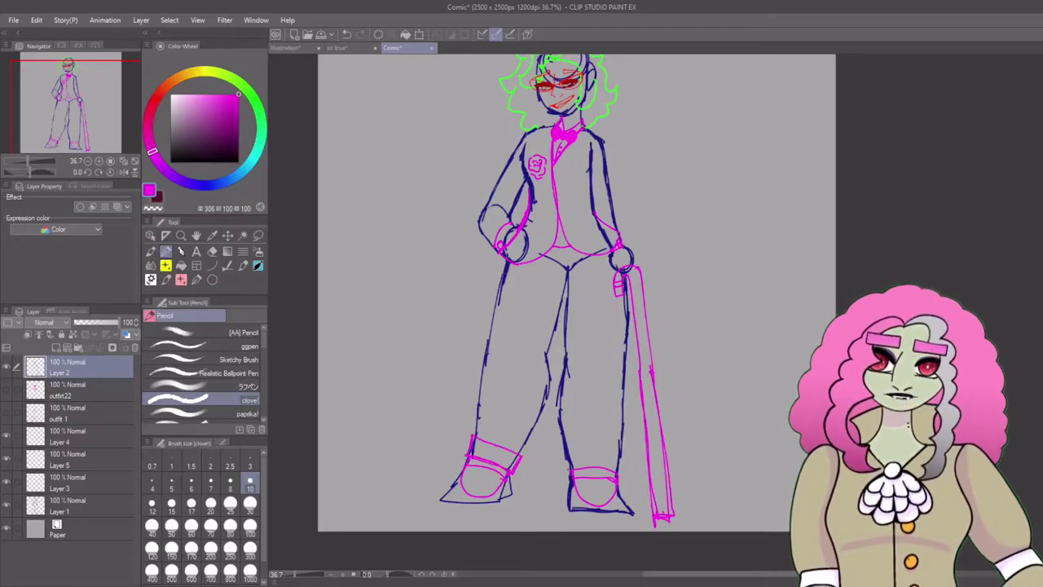
# - Draw the inner seam lines down both trouser legs and the pocket curves at the hips in magenta
pyautogui.moveTo(557, 277); pyautogui.dragTo(521, 440)
pyautogui.moveTo(576, 272); pyautogui.dragTo(575, 436)
pyautogui.moveTo(577, 378); pyautogui.dragTo(569, 450)
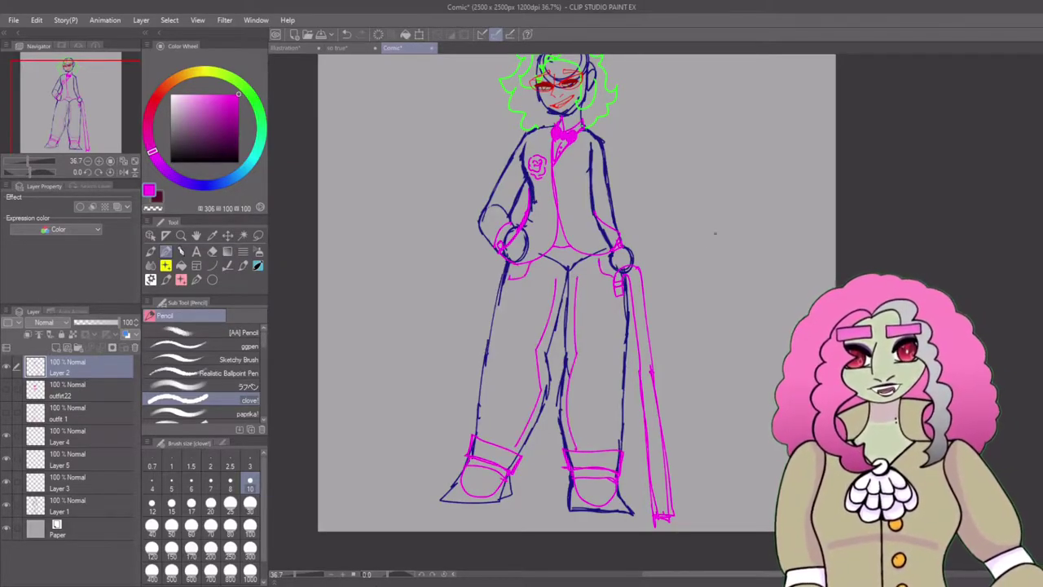
pyautogui.hotkey('ctrl', '-')
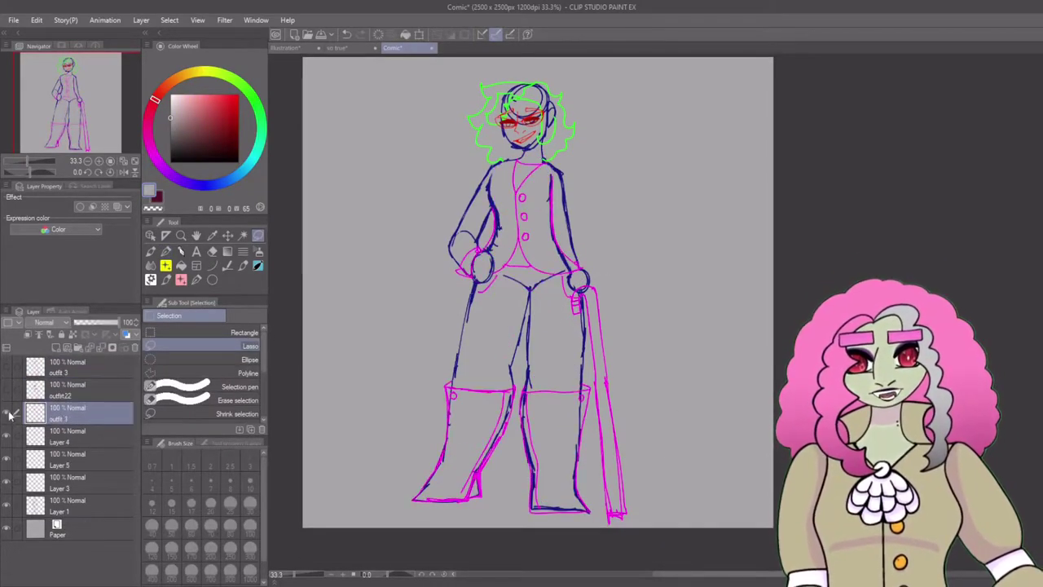
# - Ink the front hair locks, hairline, outer hair silhouette and jawline in black over the head sketch
pyautogui.scroll(-1, 606, 531)
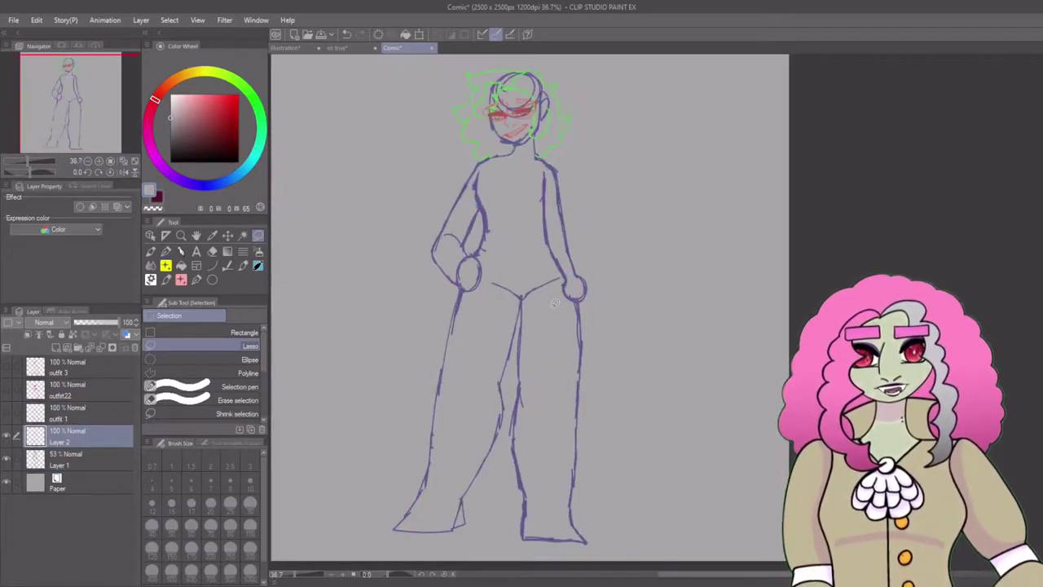
pyautogui.scroll(7, 511, 106)
pyautogui.moveTo(465, 159); pyautogui.dragTo(444, 277)
pyautogui.moveTo(428, 212); pyautogui.dragTo(453, 233)
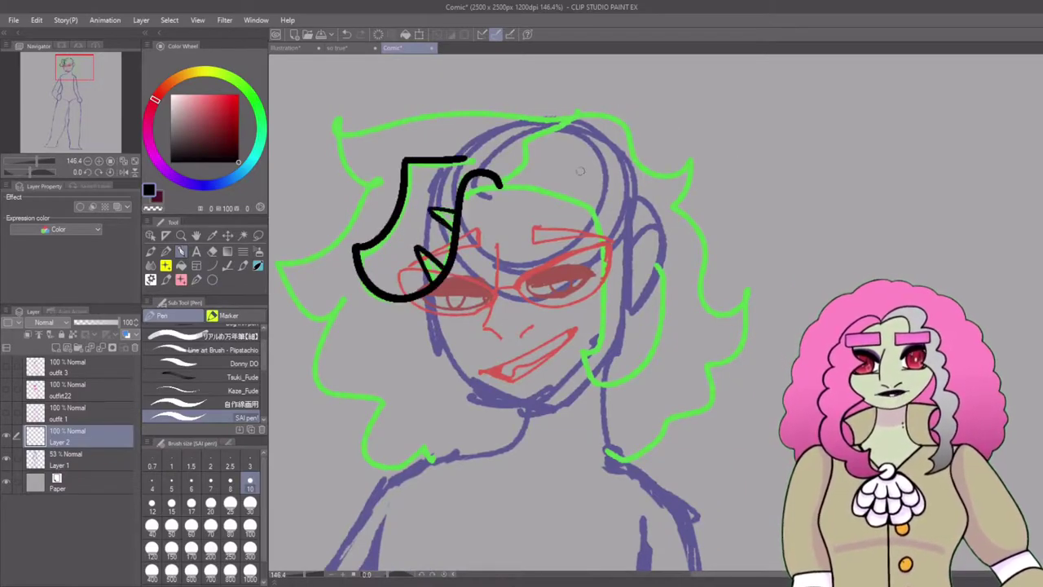
pyautogui.moveTo(485, 182); pyautogui.dragTo(599, 391)
pyautogui.moveTo(637, 232); pyautogui.dragTo(603, 391)
pyautogui.moveTo(526, 183)
pyautogui.mouseDown()
pyautogui.moveTo(688, 167)
pyautogui.moveTo(651, 476)
pyautogui.moveTo(627, 469)
pyautogui.mouseUp()
pyautogui.moveTo(585, 112)
pyautogui.mouseDown()
pyautogui.moveTo(371, 207)
pyautogui.moveTo(437, 452)
pyautogui.mouseUp()
pyautogui.moveTo(430, 294); pyautogui.dragTo(586, 381)
# - Ink the nose and the open smirking mouth in black with the pen at brush size 5
pyautogui.click(171, 484)
pyautogui.moveTo(487, 241); pyautogui.dragTo(500, 340)
pyautogui.moveTo(522, 336); pyautogui.dragTo(538, 326)
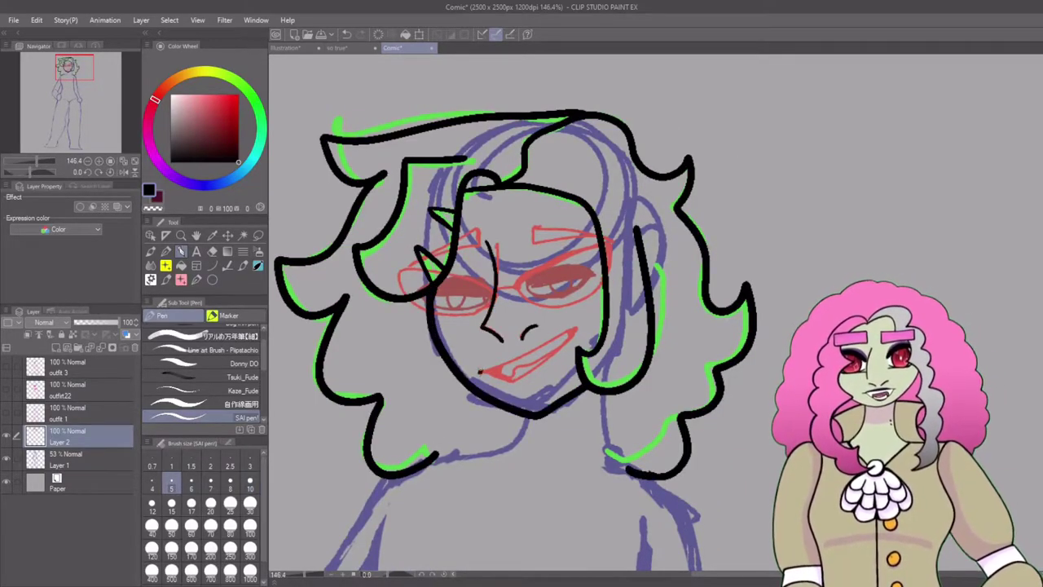
pyautogui.moveTo(479, 373); pyautogui.dragTo(577, 328)
pyautogui.moveTo(486, 379); pyautogui.dragTo(570, 347)
pyautogui.moveTo(493, 372); pyautogui.dragTo(512, 377)
# - Ink both eyebrows, the heavy upper lids and the eyes in black over the red sketch
pyautogui.moveTo(531, 241); pyautogui.dragTo(598, 235)
pyautogui.hotkey('ctrl', 'z')
pyautogui.moveTo(479, 227); pyautogui.dragTo(474, 247)
pyautogui.moveTo(526, 276)
pyautogui.mouseDown()
pyautogui.moveTo(598, 281)
pyautogui.moveTo(593, 269)
pyautogui.mouseUp()
pyautogui.click(249, 483)
pyautogui.click(171, 483)
pyautogui.moveTo(443, 282); pyautogui.dragTo(494, 277)
pyautogui.moveTo(432, 307); pyautogui.dragTo(466, 303)
pyautogui.moveTo(437, 294)
pyautogui.mouseDown()
pyautogui.moveTo(492, 290)
pyautogui.moveTo(610, 242)
pyautogui.mouseUp()
# - Draw the cat-eye glasses in red on a new layer above the line art, hiding the layer below while tracing
pyautogui.click(55, 347)
pyautogui.click(6, 459)
pyautogui.moveTo(530, 269); pyautogui.dragTo(607, 244)
pyautogui.moveTo(495, 285); pyautogui.dragTo(399, 277)
pyautogui.moveTo(456, 316); pyautogui.dragTo(497, 293)
pyautogui.click(7, 459)
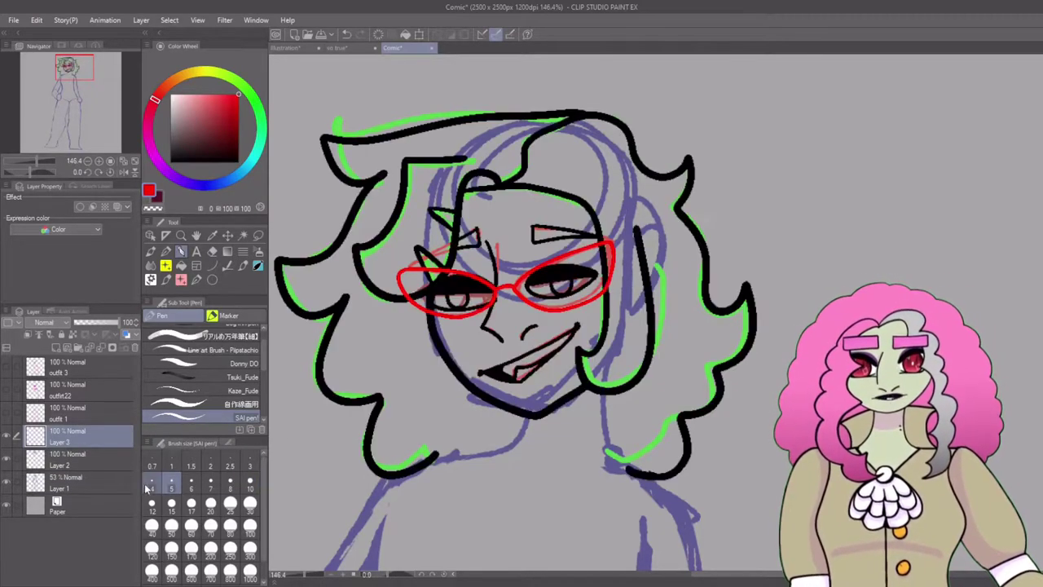
# - Return to the body line art layer with black at brush size 10 and ink the neck and shoulder lines
pyautogui.click(65, 459)
pyautogui.press('x')
pyautogui.hotkey('ctrl', '0')
pyautogui.scroll(5, 517, 242)
pyautogui.press(']')
pyautogui.press(']')
pyautogui.press(']')
pyautogui.press(']')
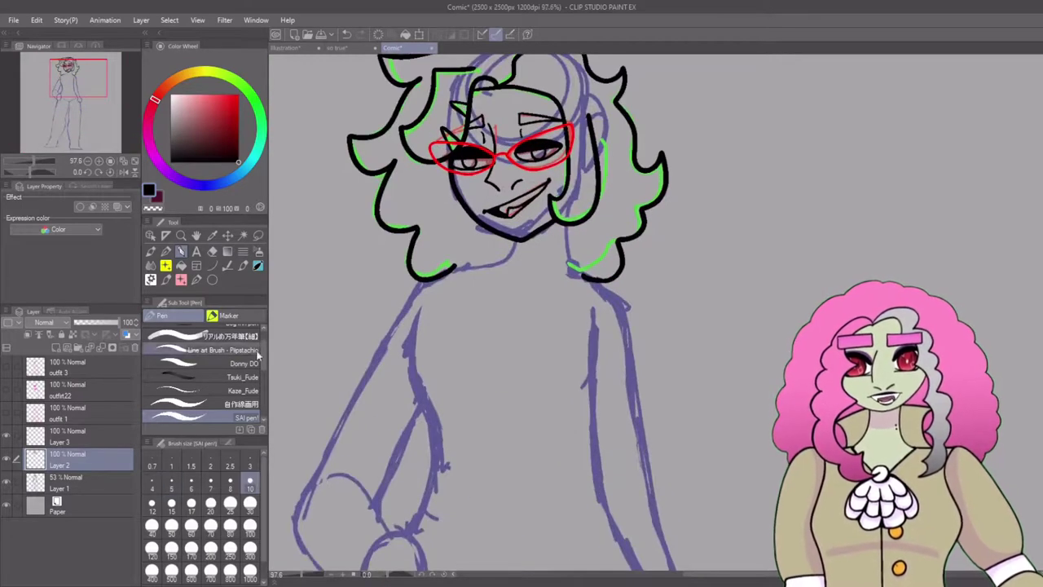
pyautogui.moveTo(570, 273); pyautogui.dragTo(629, 319)
pyautogui.moveTo(522, 375); pyautogui.dragTo(521, 216)
# - Ink the bent arm, the hand on the hip with its finger lines, and the adjoining side of the torso
pyautogui.moveTo(414, 120); pyautogui.dragTo(383, 473)
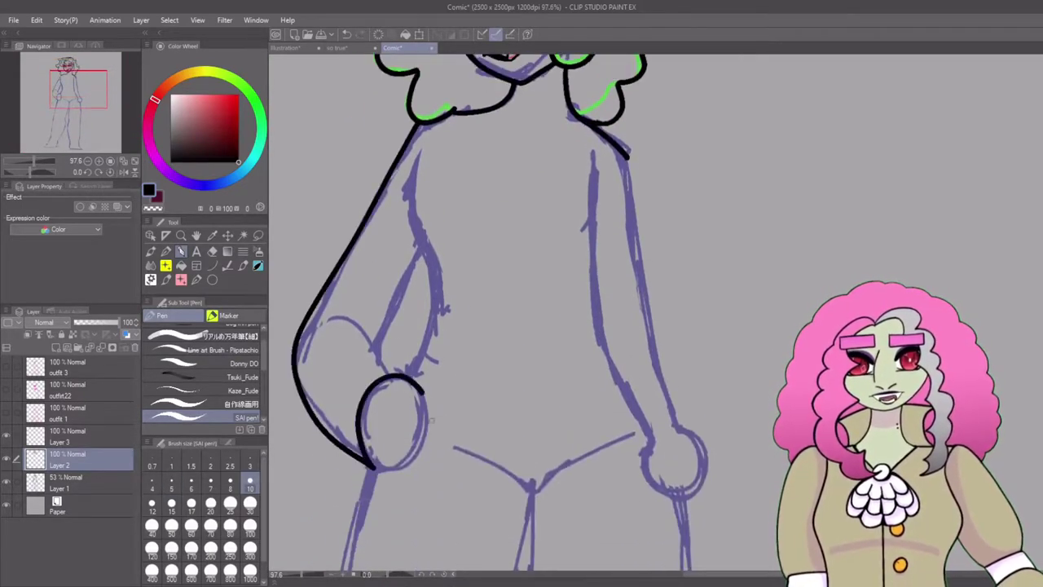
pyautogui.moveTo(407, 379); pyautogui.dragTo(399, 471)
pyautogui.moveTo(412, 411); pyautogui.dragTo(425, 424)
pyautogui.moveTo(403, 436); pyautogui.dragTo(422, 448)
pyautogui.moveTo(314, 320); pyautogui.dragTo(384, 368)
pyautogui.moveTo(423, 142); pyautogui.dragTo(412, 374)
pyautogui.moveTo(419, 251); pyautogui.dragTo(377, 350)
# - Ink the straight arm, its hand with finger lines, and the torso edge beside it in black
pyautogui.moveTo(489, 342); pyautogui.dragTo(489, 297)
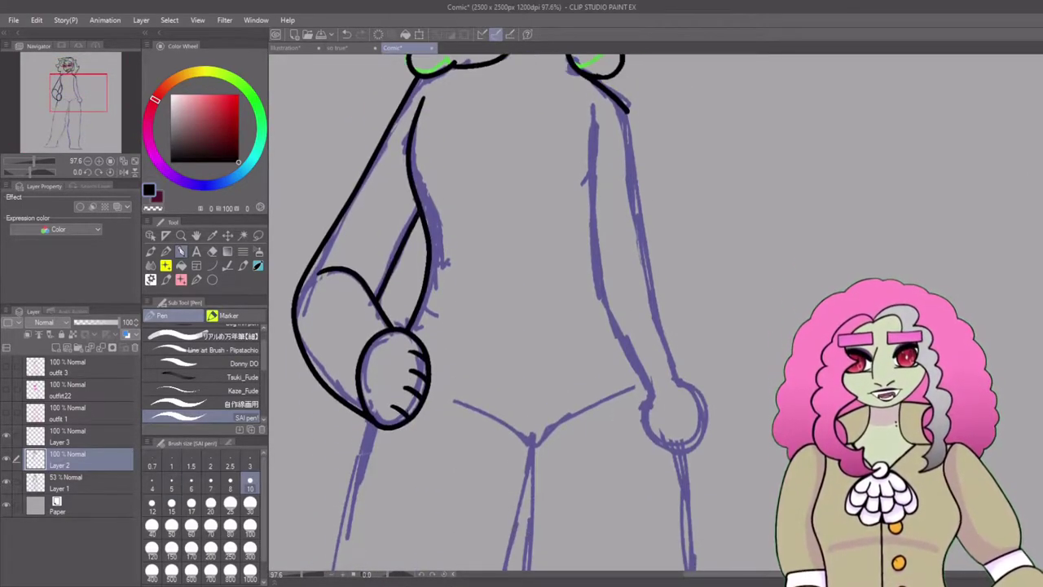
pyautogui.moveTo(594, 101); pyautogui.dragTo(675, 381)
pyautogui.moveTo(673, 381); pyautogui.dragTo(680, 383)
pyautogui.hotkey('ctrl', 'z')
pyautogui.moveTo(624, 110)
pyautogui.mouseDown()
pyautogui.moveTo(676, 355)
pyautogui.moveTo(685, 452)
pyautogui.mouseUp()
pyautogui.moveTo(607, 104); pyautogui.dragTo(590, 305)
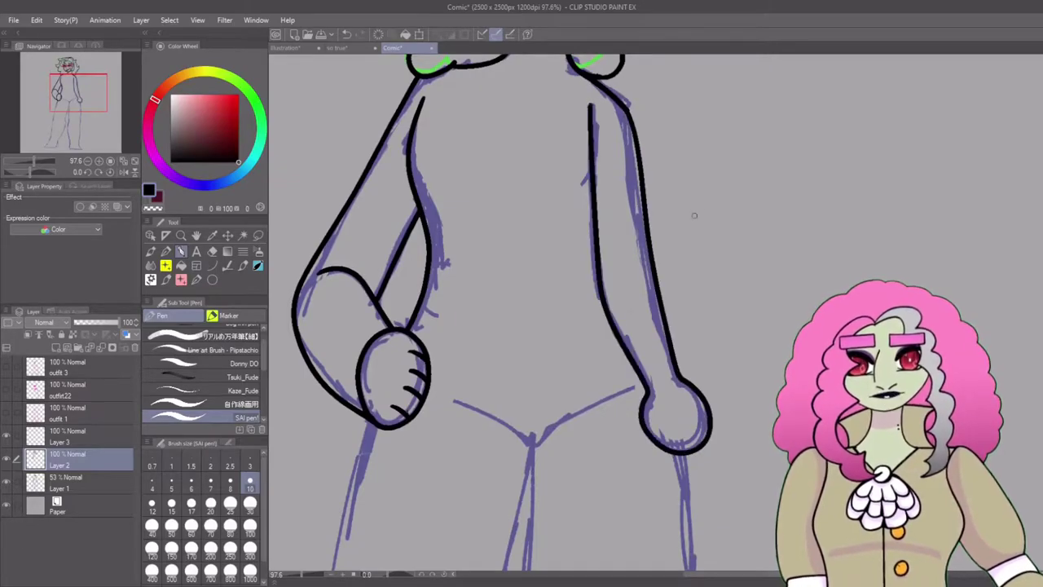
pyautogui.moveTo(489, 375); pyautogui.dragTo(489, 240)
pyautogui.moveTo(696, 277); pyautogui.dragTo(699, 310)
pyautogui.moveTo(687, 287); pyautogui.dragTo(688, 316)
# - Ink both legs in black from the hips to the feet, including the heel on the outstretched foot
pyautogui.moveTo(521, 244); pyautogui.dragTo(521, 489)
pyautogui.scroll(-2, 522, 326)
pyautogui.moveTo(521, 326); pyautogui.dragTo(522, 358)
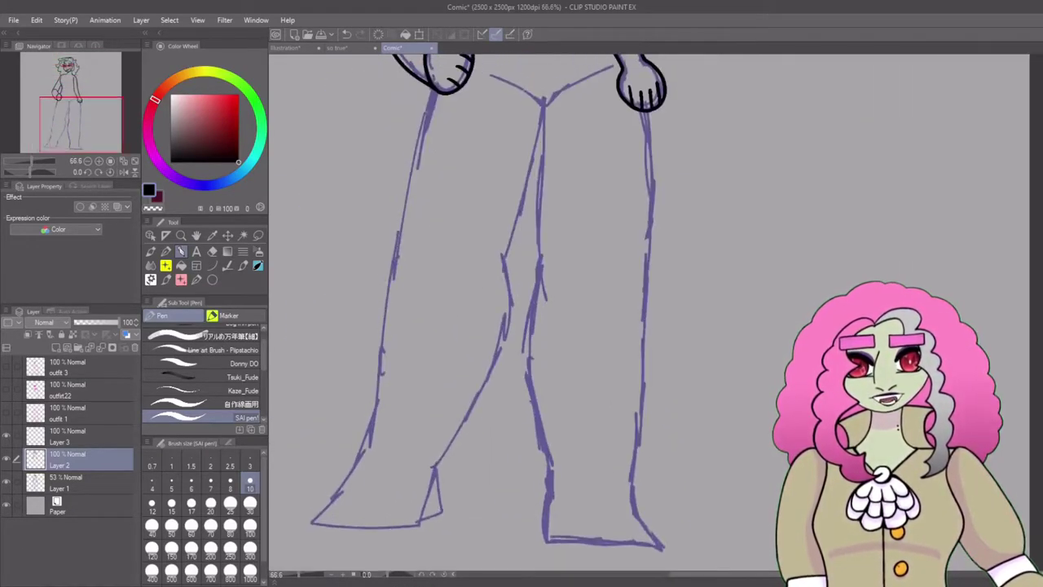
pyautogui.moveTo(542, 98); pyautogui.dragTo(418, 525)
pyautogui.moveTo(431, 469); pyautogui.dragTo(442, 514)
pyautogui.moveTo(420, 528)
pyautogui.mouseDown()
pyautogui.moveTo(374, 367)
pyautogui.moveTo(431, 90)
pyautogui.mouseUp()
pyautogui.moveTo(544, 102)
pyautogui.mouseDown()
pyautogui.moveTo(526, 338)
pyautogui.moveTo(664, 546)
pyautogui.moveTo(525, 448)
pyautogui.moveTo(530, 383)
pyautogui.moveTo(541, 523)
pyautogui.mouseUp()
pyautogui.hotkey('ctrl', 'z')
pyautogui.moveTo(652, 106); pyautogui.dragTo(636, 510)
pyautogui.scroll(-1, 638, 425)
pyautogui.scroll(2, 639, 424)
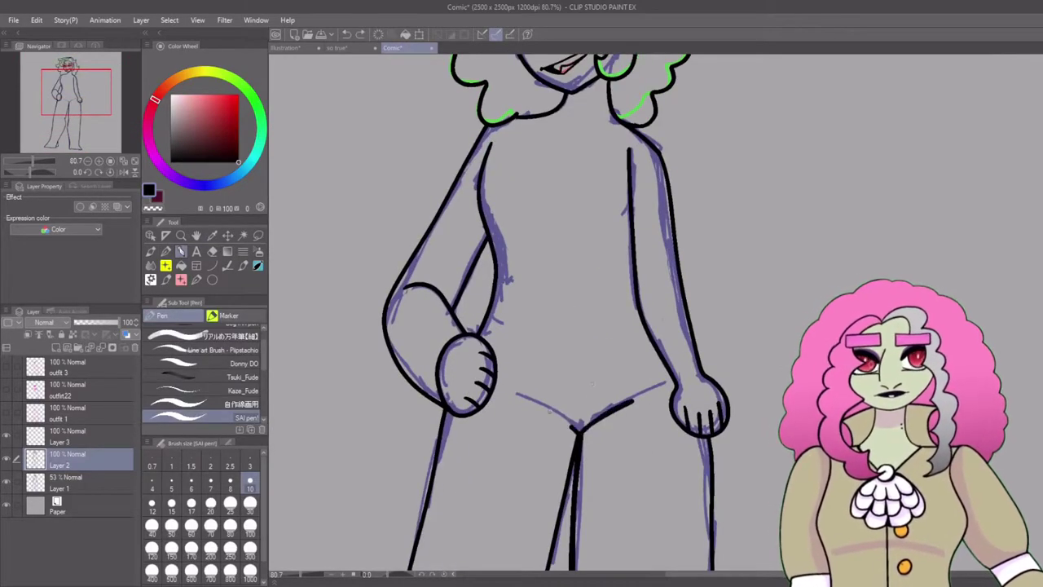
# - Shift the copied character line art towards the CASUAL heading in the "so true" character sheet
pyautogui.press('e')
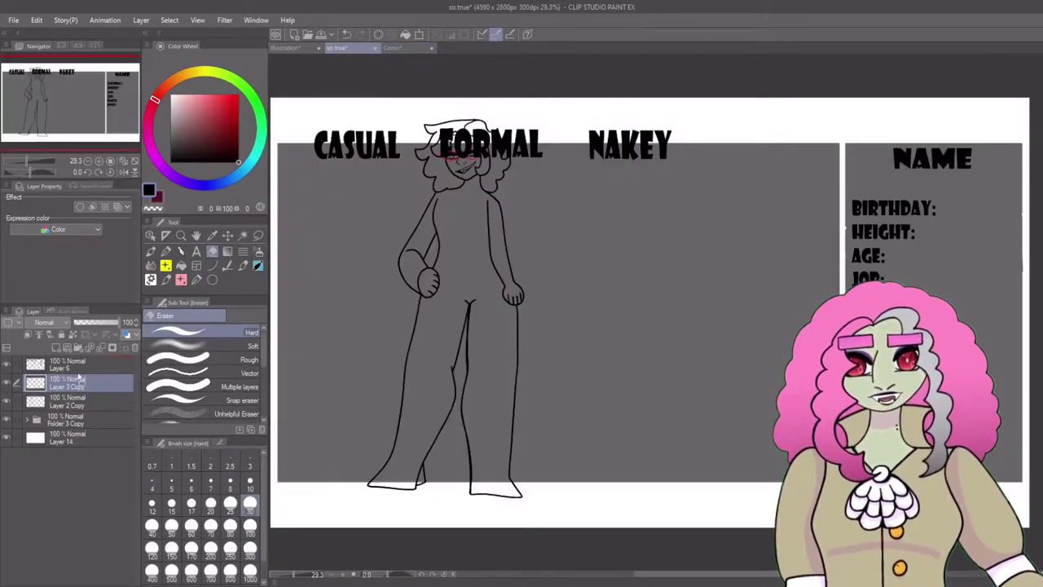
pyautogui.press('k')
pyautogui.moveTo(456, 326); pyautogui.dragTo(359, 326)
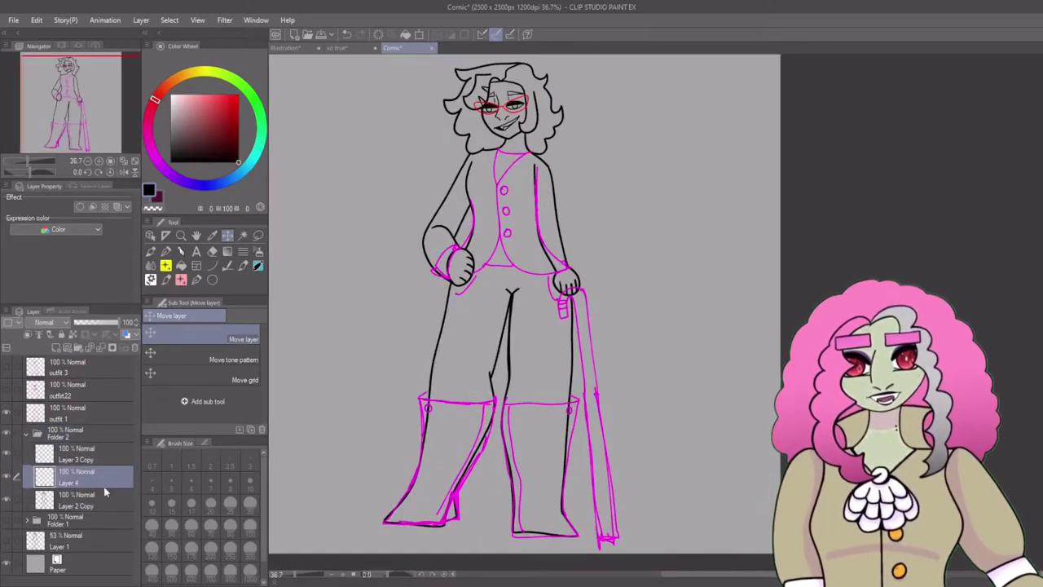
pyautogui.click(104, 492)
pyautogui.press('e')
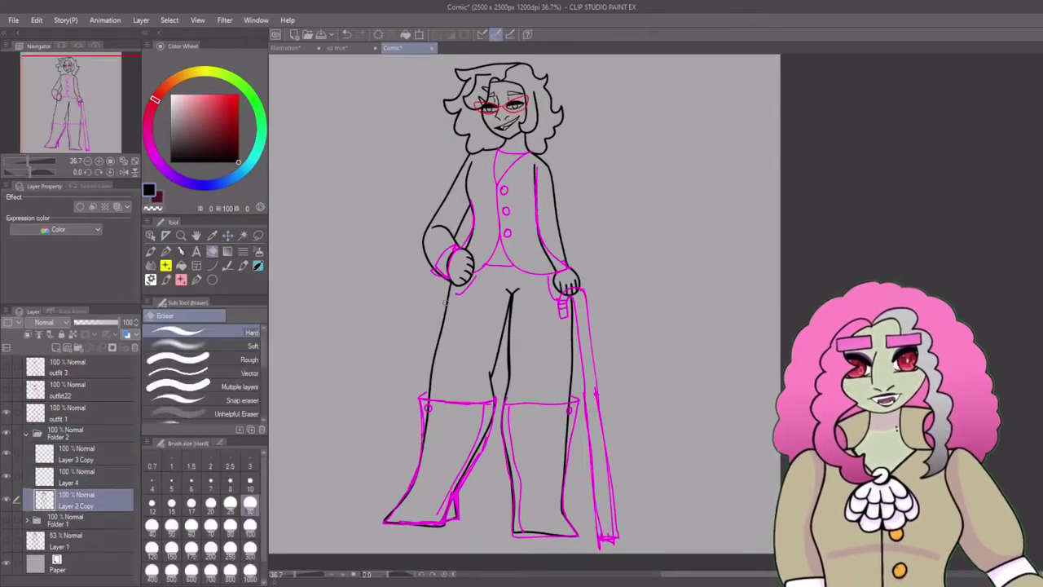
pyautogui.hotkey('ctrl', '+')
pyautogui.hotkey('ctrl', '+')
pyautogui.hotkey('ctrl', '+')
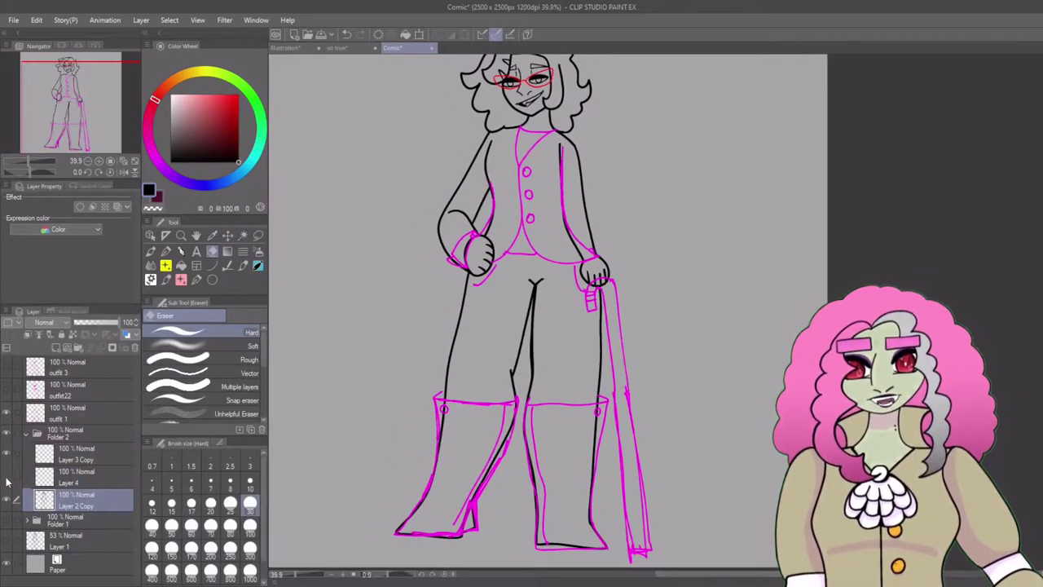
# - Move Layer 4 to the top of Folder 2 and place the outfit 1 sketch beneath Layer 3 Copy
pyautogui.click(73, 481)
pyautogui.press('p')
pyautogui.hotkey('ctrl', '+')
pyautogui.hotkey('ctrl', '+')
pyautogui.moveTo(73, 479); pyautogui.dragTo(61, 456)
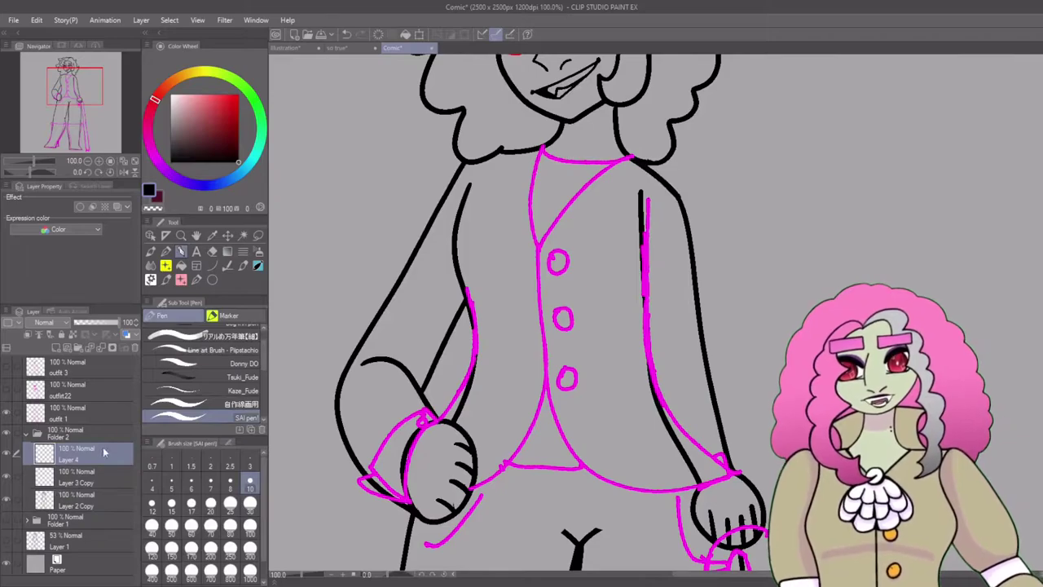
pyautogui.moveTo(61, 411); pyautogui.dragTo(65, 487)
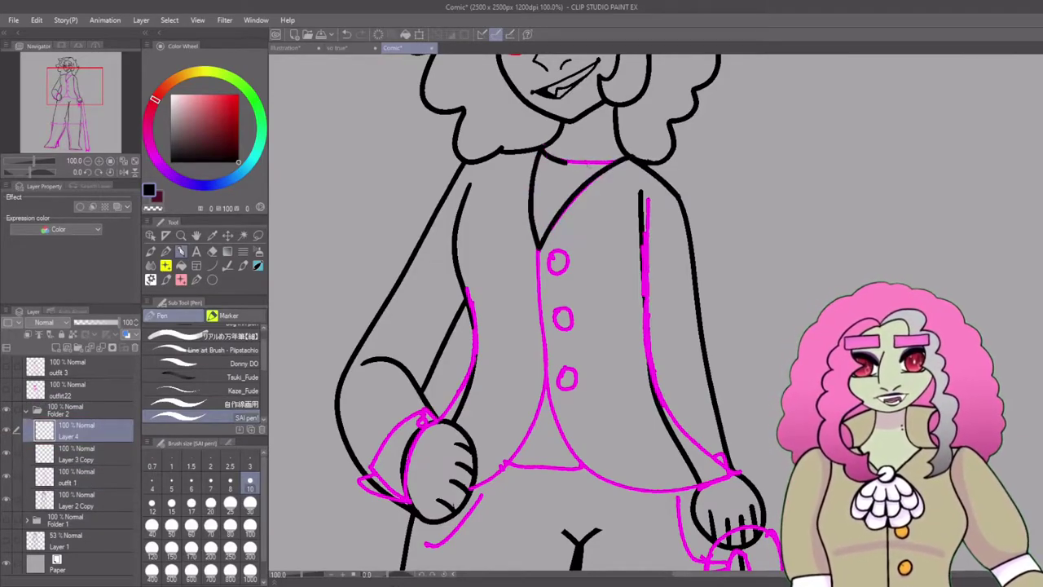
# - Ink the hip pocket curve, the short hem line at the vest opening and the three round buttons in black
pyautogui.scroll(-2, 529, 309)
pyautogui.moveTo(481, 412); pyautogui.dragTo(424, 463)
pyautogui.moveTo(512, 383); pyautogui.dragTo(587, 385)
pyautogui.moveTo(558, 164); pyautogui.dragTo(557, 165)
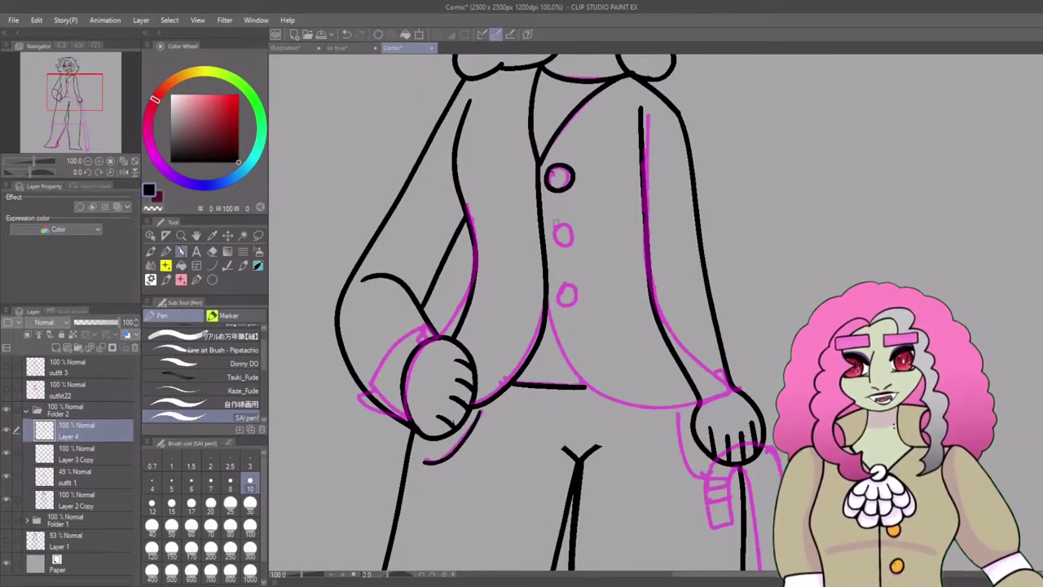
pyautogui.moveTo(564, 222); pyautogui.dragTo(562, 223)
pyautogui.moveTo(567, 279); pyautogui.dragTo(565, 281)
# - Ink the vest's lower hem, its flared side edges and the sleeve cuff at the bent arm's wrist
pyautogui.moveTo(582, 393); pyautogui.dragTo(729, 391)
pyautogui.moveTo(652, 301); pyautogui.dragTo(723, 385)
pyautogui.moveTo(468, 290); pyautogui.dragTo(435, 324)
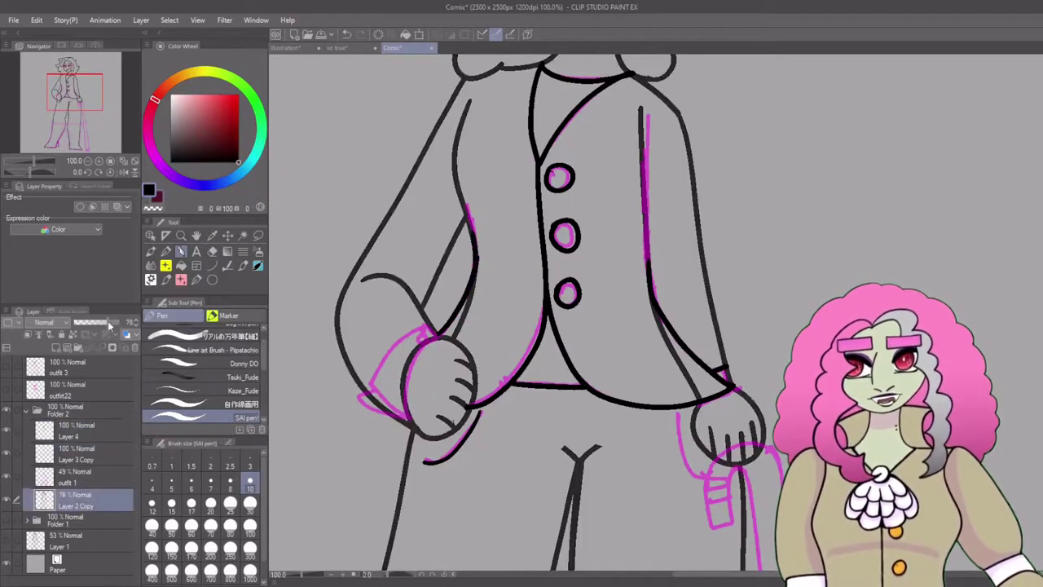
pyautogui.moveTo(364, 393); pyautogui.dragTo(417, 327)
pyautogui.moveTo(406, 338); pyautogui.dragTo(432, 323)
# - Ink the walking cane in black from its banded handle at the resting hand down to the squared tip
pyautogui.scroll(-5, 521, 310)
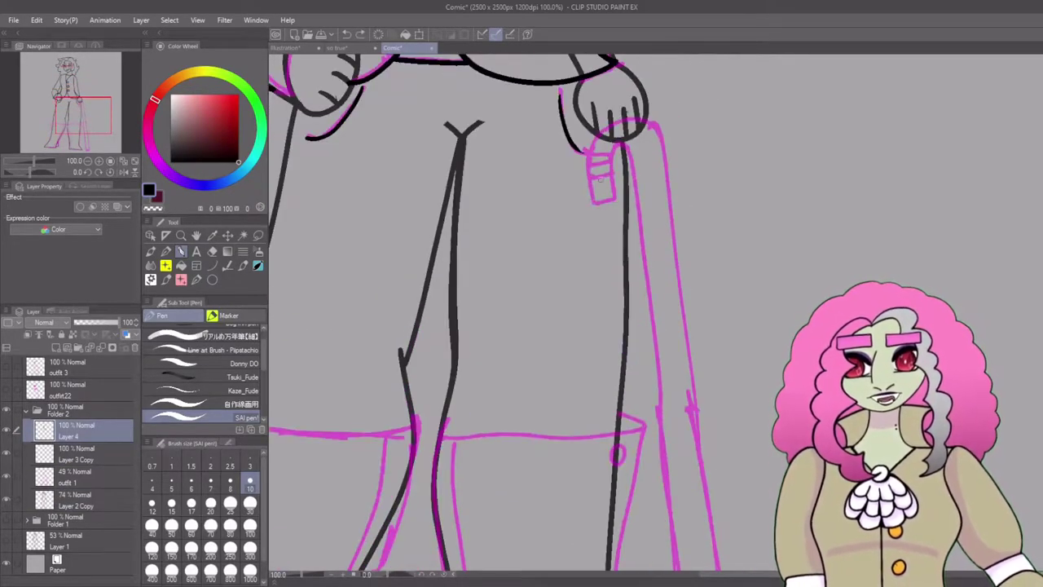
pyautogui.moveTo(593, 134); pyautogui.dragTo(599, 203)
pyautogui.moveTo(651, 114); pyautogui.dragTo(721, 570)
pyautogui.moveTo(619, 138); pyautogui.dragTo(693, 571)
pyautogui.scroll(-5, 723, 303)
pyautogui.moveTo(692, 285); pyautogui.dragTo(700, 513)
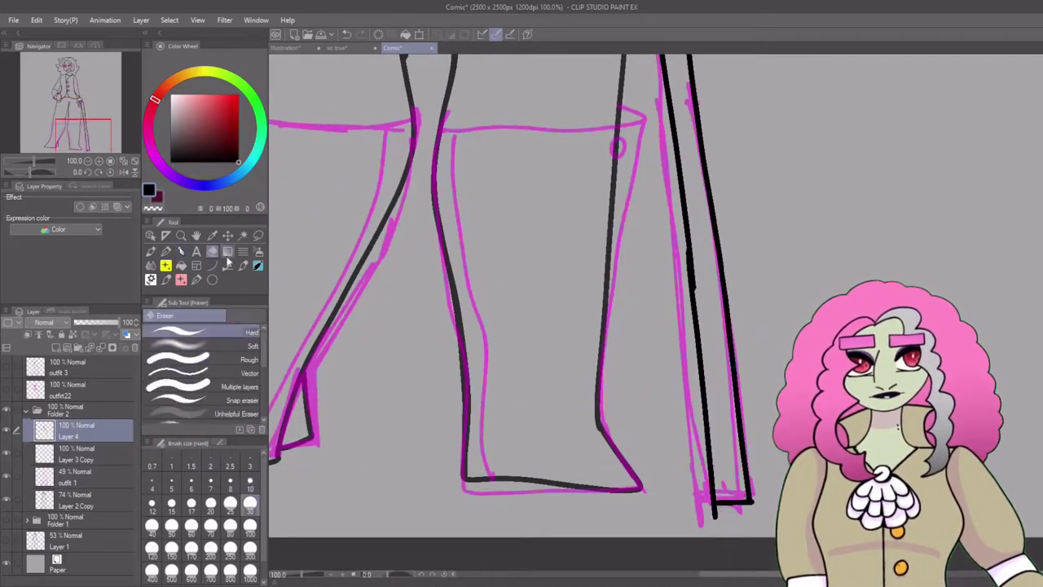
pyautogui.scroll(5, 521, 310)
# - Ink the outstretched leg's boot in black, covering its top edge, cuff button, outer side and inner seam
pyautogui.scroll(-5, 522, 310)
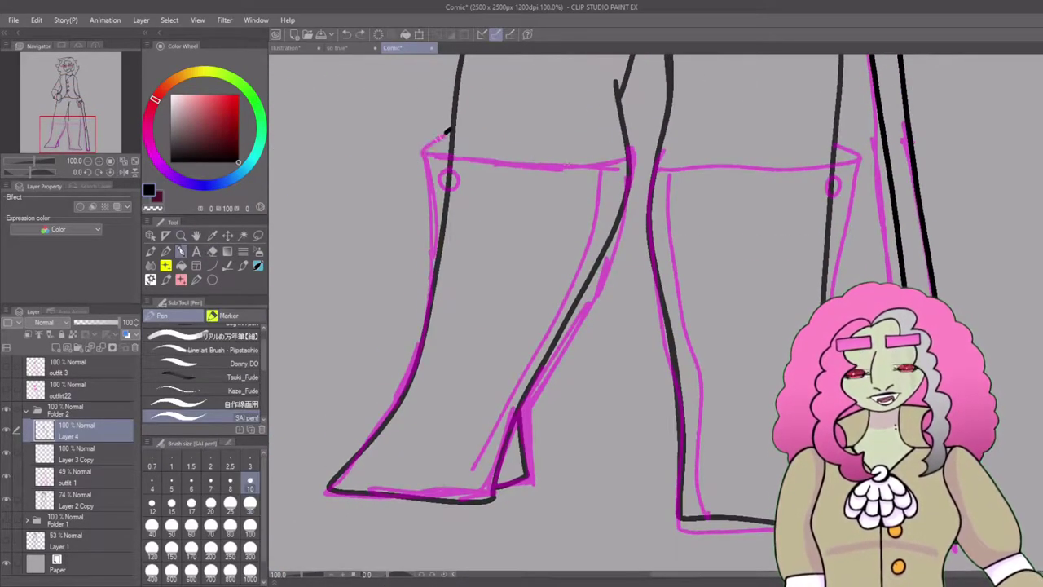
pyautogui.moveTo(424, 151); pyautogui.dragTo(629, 152)
pyautogui.moveTo(448, 171); pyautogui.dragTo(326, 491)
pyautogui.moveTo(606, 177); pyautogui.dragTo(468, 477)
pyautogui.hscroll(3, 522, 309)
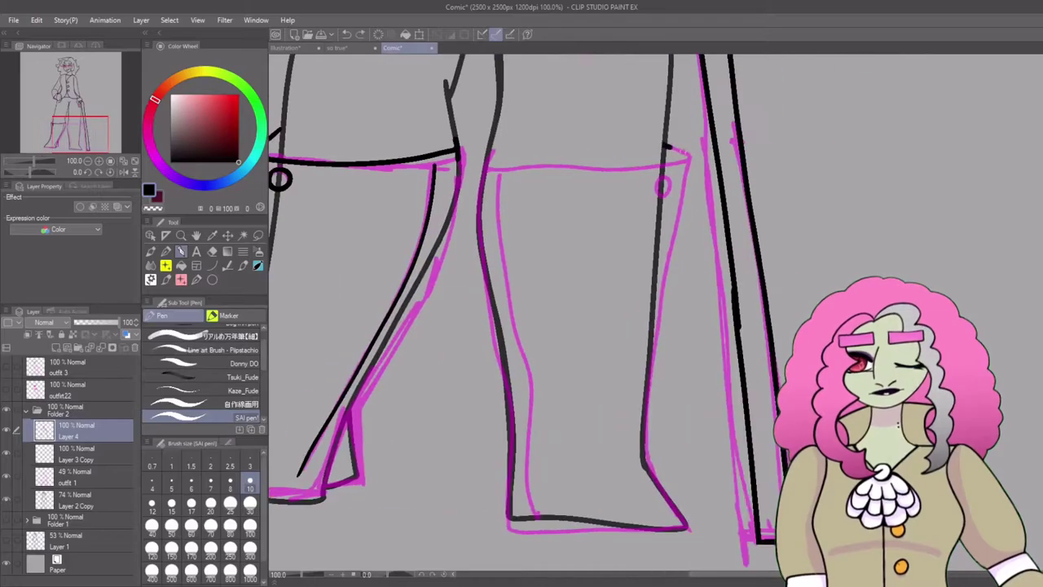
# - Ink the straight leg's boot in black, covering its top edge, cuff button, outer side and inner seam
pyautogui.moveTo(664, 146); pyautogui.dragTo(483, 171)
pyautogui.moveTo(493, 176); pyautogui.dragTo(529, 511)
pyautogui.scroll(-5, 522, 309)
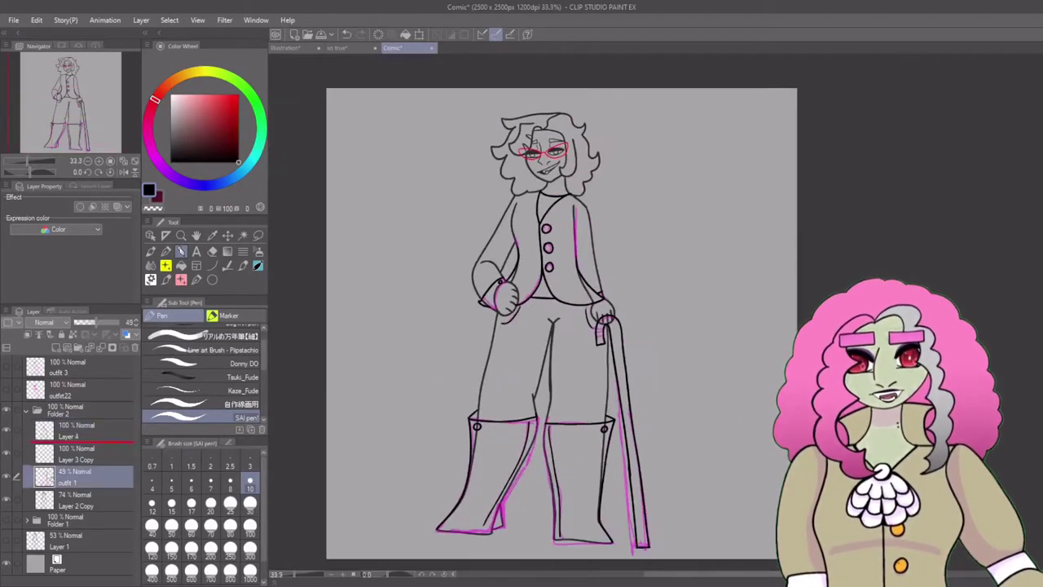
# - Move the outfit 1 sketch out of Folder 2 and erase the body lines covered by the clothes on Layer 2 Copy
pyautogui.moveTo(73, 477); pyautogui.dragTo(49, 530)
pyautogui.press('e')
pyautogui.scroll(5, 468, 352)
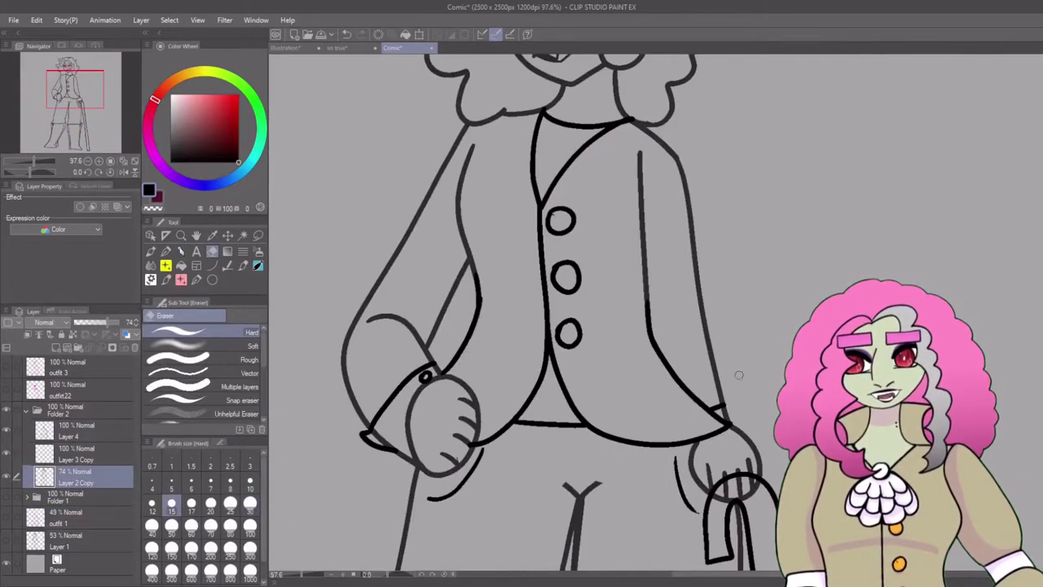
pyautogui.scroll(-3, 739, 375)
pyautogui.scroll(-8, 727, 313)
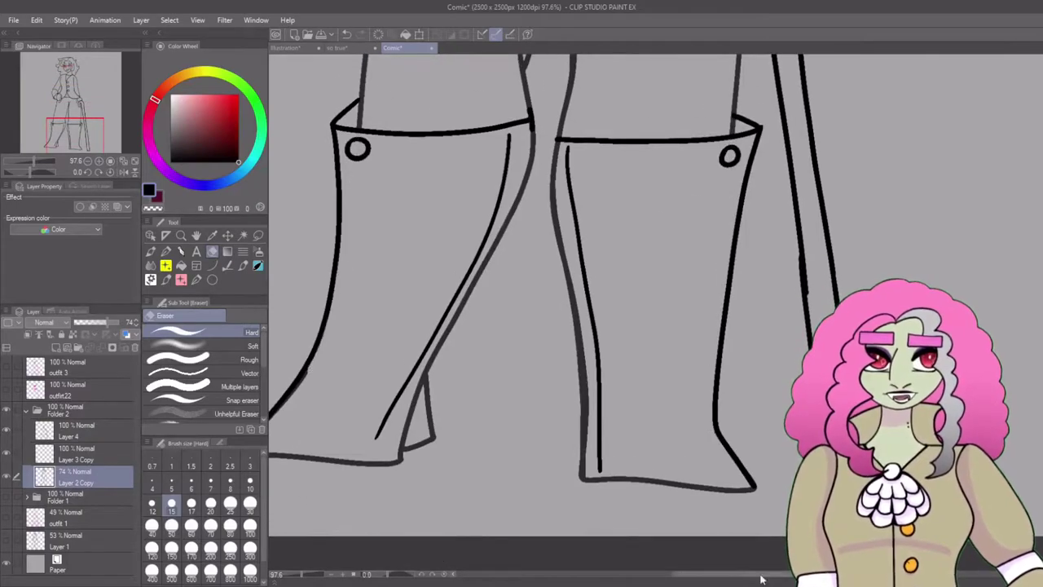
pyautogui.scroll(-5, 762, 488)
# - Copy the inked Folder 2 figure into the character sheet document and scale it to fit under the CASUAL heading
pyautogui.hotkey('ctrl', 'c')
pyautogui.hotkey('ctrl', 'Tab')
pyautogui.hotkey('ctrl', 'v')
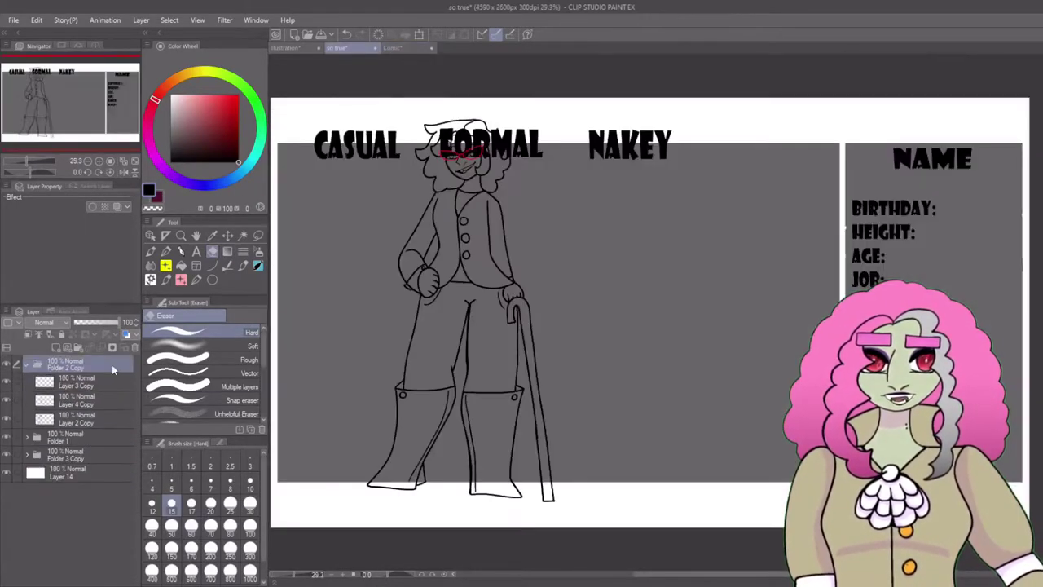
pyautogui.hotkey('ctrl', 't')
pyautogui.moveTo(460, 326); pyautogui.dragTo(363, 330)
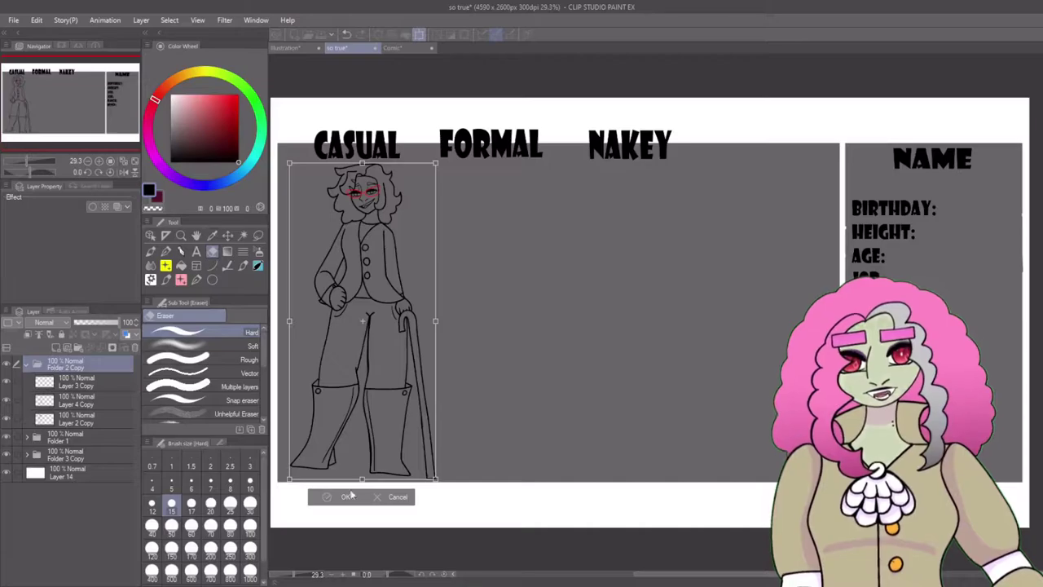
pyautogui.click(350, 495)
pyautogui.scroll(1, 351, 496)
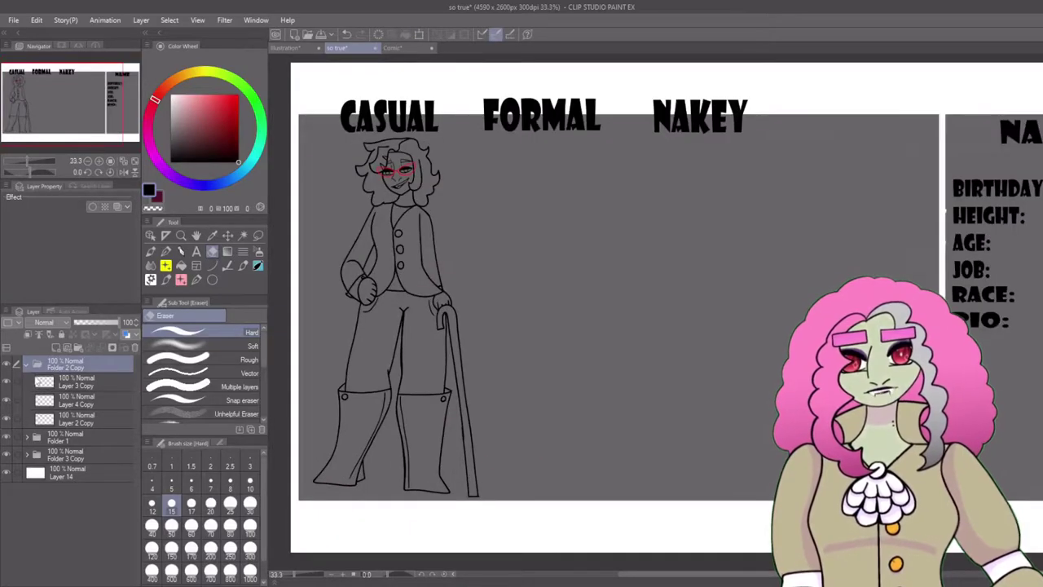
# - Return to the Comic drawing and show the outfit22 sketch inside the Folder 1 Copy figure at 41% opacity
pyautogui.click(399, 49)
pyautogui.click(7, 387)
pyautogui.moveTo(81, 323); pyautogui.dragTo(95, 328)
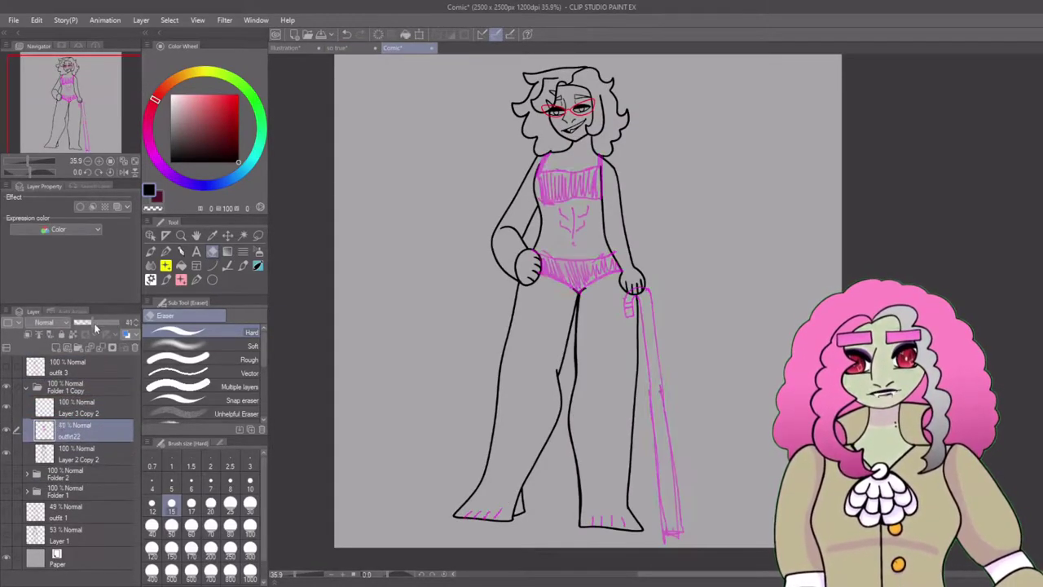
# - On a new layer, ink the bandeau top with straps, abs, navel, briefs, toes and cane in black
pyautogui.click(56, 347)
pyautogui.press('p')
pyautogui.scroll(2, 570, 309)
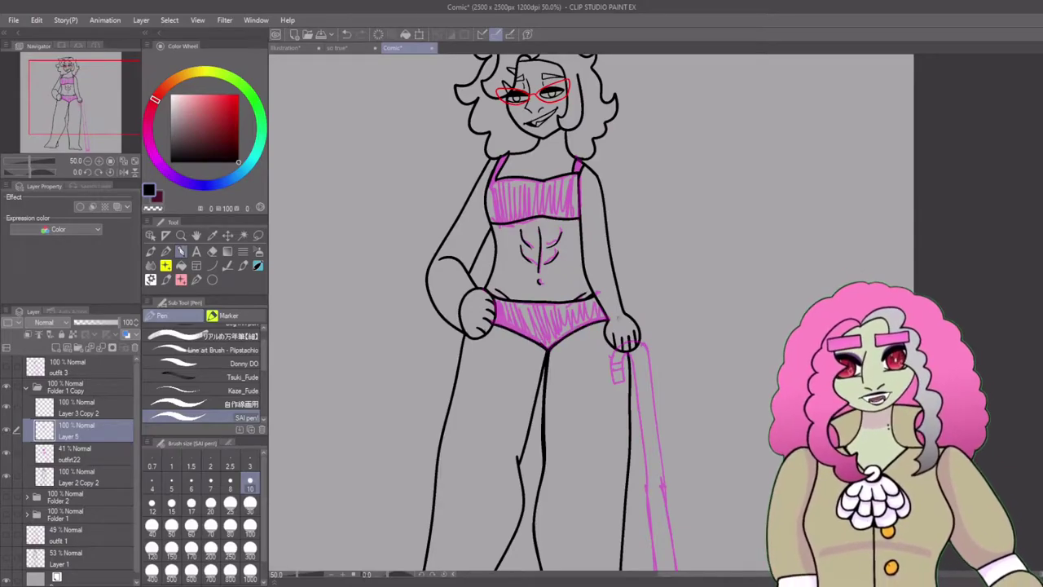
pyautogui.scroll(-4, 528, 312)
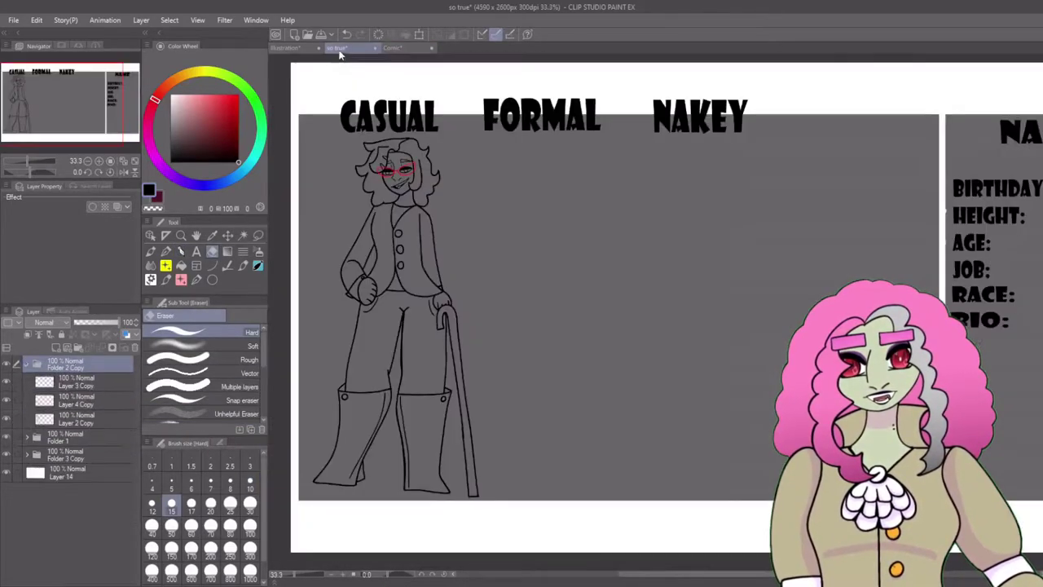
# - Paste the underwear figure into the character sheet document and scale and place it under the NAKEY heading
pyautogui.hotkey('ctrl', 'v')
pyautogui.hotkey('ctrl', 't')
pyautogui.moveTo(396, 515); pyautogui.dragTo(484, 497)
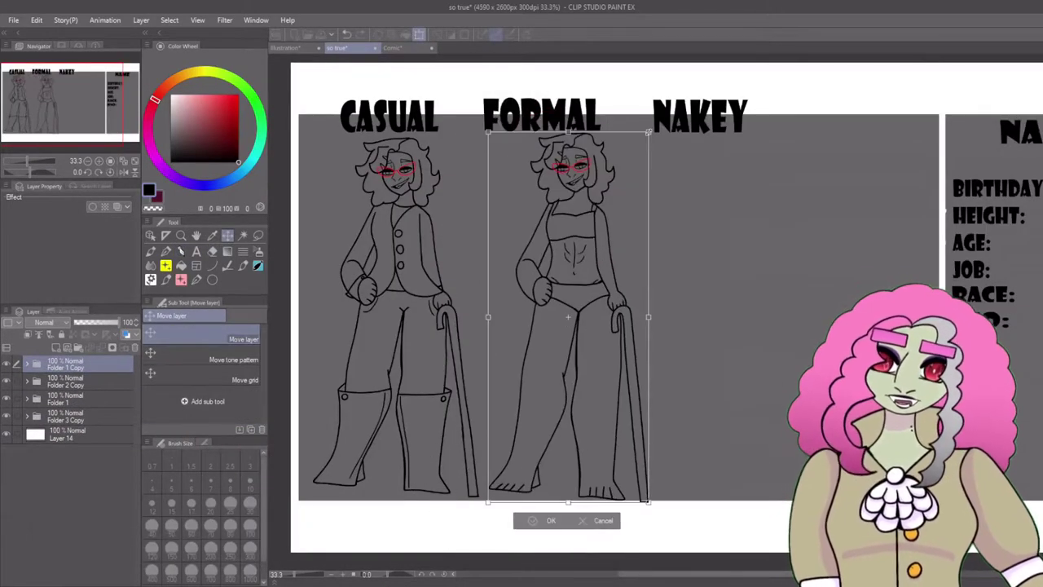
pyautogui.click(544, 531)
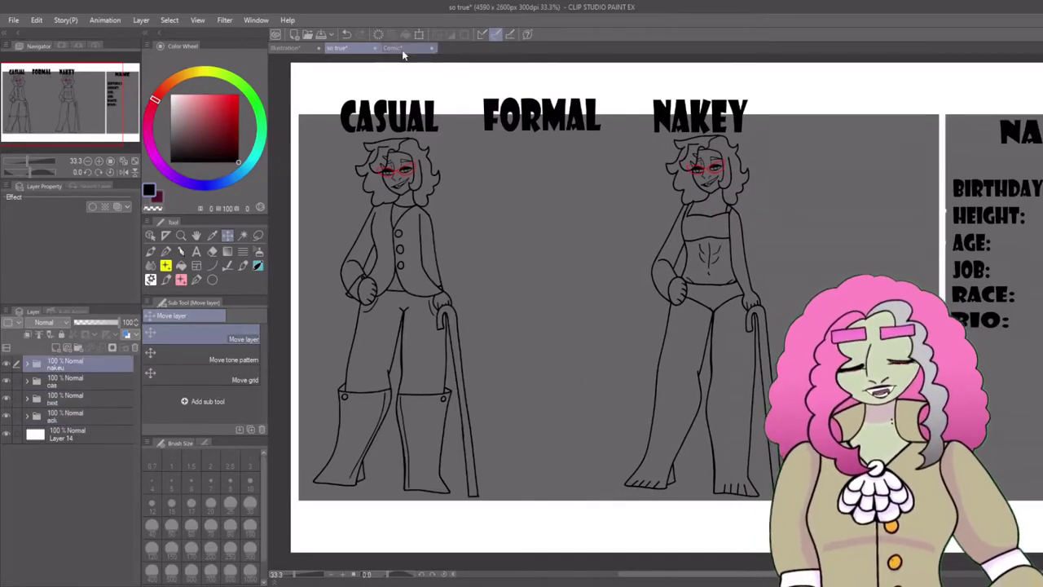
# - In the Comic drawing, ink outfit 3's collar, bow tie, lapel, rose and chest pocket in black on a new layer
pyautogui.click(401, 49)
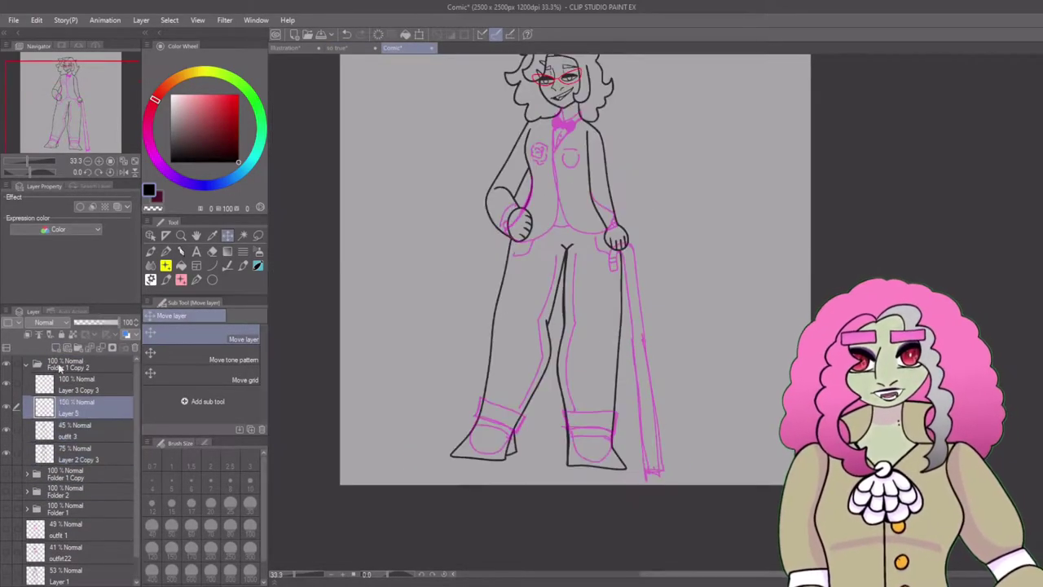
pyautogui.press('p')
pyautogui.scroll(1, 521, 310)
pyautogui.scroll(3, 522, 309)
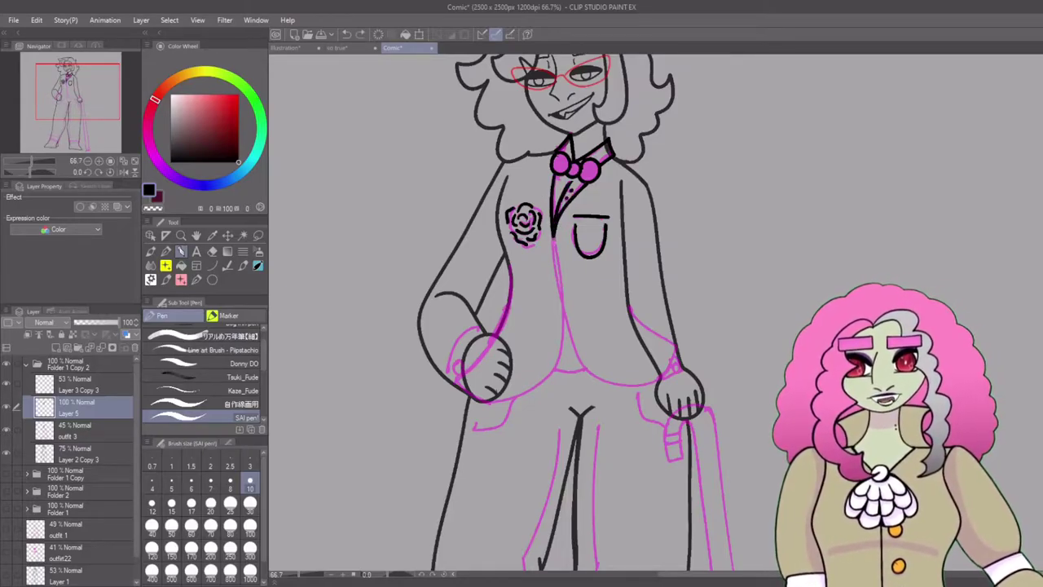
# - Ink the jacket's front edges, flared sides, lower hem, sleeve cuffs and the hip pocket curves
pyautogui.press('e')
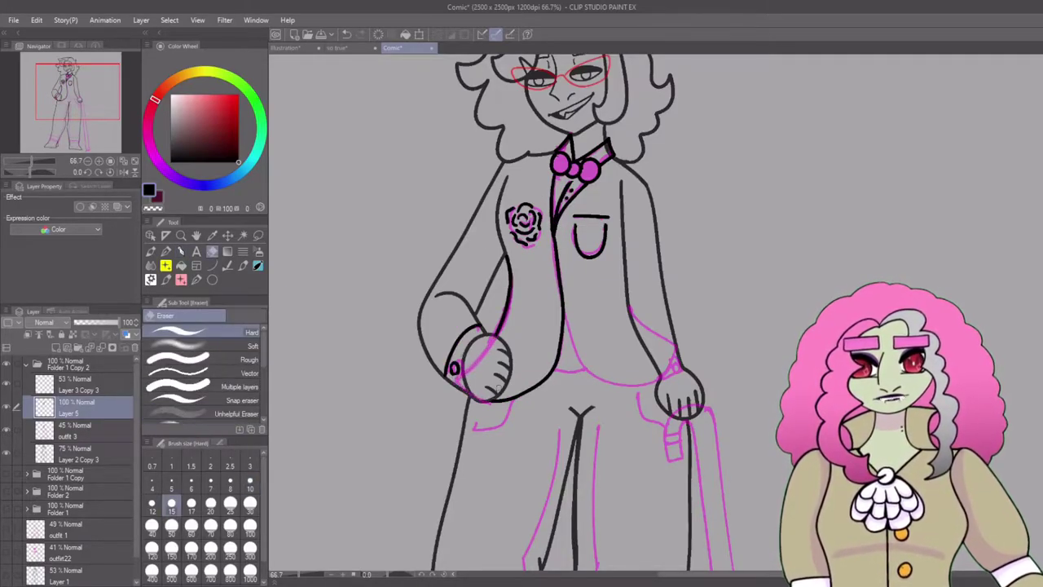
pyautogui.press('p')
pyautogui.moveTo(471, 430); pyautogui.dragTo(505, 406)
pyautogui.moveTo(633, 303); pyautogui.dragTo(570, 376)
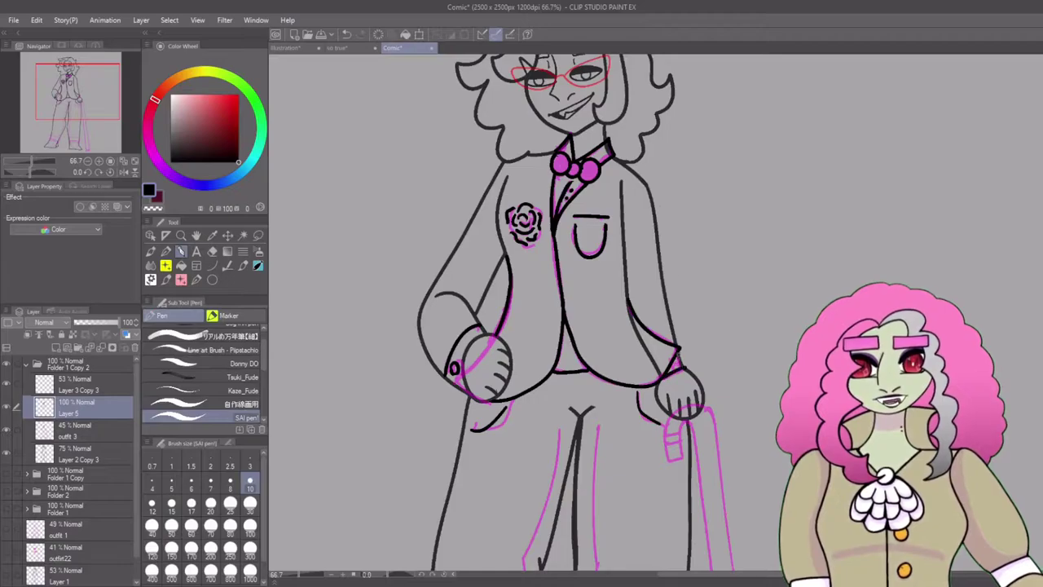
# - Ink the long crease line down the inside of each trouser leg
pyautogui.scroll(-5, 679, 187)
pyautogui.moveTo(599, 116); pyautogui.dragTo(578, 444)
pyautogui.moveTo(564, 112); pyautogui.dragTo(481, 440)
# - Ink the folded cuffs of both trouser legs and the rounded shoe openings below them
pyautogui.scroll(-1, 619, 245)
pyautogui.moveTo(572, 376); pyautogui.dragTo(683, 379)
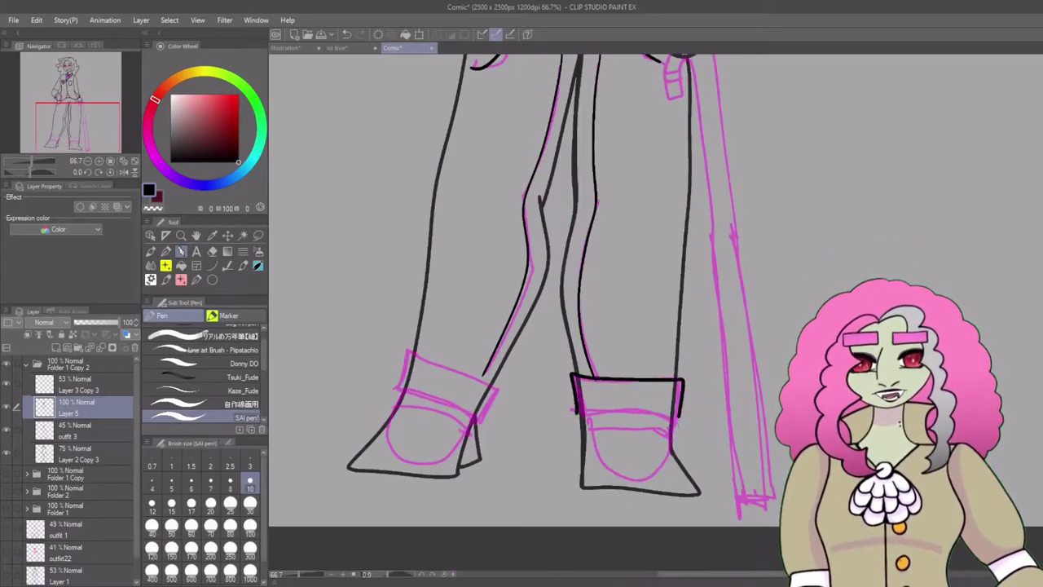
pyautogui.moveTo(577, 412); pyautogui.dragTo(681, 423)
pyautogui.moveTo(412, 349); pyautogui.dragTo(496, 419)
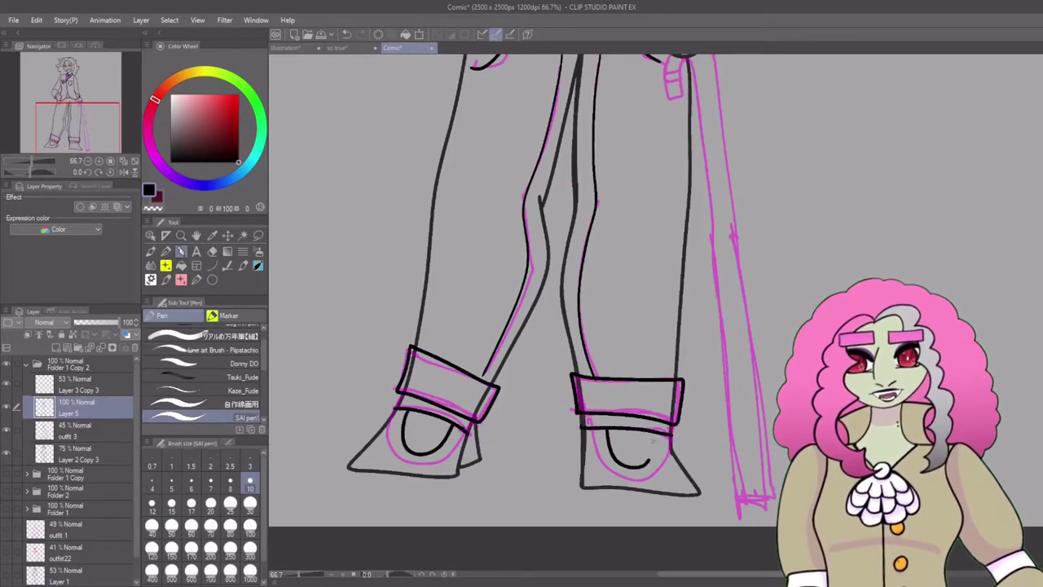
pyautogui.moveTo(652, 435); pyautogui.dragTo(647, 461)
# - Ink outfit 3's walking cane from the curved, banded handle at the hand down to the squared tip
pyautogui.scroll(2, 652, 325)
pyautogui.hscroll(2, 620, 326)
pyautogui.moveTo(550, 152); pyautogui.dragTo(656, 569)
pyautogui.scroll(-1, 619, 326)
pyautogui.moveTo(570, 110); pyautogui.dragTo(632, 517)
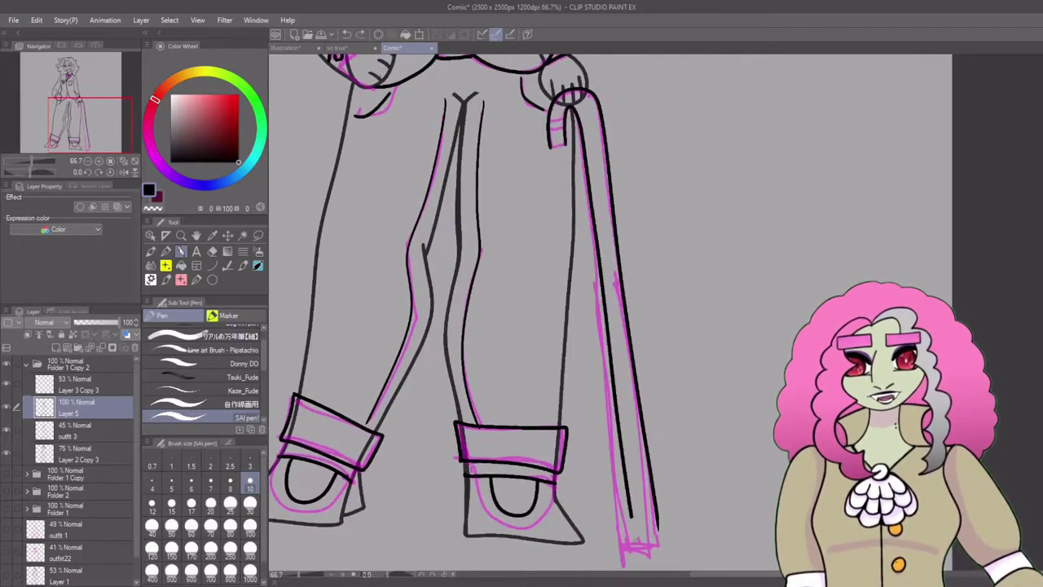
# - Move the outfit 3 sketch out of Folder 1 Copy 2 and erase the covered body lines on Layer 2 Copy 3
pyautogui.hotkey('ctrl', '0')
pyautogui.moveTo(73, 430); pyautogui.dragTo(73, 529)
pyautogui.click(78, 430)
pyautogui.scroll(3, 521, 245)
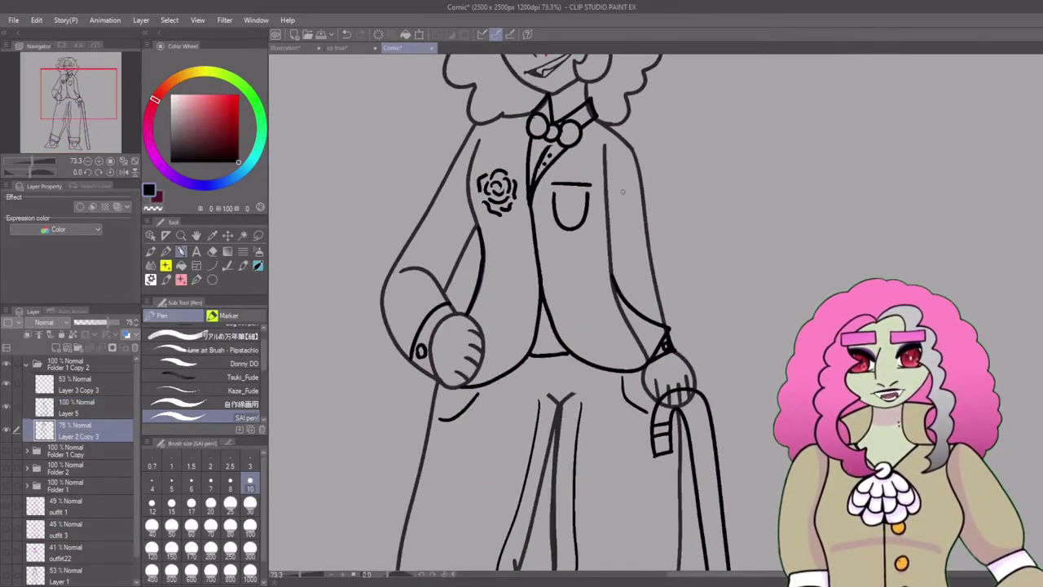
pyautogui.press('e')
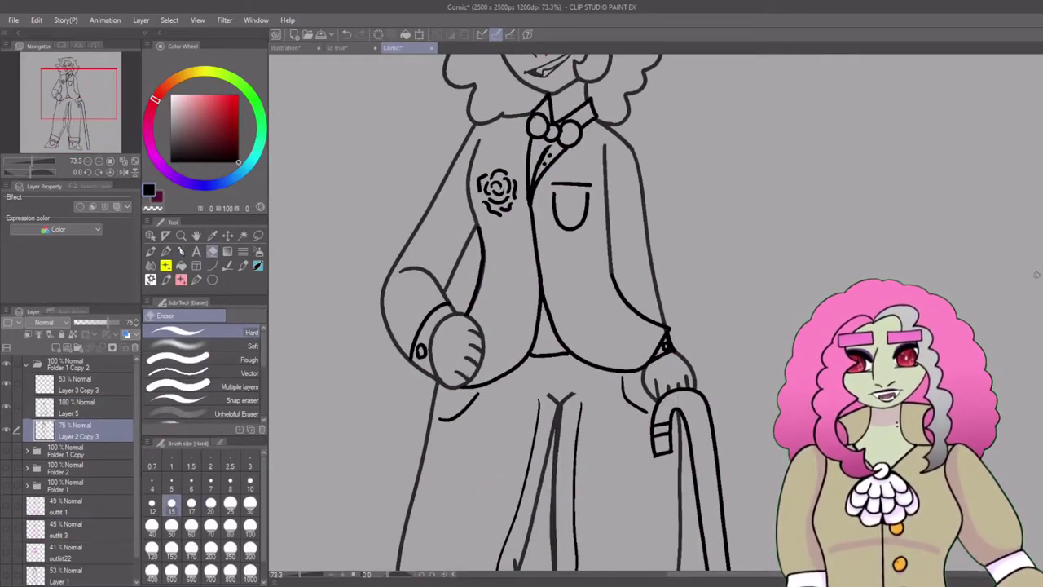
pyautogui.scroll(-5, 521, 310)
pyautogui.hotkey('ctrl', '0')
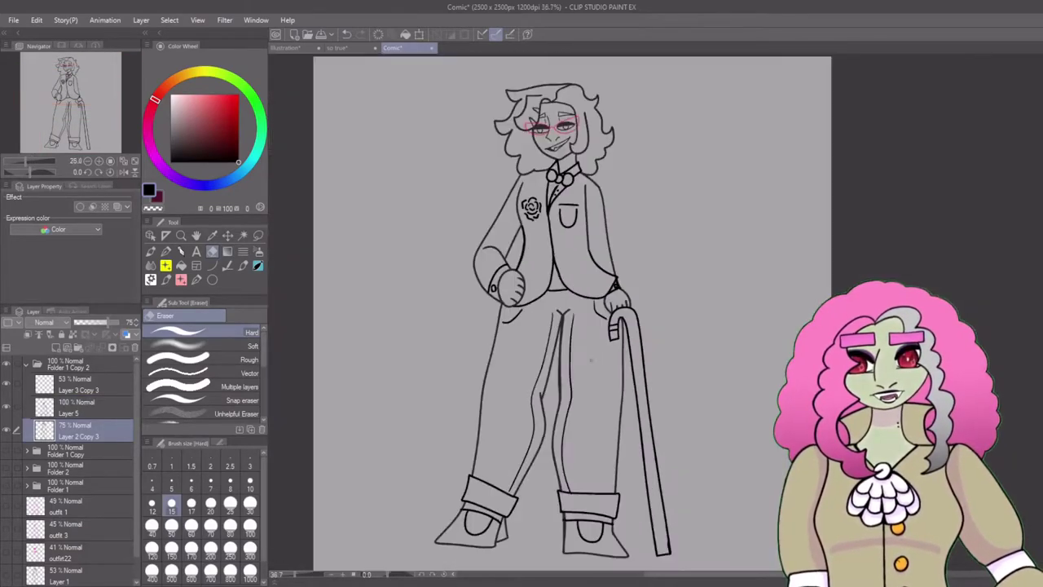
# - Copy the formal figure's folder into the character sheet document and scale and place it under the FORMAL heading
pyautogui.click(73, 363)
pyautogui.hotkey('ctrl', 'c')
pyautogui.hotkey('ctrl', 'Tab')
pyautogui.hotkey('ctrl', 'v')
pyautogui.hotkey('ctrl', 't')
pyautogui.moveTo(404, 511); pyautogui.dragTo(554, 414)
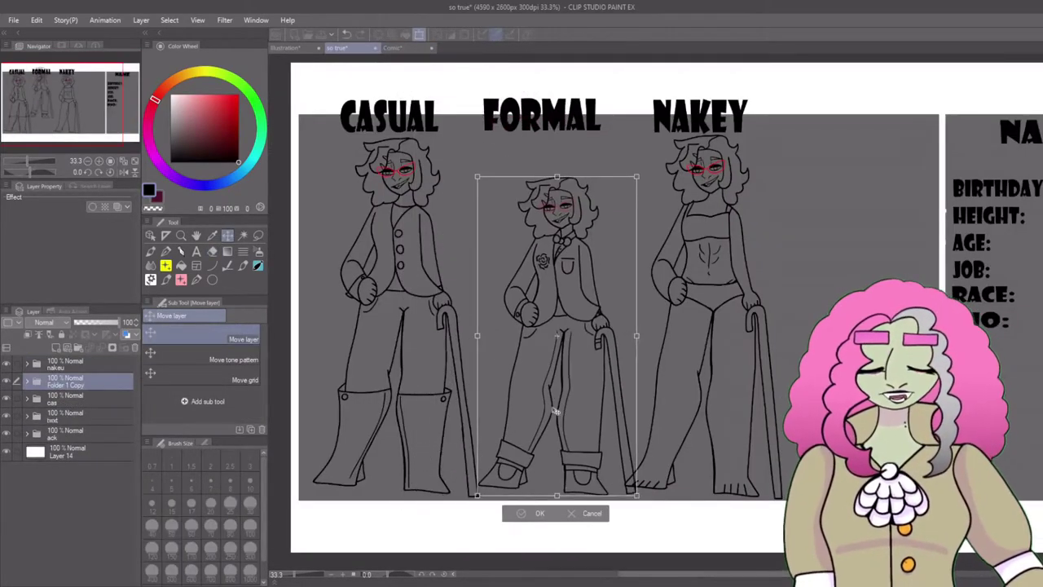
pyautogui.press('Return')
pyautogui.moveTo(506, 291); pyautogui.dragTo(533, 284)
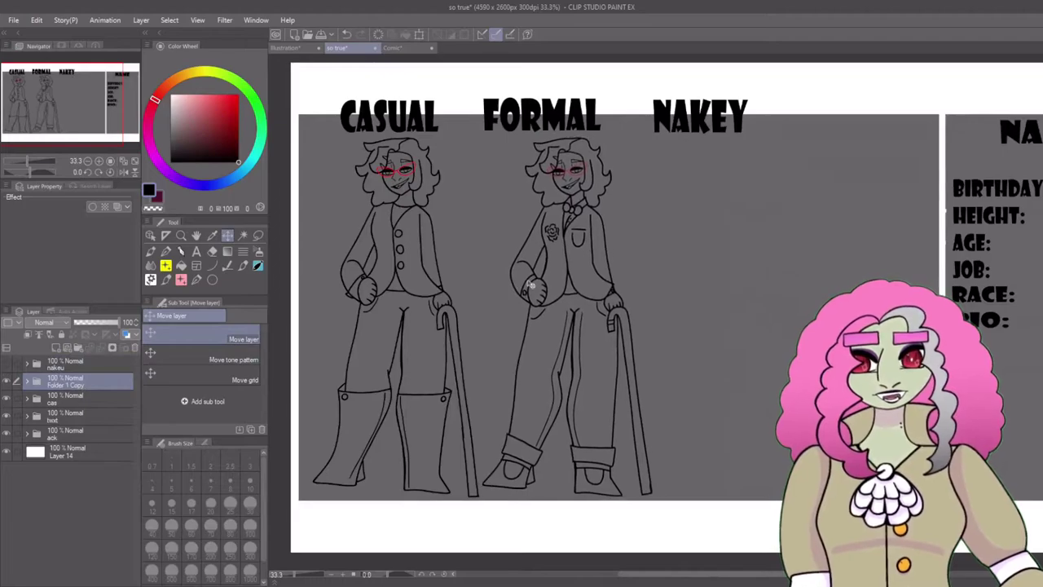
# - Enlarge and respace the CASUAL, FORMAL and NAKEY headings above their figures, and rename the formal figure's folder as form
pyautogui.hotkey('ctrl', 'v')
pyautogui.keyDown('ctrl'); pyautogui.click(23, 418); pyautogui.keyUp('ctrl')
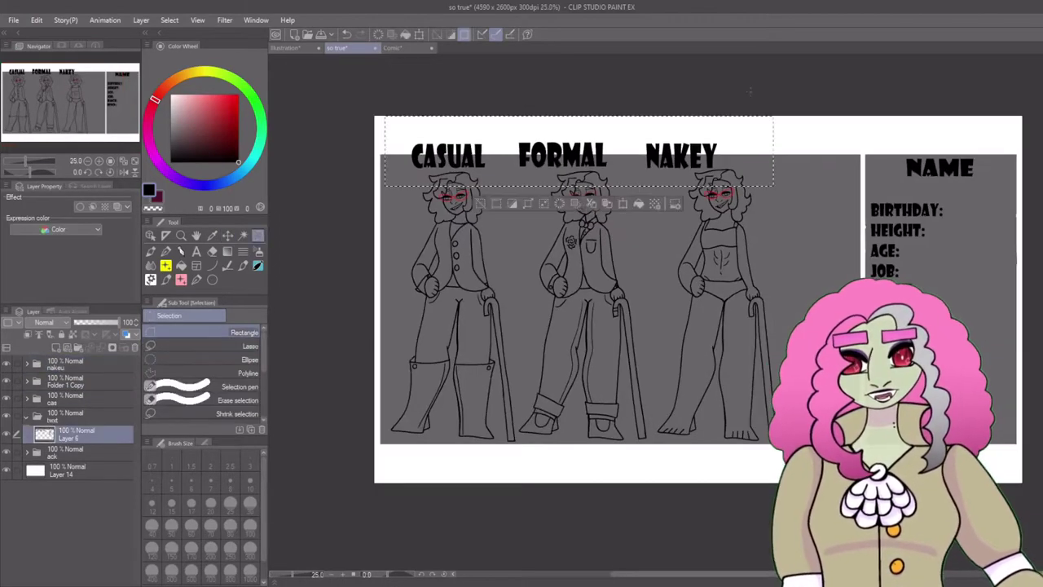
pyautogui.click(26, 398)
pyautogui.click(73, 435)
pyautogui.click(73, 453)
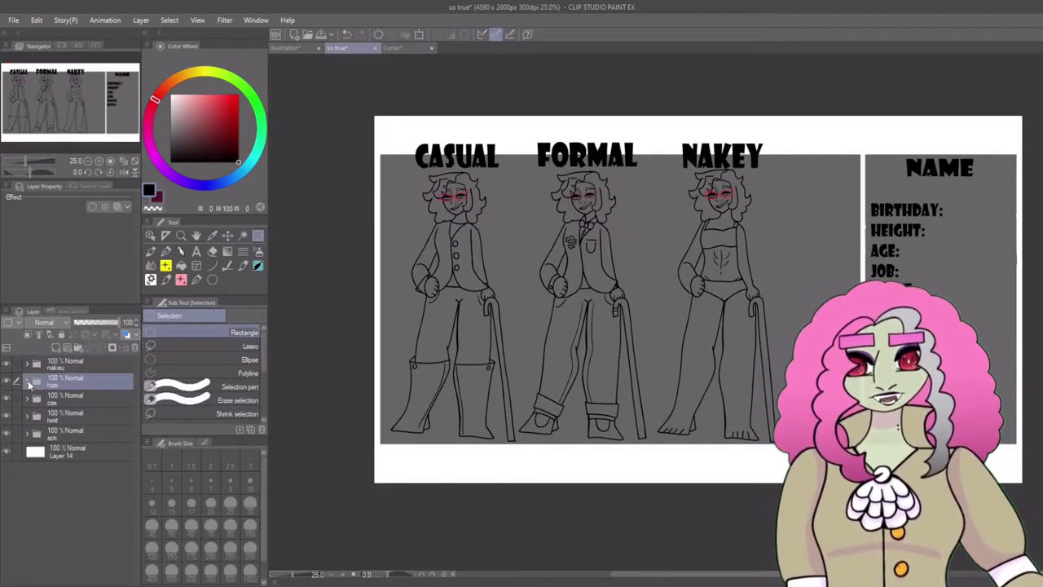
# - Add a color layer below the casual figure's line art and fill the swept half of the hair pale cream
pyautogui.scroll(5, 411, 178)
pyautogui.scroll(-3, 513, 229)
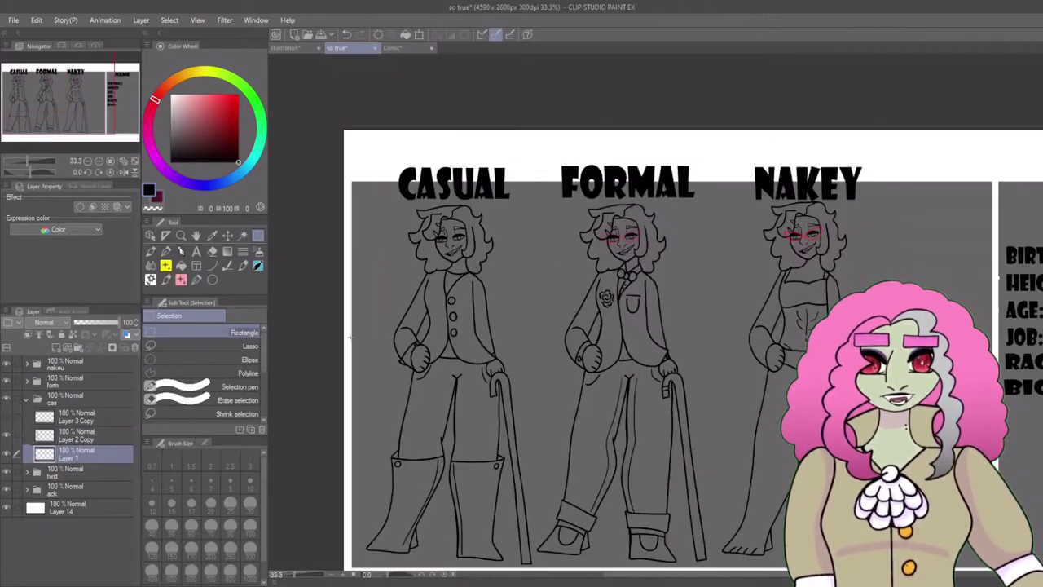
pyautogui.scroll(8, 513, 228)
pyautogui.click(202, 74)
pyautogui.click(180, 96)
pyautogui.press('g')
pyautogui.click(456, 224)
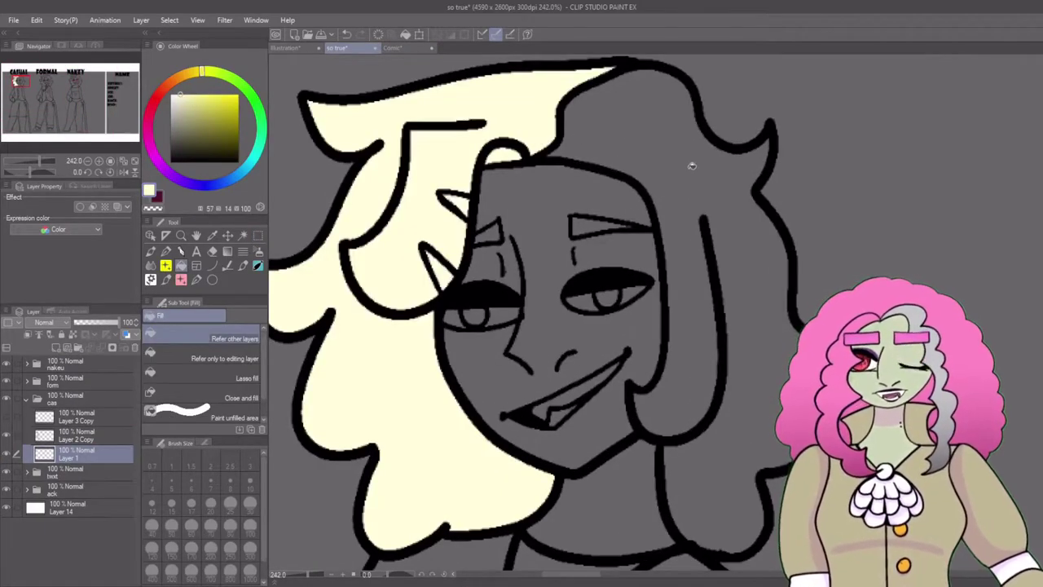
# - Fill the other half of the hair and its eyebrow near-black, and the eyes and teeth white
pyautogui.click(725, 203)
pyautogui.click(489, 314)
pyautogui.click(582, 303)
pyautogui.click(570, 398)
pyautogui.click(192, 73)
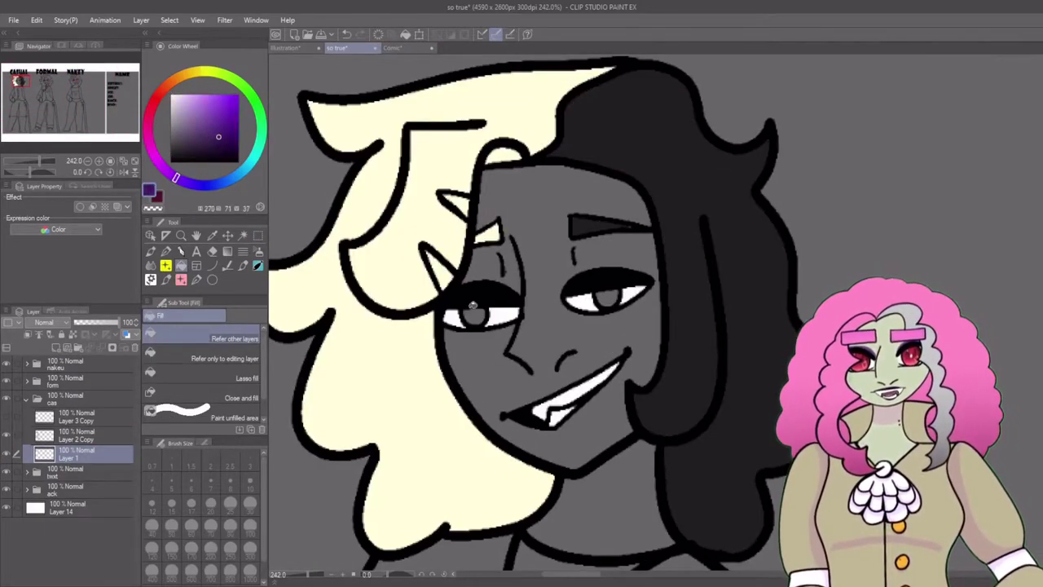
# - Fill both irises dark purple and the face and neck with a pale warm cream skin tone
pyautogui.click(473, 313)
pyautogui.click(607, 294)
pyautogui.click(183, 95)
pyautogui.click(571, 310)
pyautogui.scroll(-5, 445, 438)
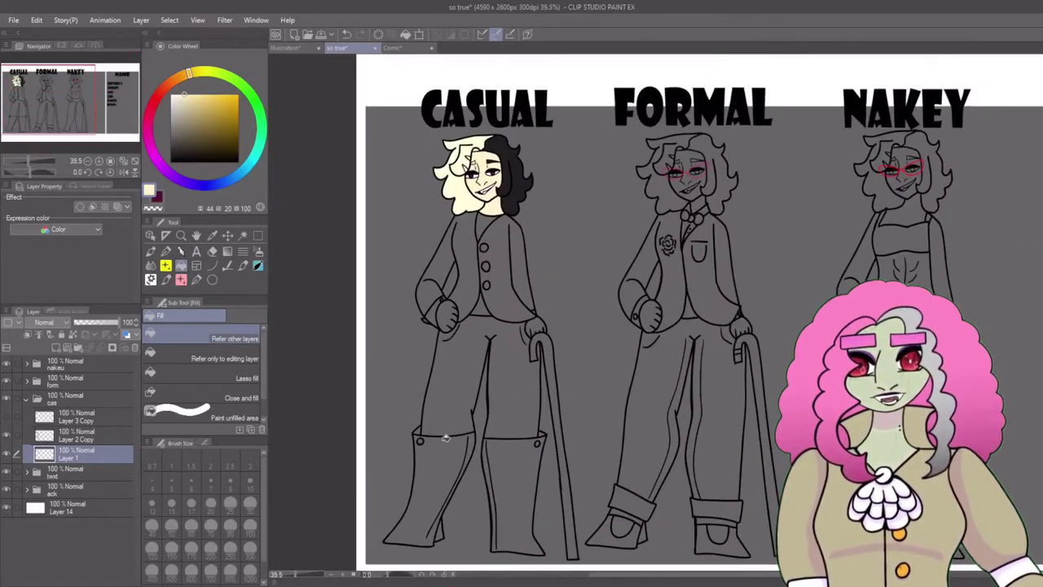
# - Fill the casual figure's hands with the skin tone and the jacket and its sleeves light pink
pyautogui.scroll(1, 445, 438)
pyautogui.click(446, 312)
pyautogui.click(151, 114)
pyautogui.click(506, 245)
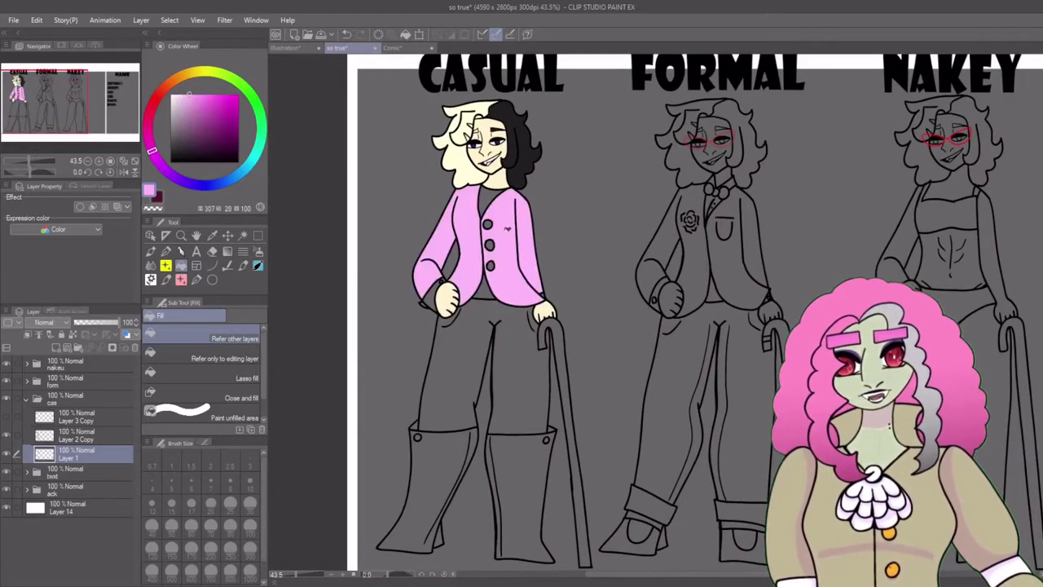
# - Fill the casual figure's shirt dark purple, the three jacket buttons golden yellow and the sleeve cuffs white
pyautogui.click(168, 171)
pyautogui.scroll(3, 444, 277)
pyautogui.click(168, 173)
pyautogui.click(198, 144)
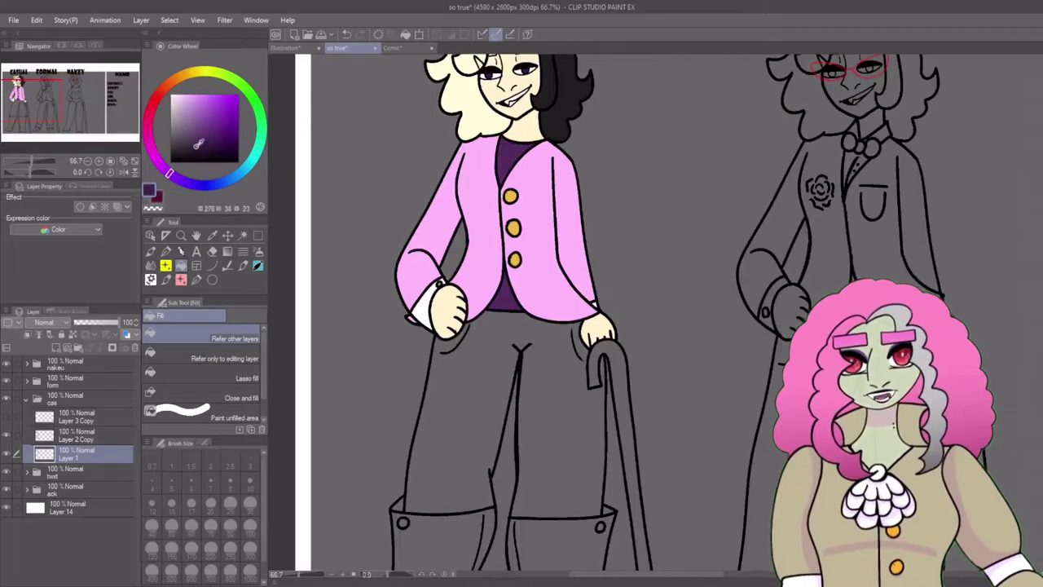
# - Fill both legs of the casual figure's trousers with deep purple
pyautogui.click(457, 391)
pyautogui.click(210, 98)
pyautogui.click(149, 141)
pyautogui.scroll(-3, 570, 366)
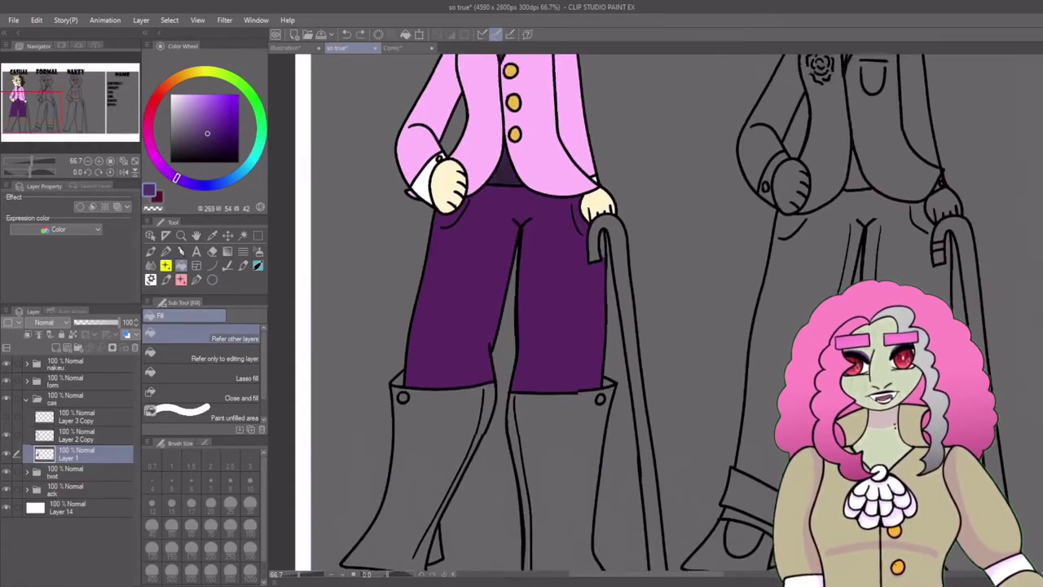
# - Fill both boots bright magenta with golden buttons, and the walking cane light grey
pyautogui.click(593, 386)
pyautogui.click(180, 104)
pyautogui.click(629, 272)
pyautogui.click(210, 137)
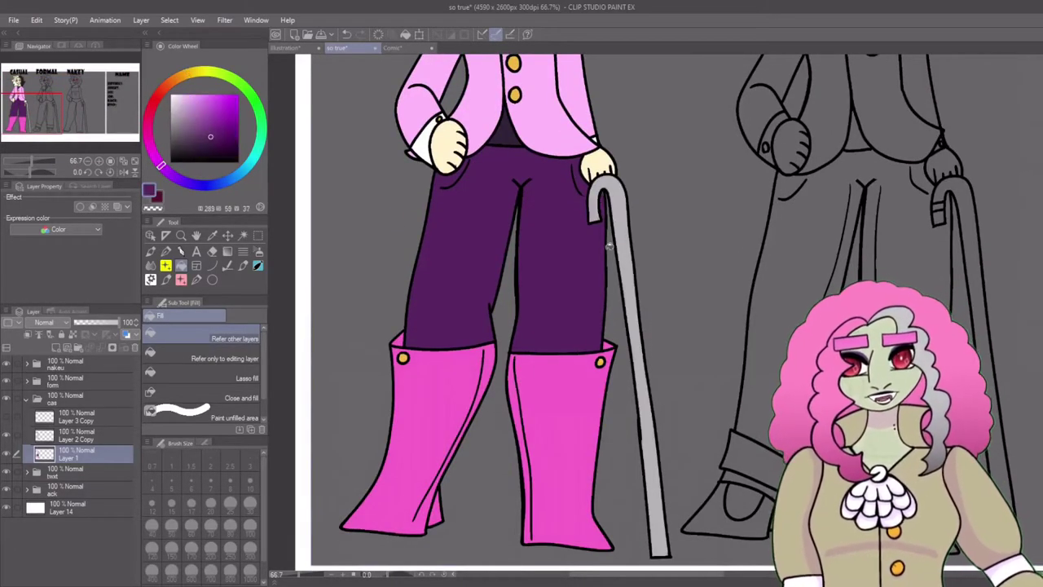
# - Recolor the casual figure's glasses frames purple and fill the lenses light blue on a 40% Add (Glow) layer
pyautogui.scroll(-3, 540, 358)
pyautogui.scroll(5, 540, 359)
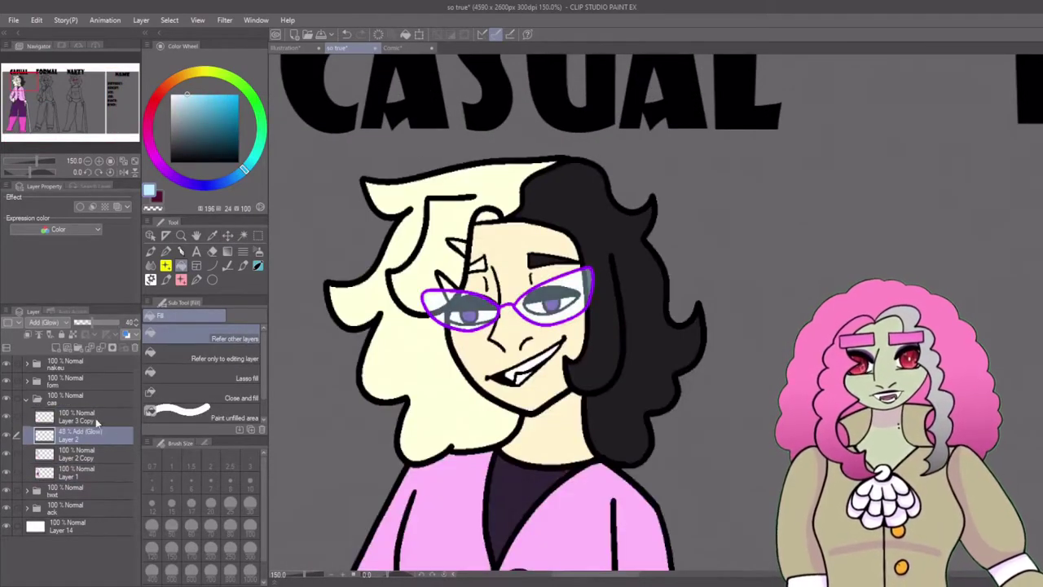
pyautogui.click(59, 453)
pyautogui.hotkey('ctrl', '-')
pyautogui.hotkey('ctrl', '-')
pyautogui.hotkey('ctrl', '-')
pyautogui.hotkey('ctrl', '-')
pyautogui.hotkey('ctrl', '-')
pyautogui.click(6, 417)
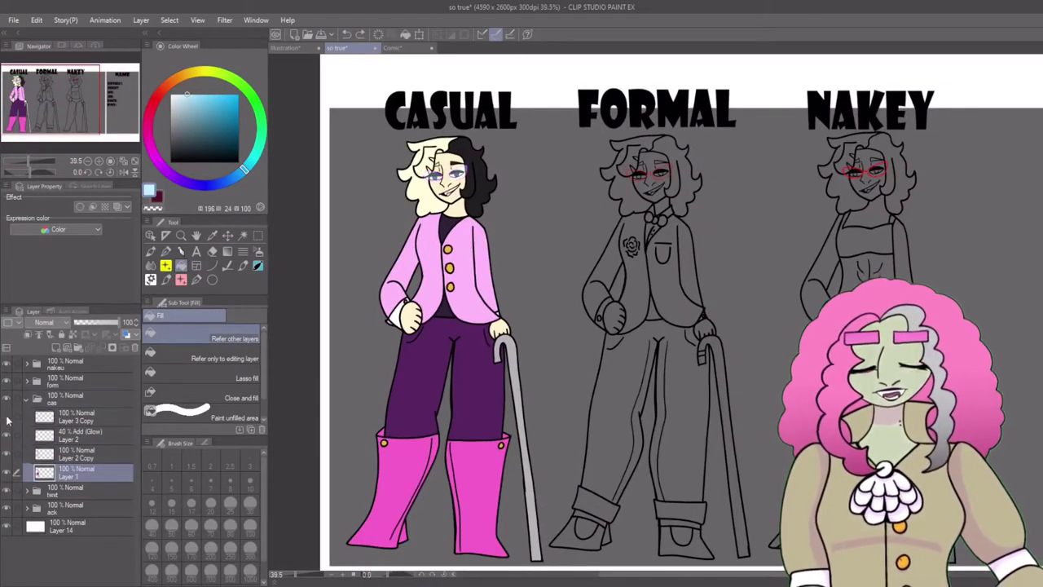
# - Add a clipped Linear burn layer above the casual figure's flat colors and paint orange watercolor shadows on the face, neck and hair
pyautogui.click(78, 417)
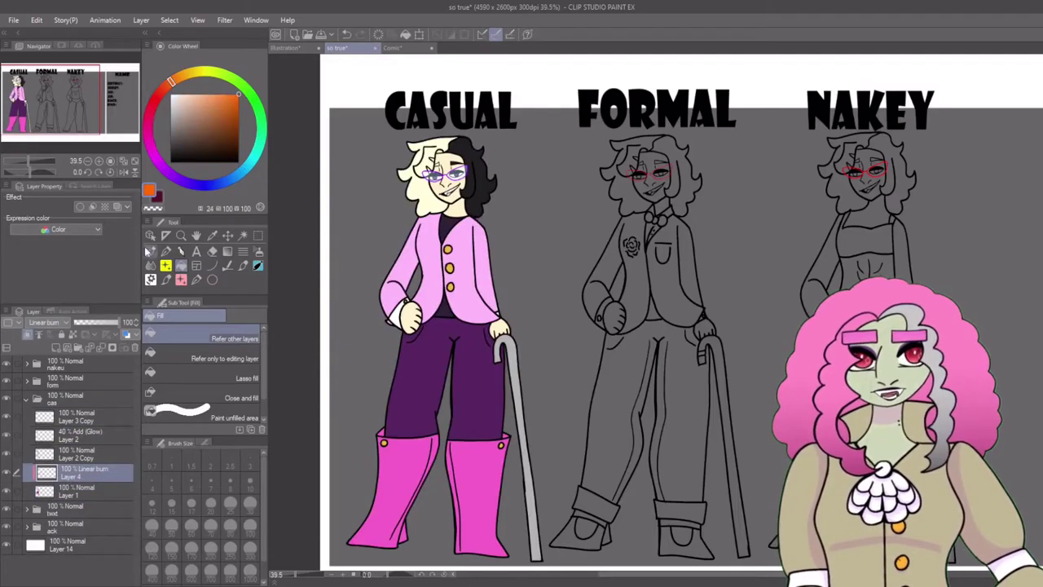
pyautogui.scroll(5, 489, 173)
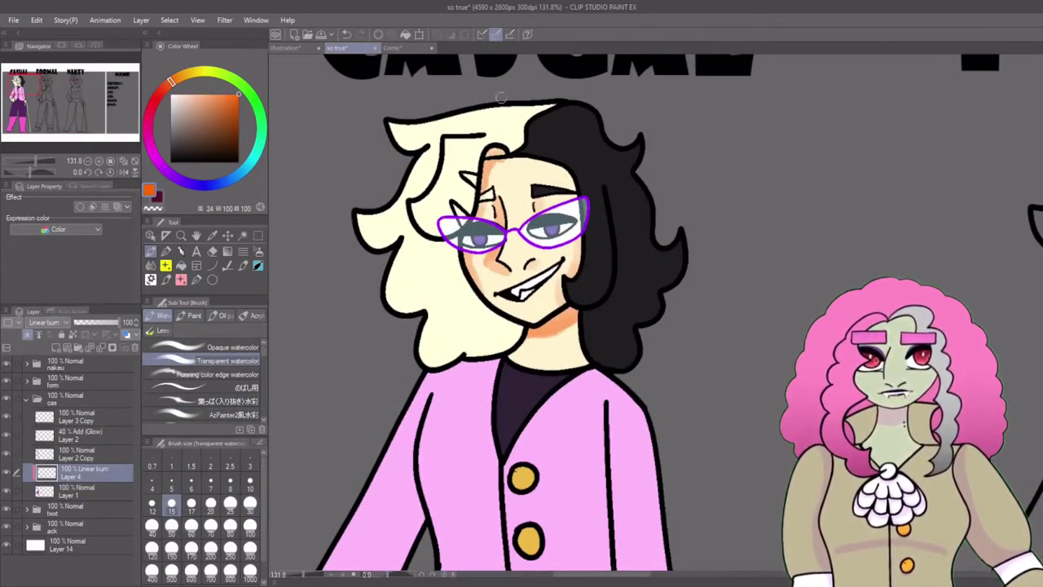
pyautogui.moveTo(399, 159); pyautogui.dragTo(517, 342)
pyautogui.scroll(-3, 615, 229)
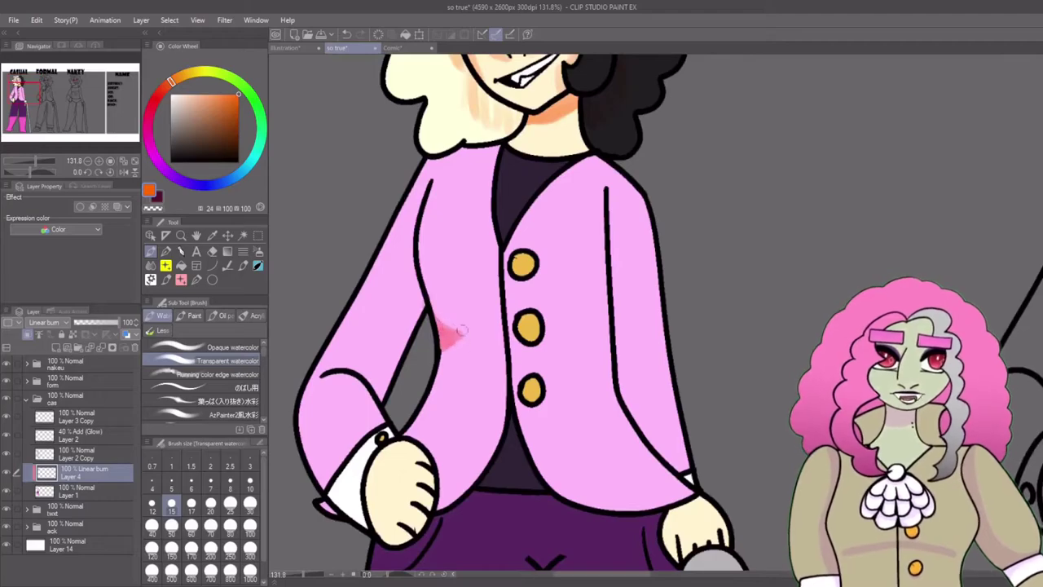
# - Paint orange watercolor shadows on the casual figure's jacket along the sleeves, waist fold and around the three buttons
pyautogui.moveTo(413, 305)
pyautogui.mouseDown()
pyautogui.moveTo(389, 374)
pyautogui.moveTo(333, 371)
pyautogui.mouseUp()
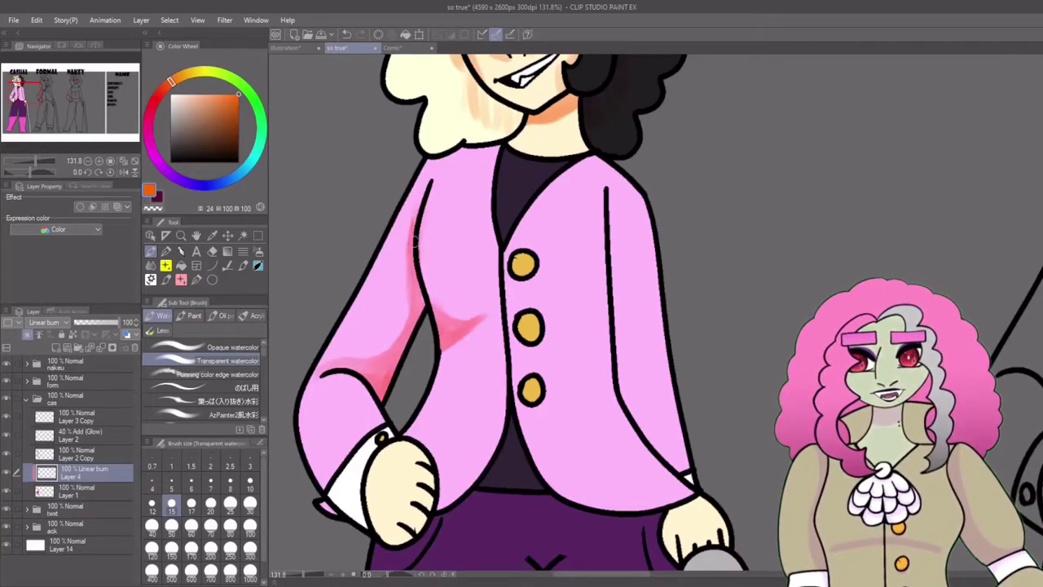
pyautogui.moveTo(607, 192); pyautogui.dragTo(688, 473)
pyautogui.scroll(-3, 511, 269)
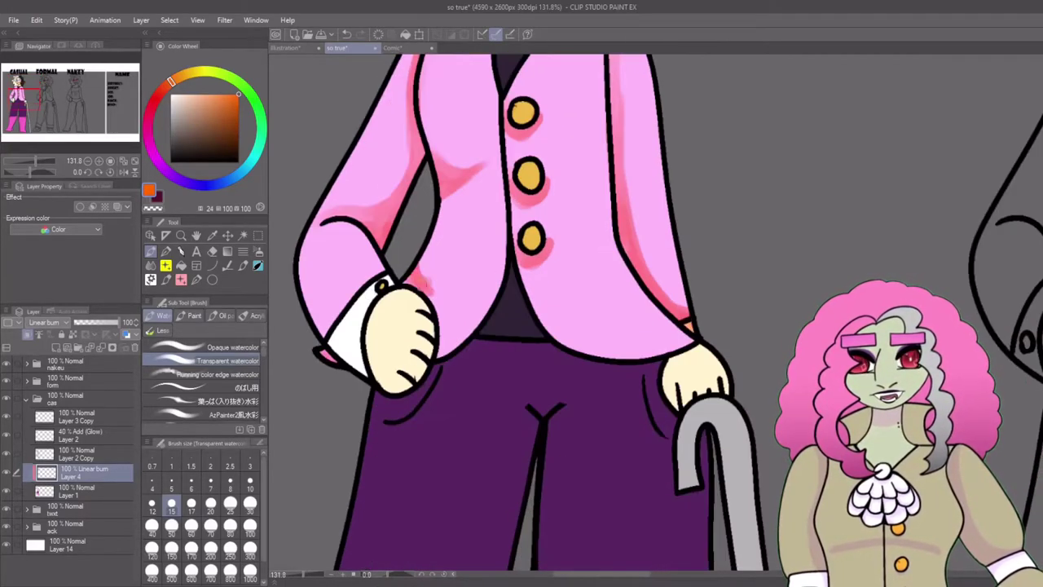
# - Shade the casual figure's cuffs and hands, and the trousers under the jacket hem, at the pockets and along the inner legs
pyautogui.scroll(-2, 405, 301)
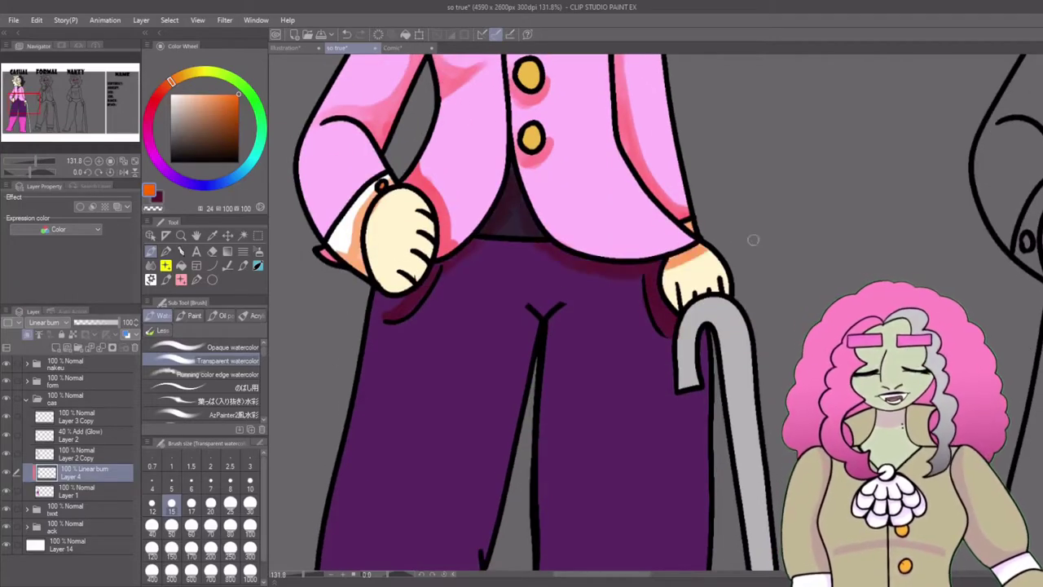
pyautogui.scroll(-2, 684, 273)
pyautogui.moveTo(691, 210); pyautogui.dragTo(693, 299)
pyautogui.scroll(-3, 620, 481)
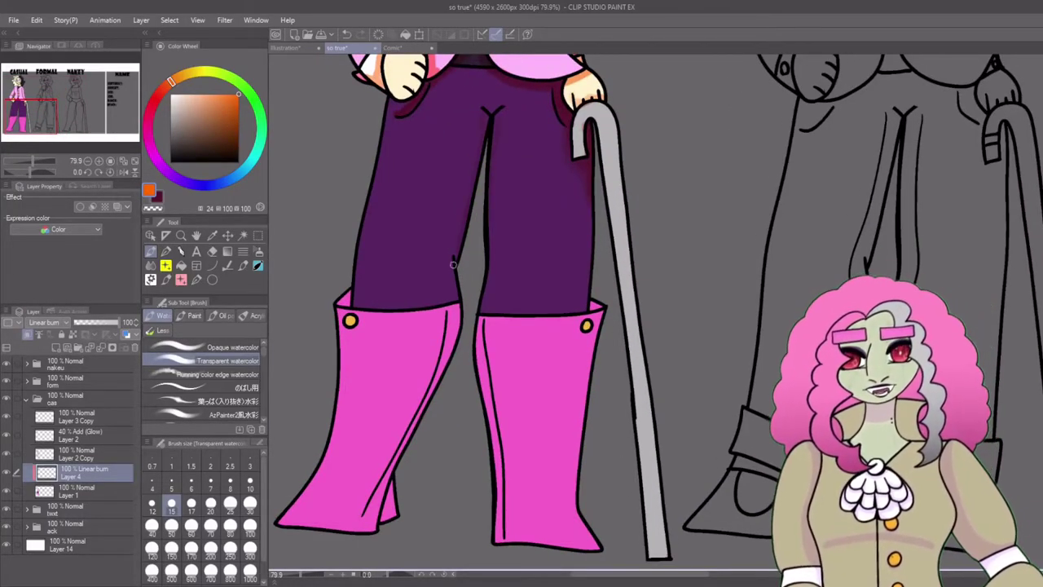
# - Paint shadows along the boot seams, around the boot buttons and inside the boot tops, and add diagonal shading strokes on the cane
pyautogui.moveTo(499, 518); pyautogui.dragTo(486, 319)
pyautogui.moveTo(579, 309); pyautogui.dragTo(601, 303)
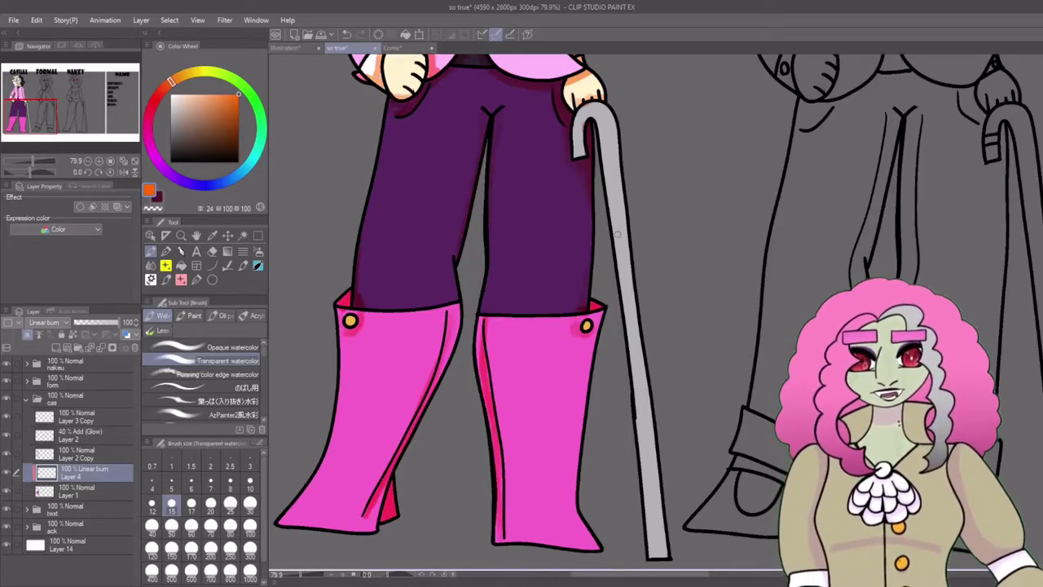
pyautogui.scroll(-2, 616, 234)
pyautogui.scroll(4, 457, 188)
# - Smooth the shadows on the casual figure's face, neck and hair with Mire's Blender
pyautogui.press('j')
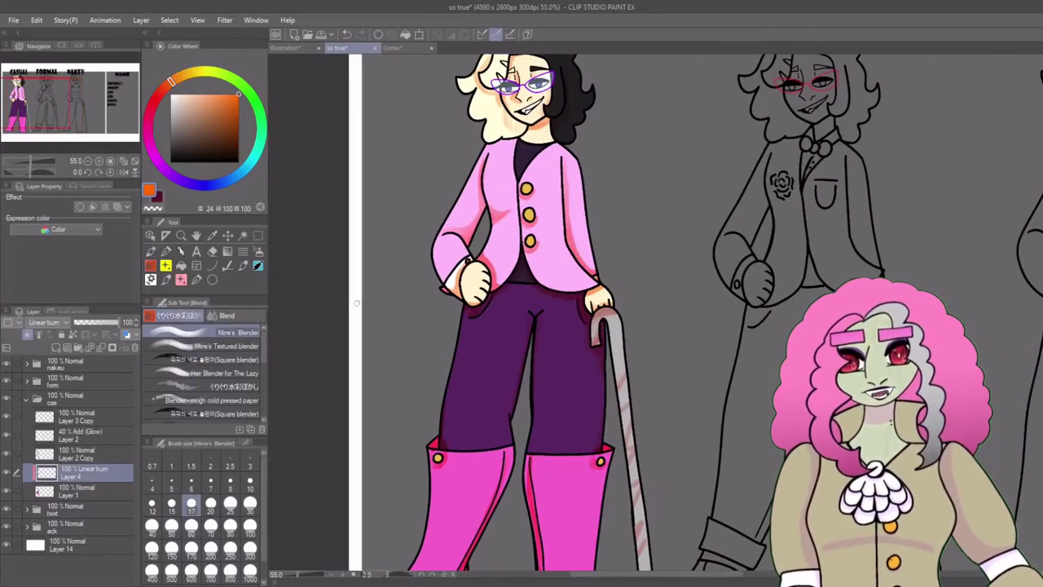
pyautogui.moveTo(494, 262); pyautogui.dragTo(487, 341)
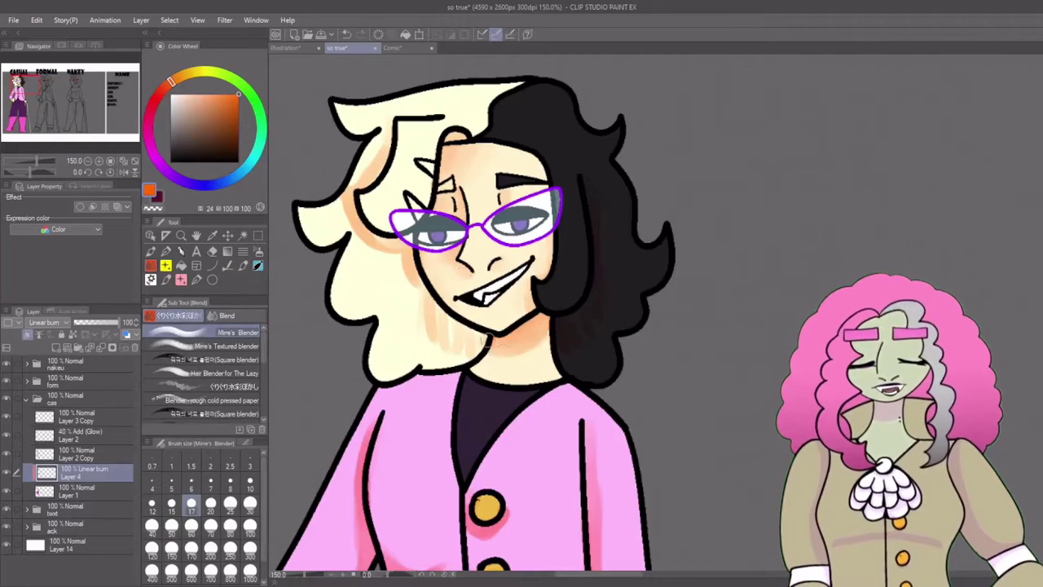
pyautogui.moveTo(363, 178); pyautogui.dragTo(372, 236)
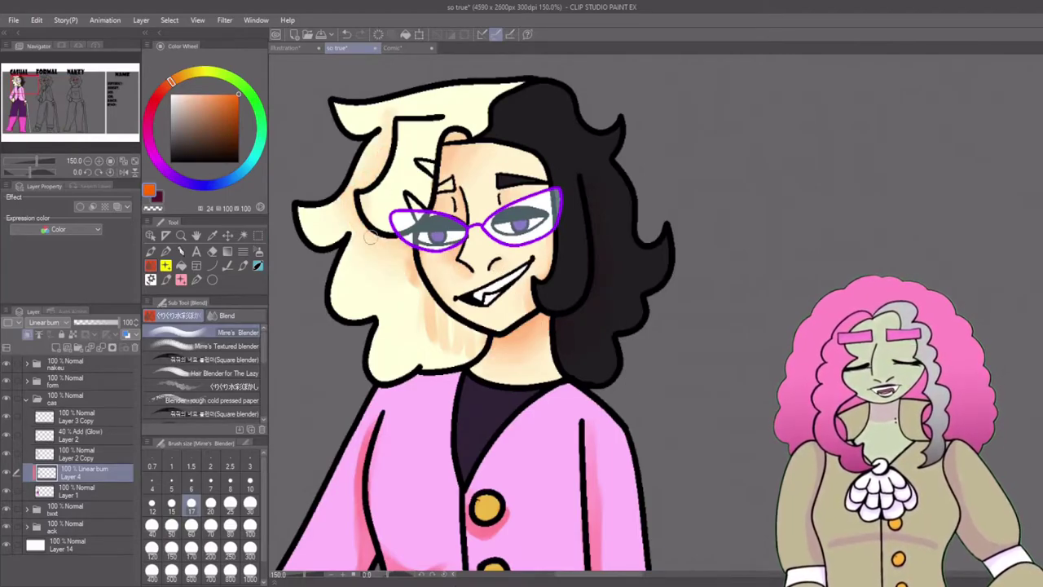
pyautogui.scroll(-5, 476, 275)
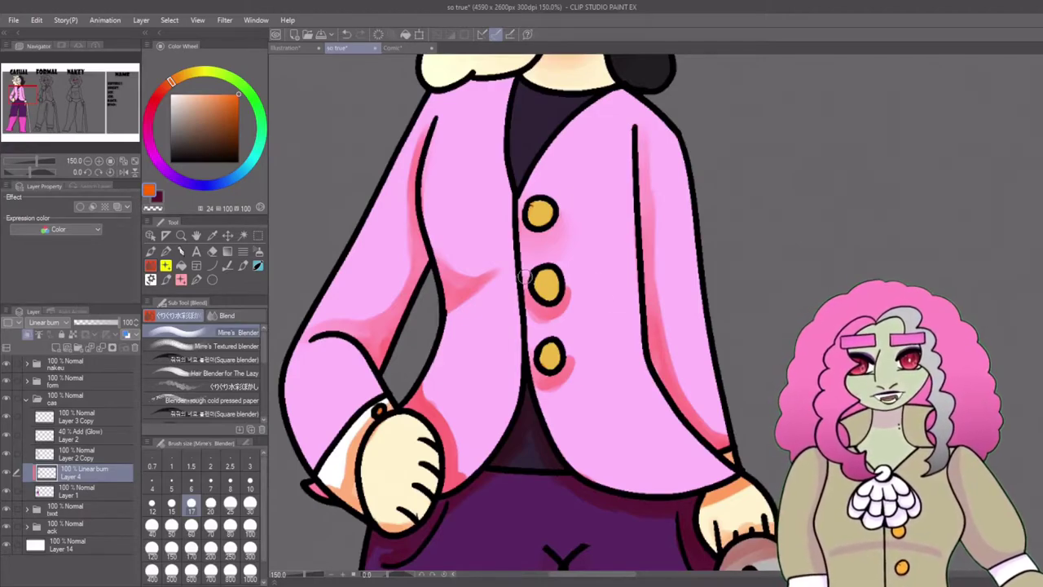
# - Blend the jacket shadows around the buttons, along both sleeves and across the waist fold
pyautogui.moveTo(522, 278)
pyautogui.mouseDown()
pyautogui.moveTo(567, 285)
pyautogui.moveTo(528, 381)
pyautogui.moveTo(572, 401)
pyautogui.mouseUp()
pyautogui.moveTo(652, 172); pyautogui.dragTo(705, 424)
pyautogui.moveTo(688, 318); pyautogui.dragTo(721, 444)
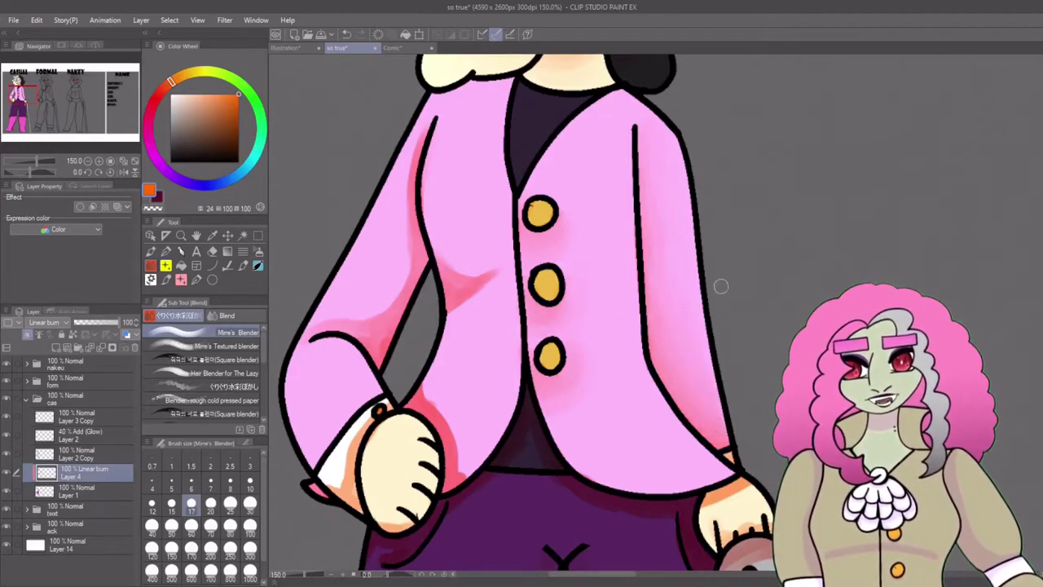
pyautogui.moveTo(446, 306); pyautogui.dragTo(494, 267)
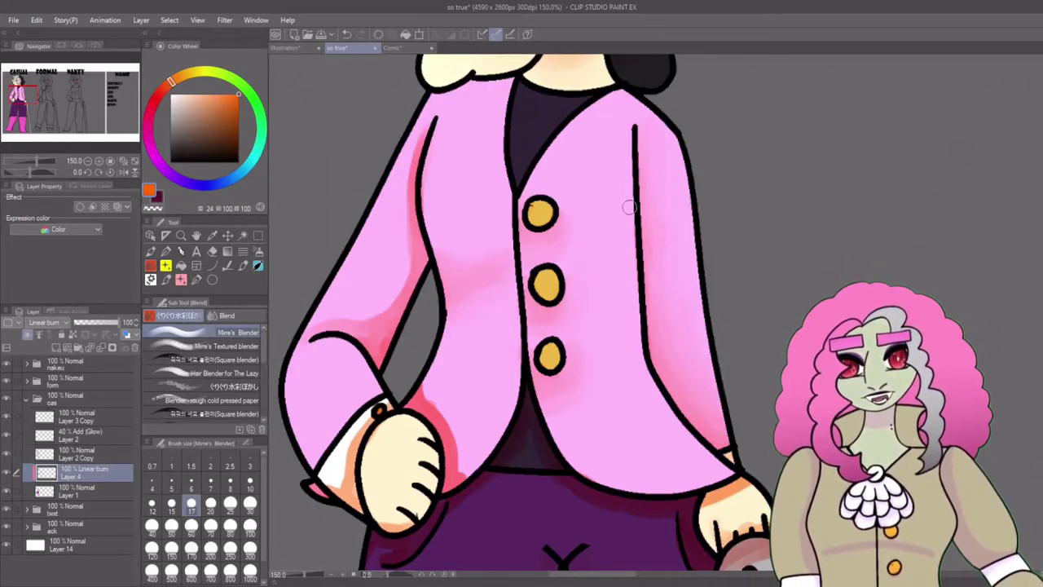
pyautogui.moveTo(411, 186)
pyautogui.mouseDown()
pyautogui.moveTo(403, 242)
pyautogui.moveTo(346, 307)
pyautogui.mouseUp()
pyautogui.scroll(-5, 371, 275)
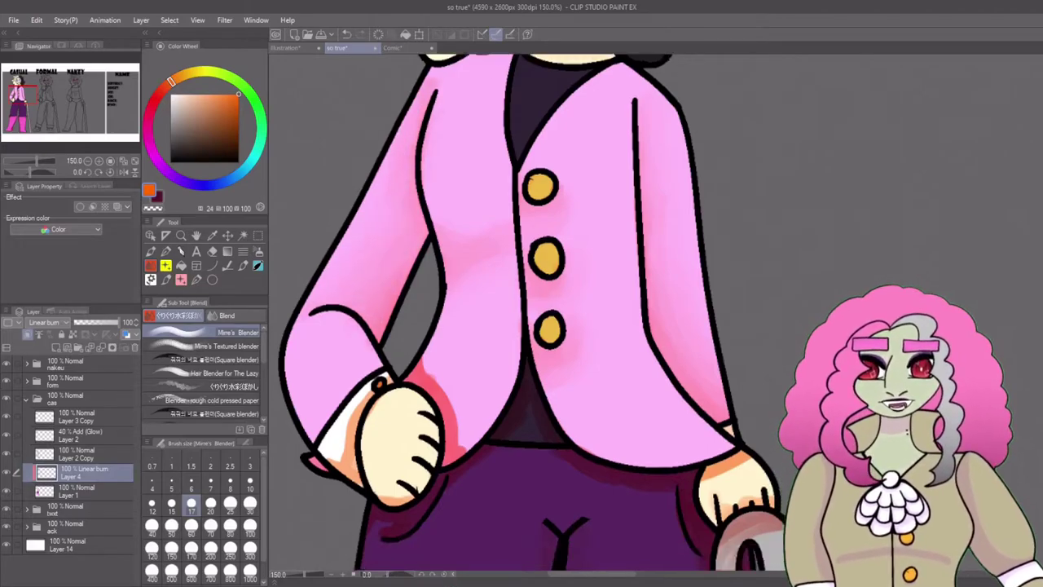
# - Blend the shadows on the lower jacket, cuffs, hands, cane handle and trousers of the casual figure
pyautogui.moveTo(456, 293); pyautogui.dragTo(473, 186)
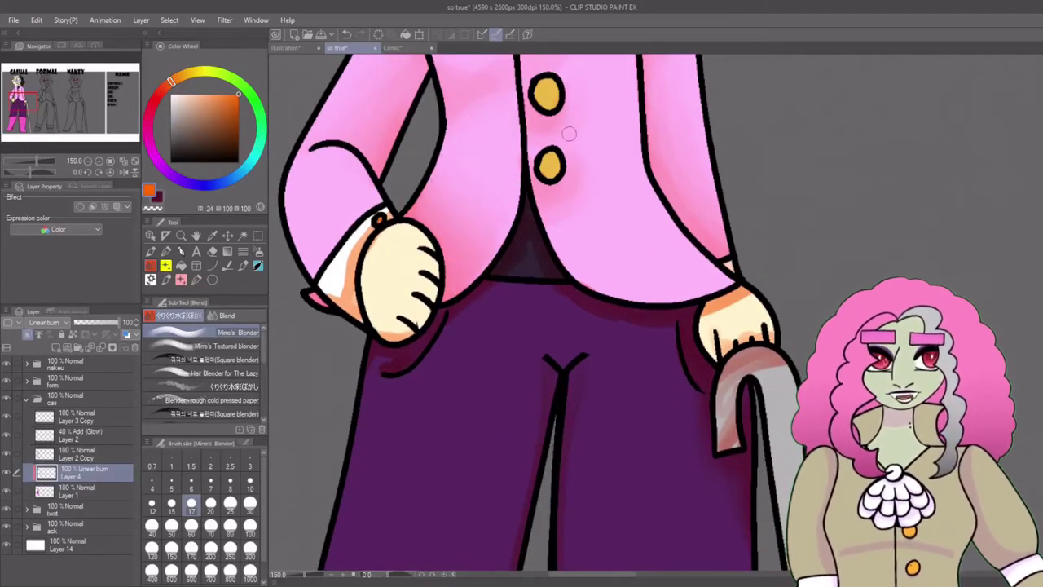
pyautogui.moveTo(384, 209); pyautogui.dragTo(334, 287)
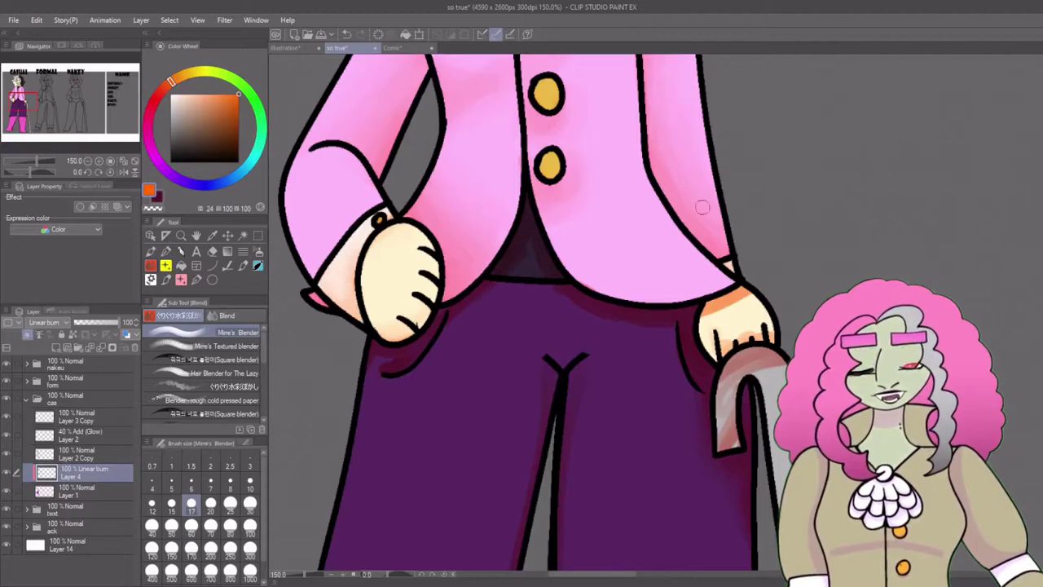
pyautogui.scroll(-2, 701, 207)
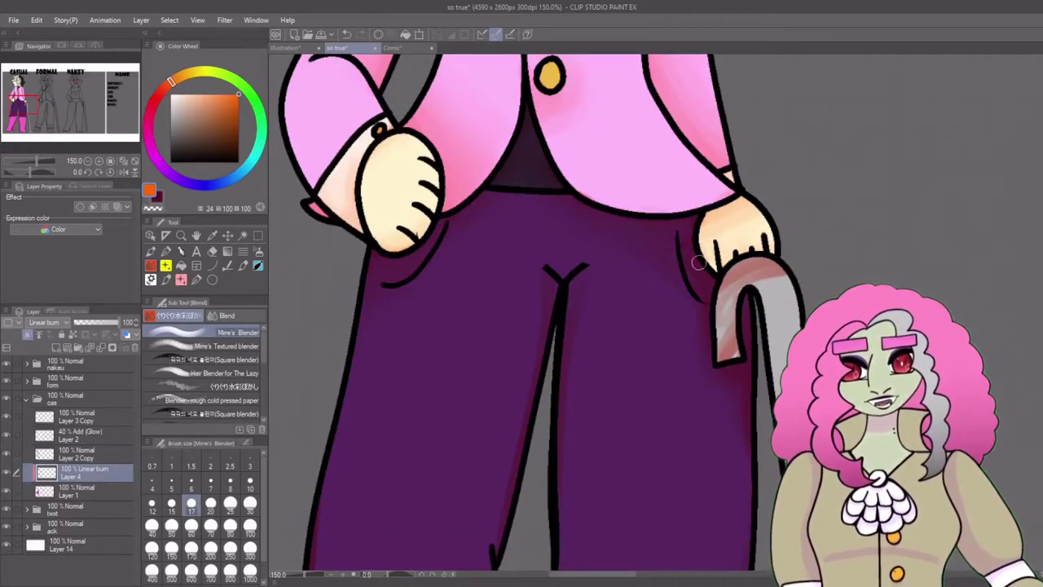
pyautogui.scroll(-3, 699, 262)
pyautogui.scroll(-1, 483, 399)
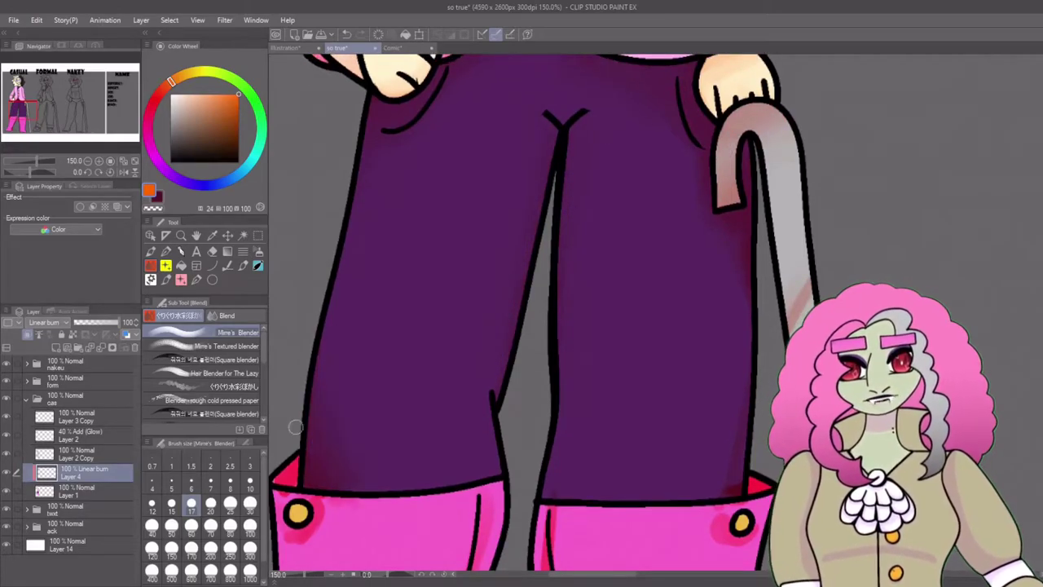
# - Blend the shadows around the buttons and along the seams of both boots
pyautogui.scroll(-3, 295, 427)
pyautogui.scroll(-3, 736, 100)
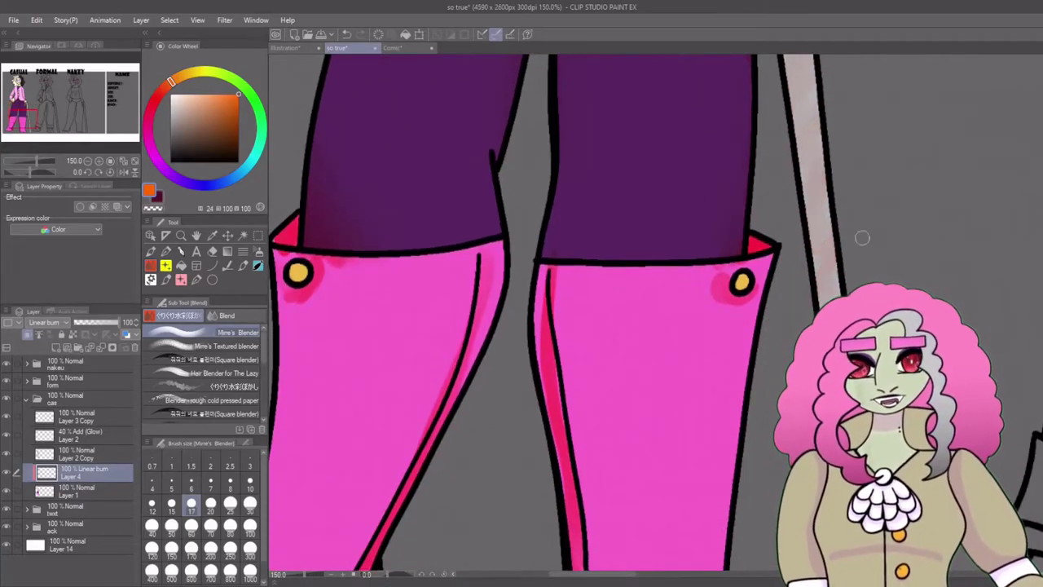
pyautogui.hscroll(-2, 560, 233)
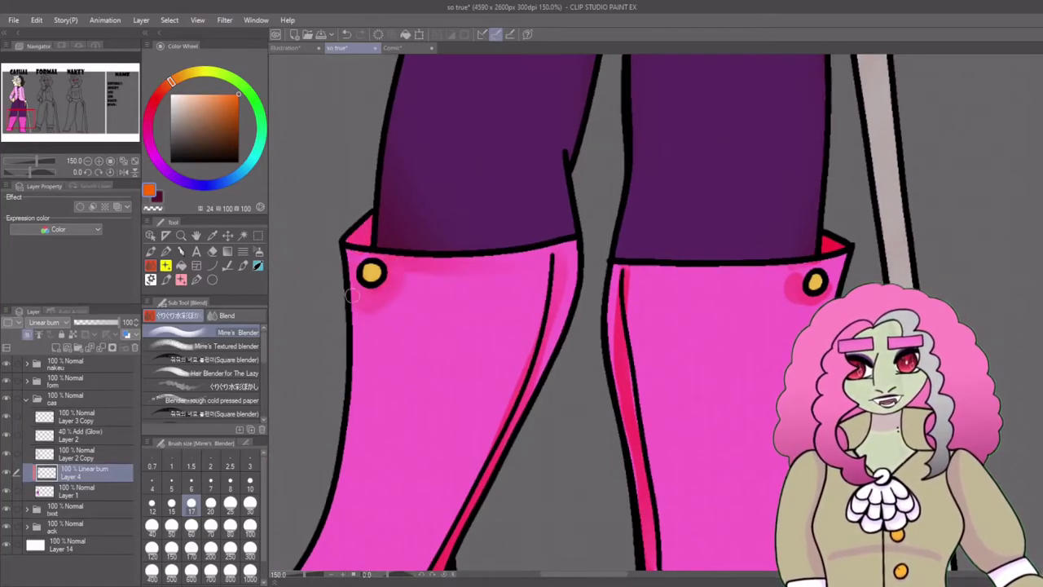
pyautogui.scroll(-3, 562, 312)
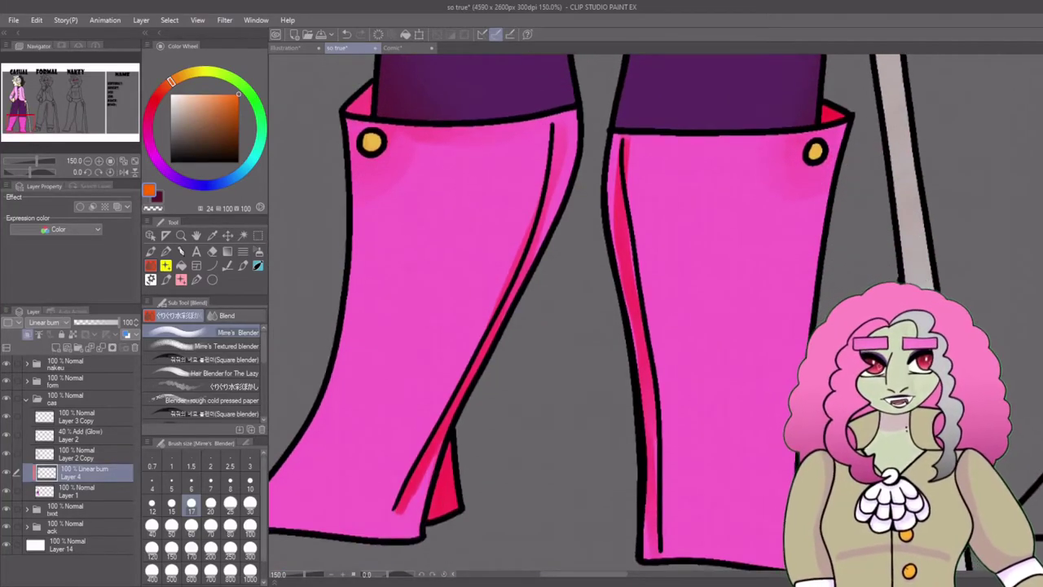
pyautogui.moveTo(503, 289); pyautogui.dragTo(401, 538)
pyautogui.moveTo(621, 145); pyautogui.dragTo(654, 525)
pyautogui.scroll(-6, 570, 326)
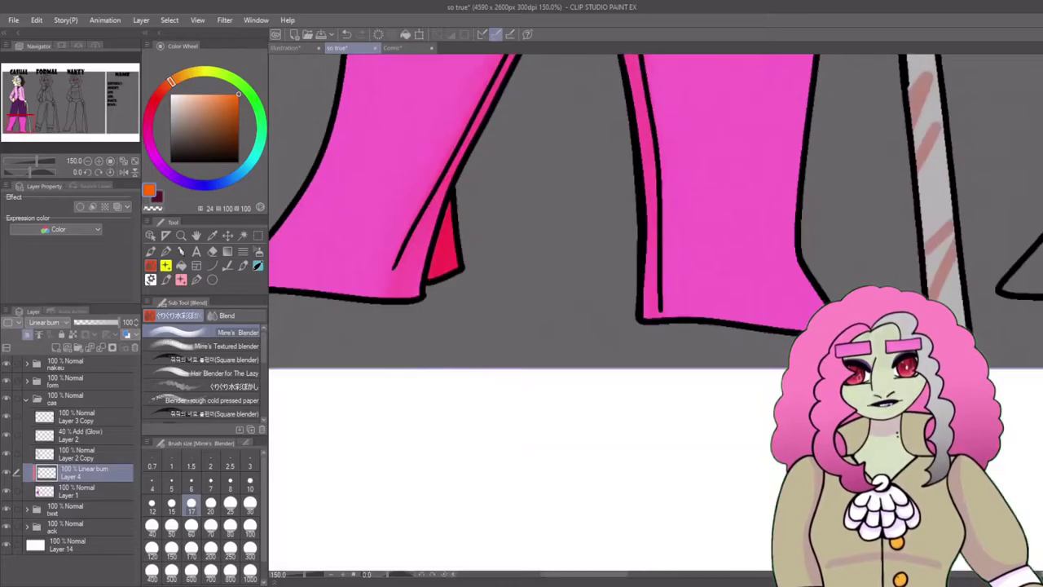
# - Blend the diagonal shading strokes along the lower shaft of the casual figure's cane
pyautogui.hscroll(10, 493, 302)
pyautogui.moveTo(494, 302); pyautogui.dragTo(542, 489)
pyautogui.scroll(-5, 541, 488)
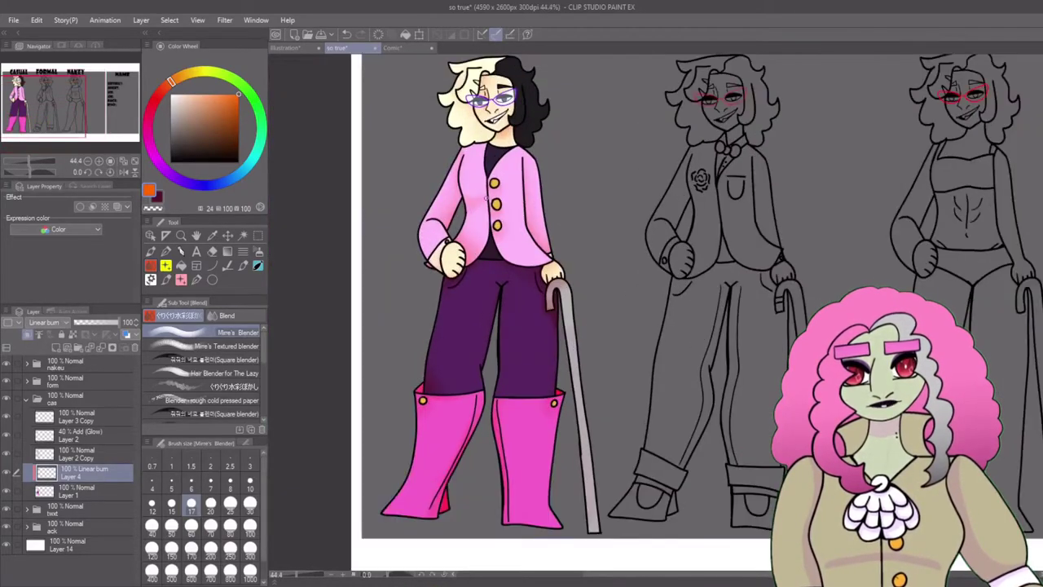
# - Duplicate the Linear burn shading layer twice, choose a saturated pink, and lower the shading layers' opacity, with the lower two at 20%
pyautogui.hotkey('ctrl', 'c')
pyautogui.hotkey('ctrl', 'v')
pyautogui.hotkey('ctrl', 'v')
pyautogui.moveTo(219, 187); pyautogui.dragTo(147, 128)
pyautogui.click(81, 472)
pyautogui.moveTo(122, 323); pyautogui.dragTo(134, 325)
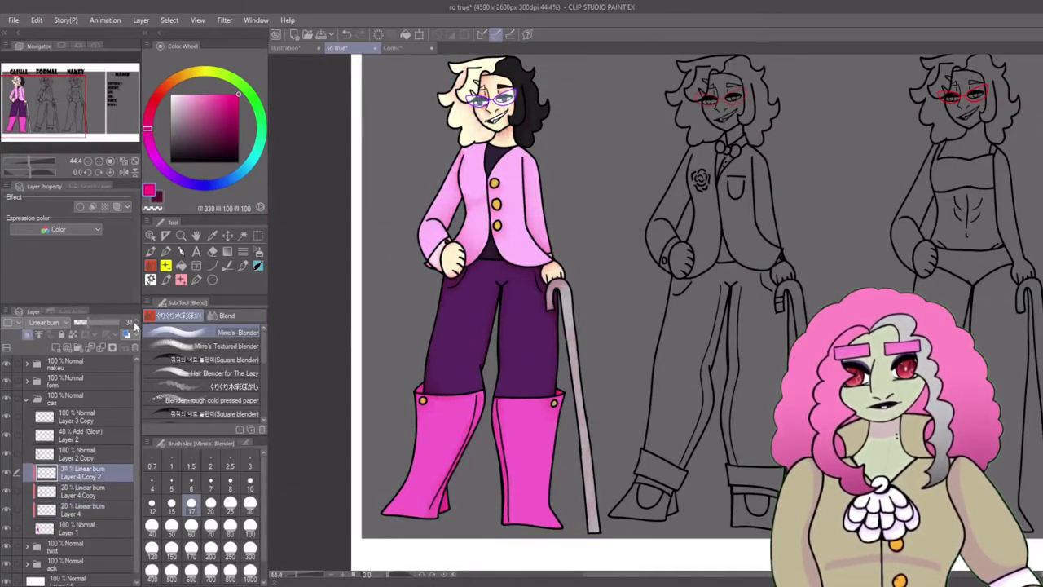
# - Add a new color layer in the form folder and paste copies of the casual figure's glasses frame and lens glow layers there
pyautogui.click(26, 380)
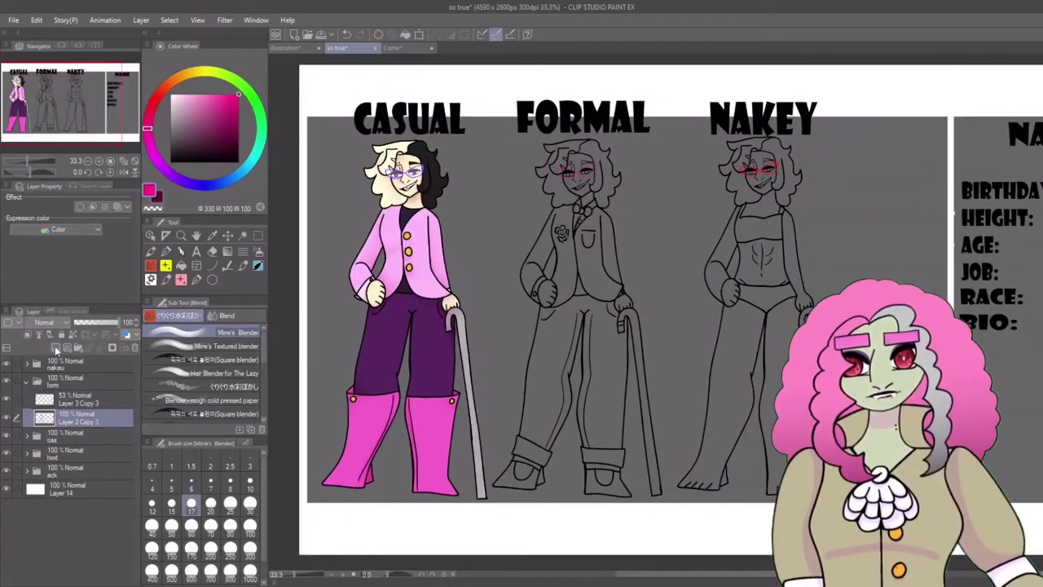
pyautogui.click(73, 472)
pyautogui.keyDown('shift'); pyautogui.click(73, 488); pyautogui.keyUp('shift')
pyautogui.hotkey('ctrl', 'c')
pyautogui.hotkey('ctrl', 'v')
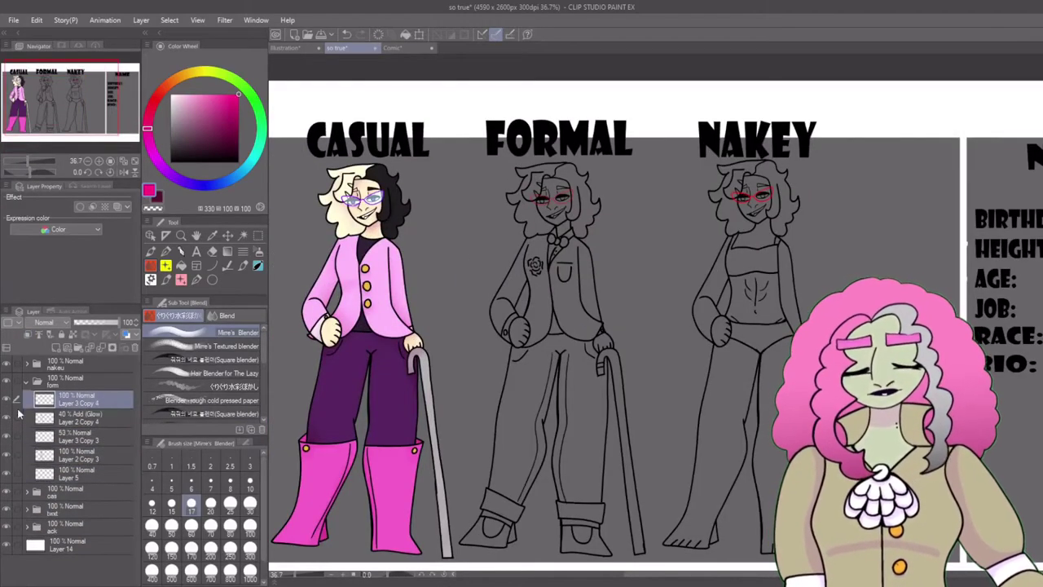
# - Move the copied purple glasses and lenses onto the formal figure's face and remove its red sketch glasses layer
pyautogui.press('k')
pyautogui.scroll(8, 554, 199)
pyautogui.moveTo(444, 326); pyautogui.dragTo(532, 328)
pyautogui.scroll(-8, 531, 328)
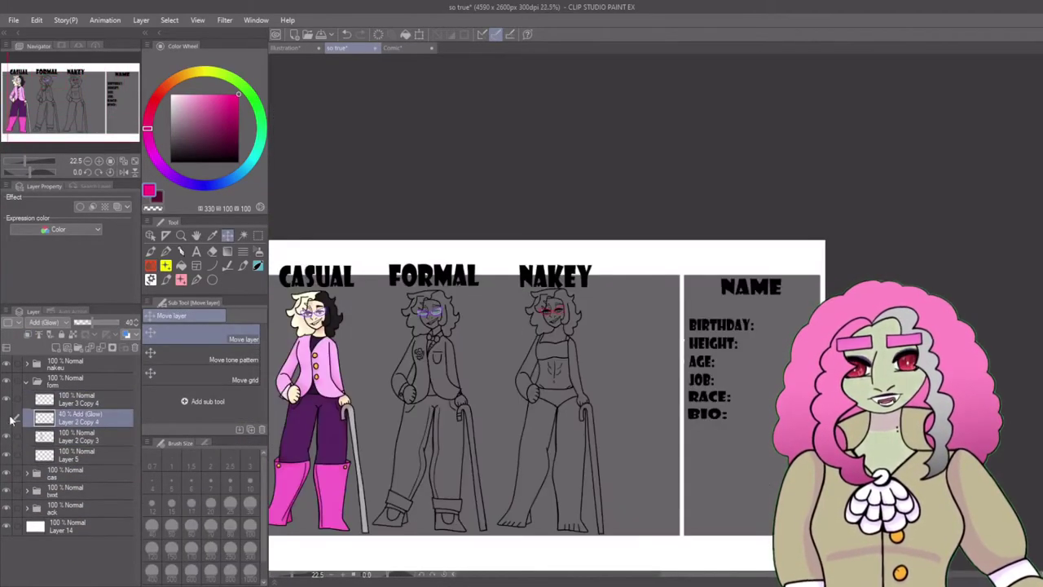
# - Paste the casual flat colors as a color reference, hide the formal glasses, and fill the formal figure's hair cream and black and face pale cream
pyautogui.scroll(3, 559, 311)
pyautogui.hotkey('ctrl', 'v')
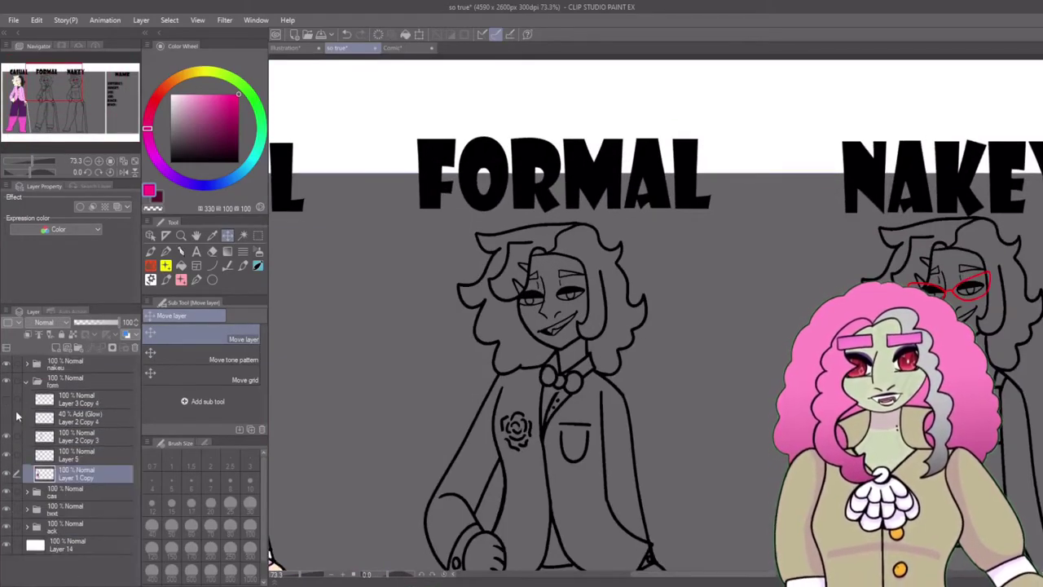
pyautogui.scroll(-2, 559, 310)
pyautogui.press('g')
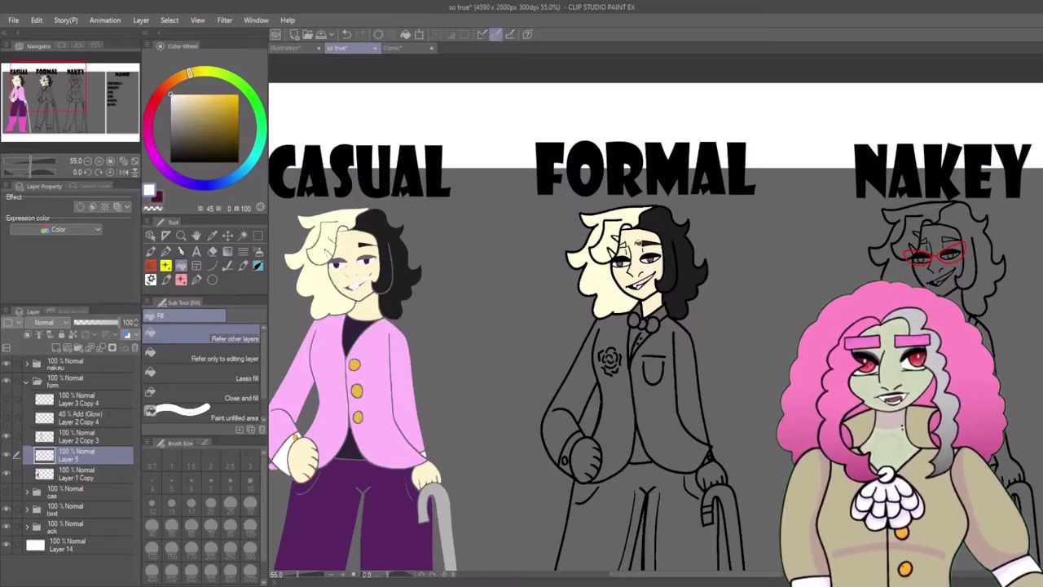
# - Delete the pasted reference layer and fill the formal figure's jacket magenta and shirt collar white
pyautogui.scroll(-5, 655, 313)
pyautogui.scroll(5, 652, 312)
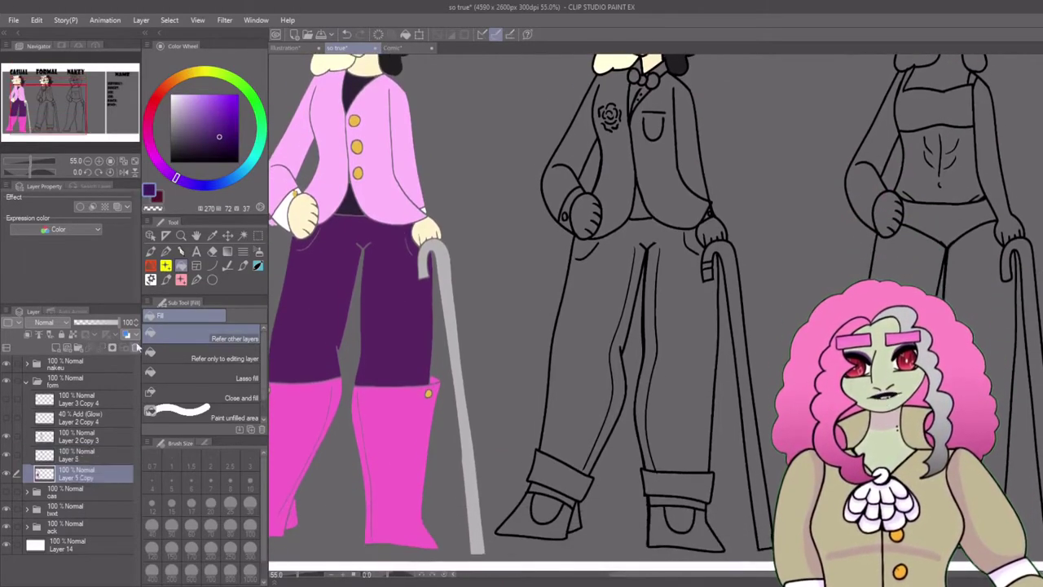
pyautogui.click(563, 269)
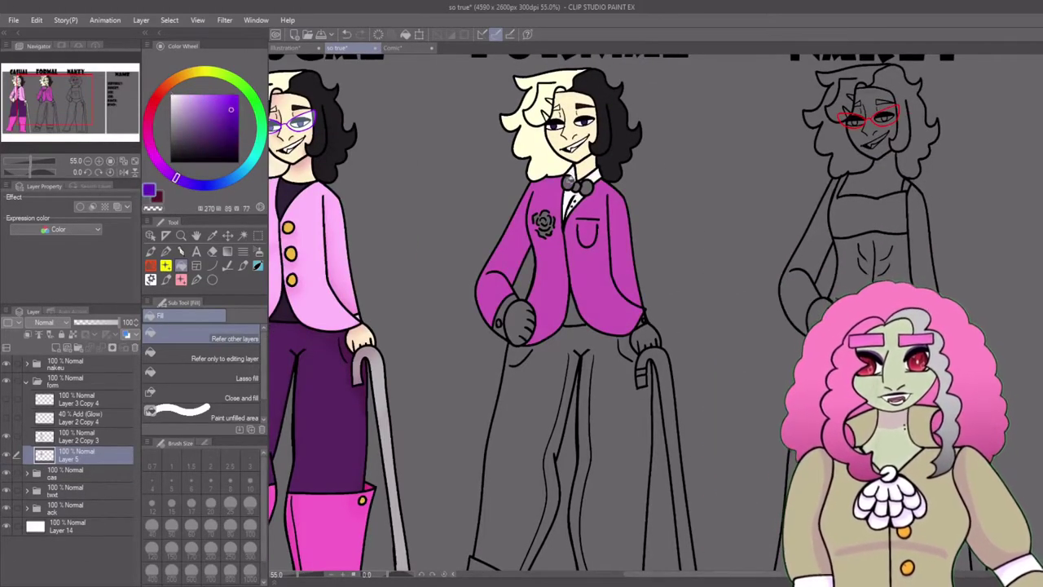
# - Fill the formal figure's bow tie purple and color the rose on the jacket dark blue with the SAI pen
pyautogui.scroll(4, 601, 143)
pyautogui.click(225, 186)
pyautogui.press('p')
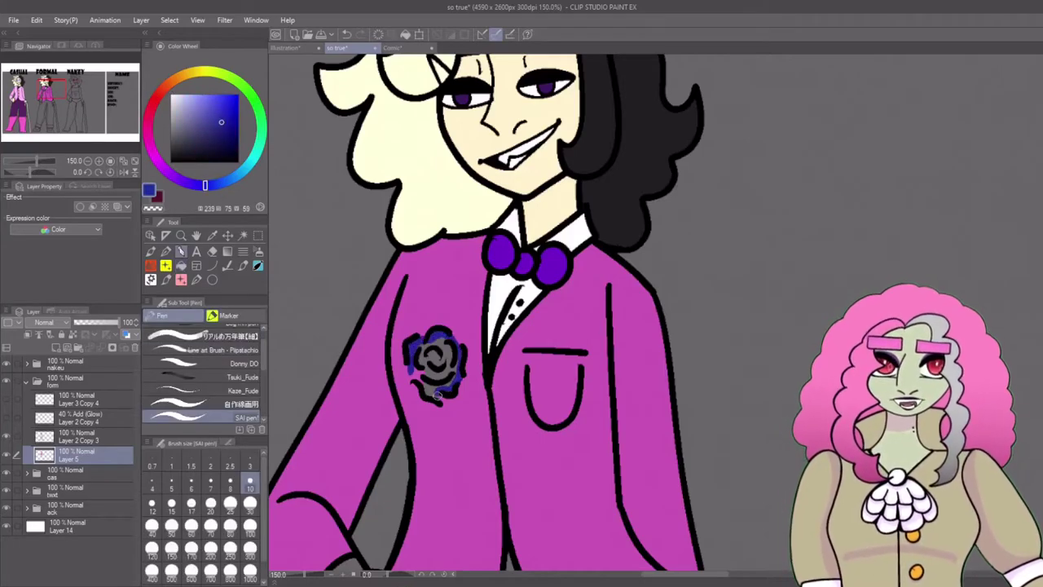
pyautogui.scroll(-4, 430, 330)
# - Fill the formal figure's cane black with a white band, the hands pale cream, and the cuffs and lower shirt white
pyautogui.press('g')
pyautogui.click(586, 342)
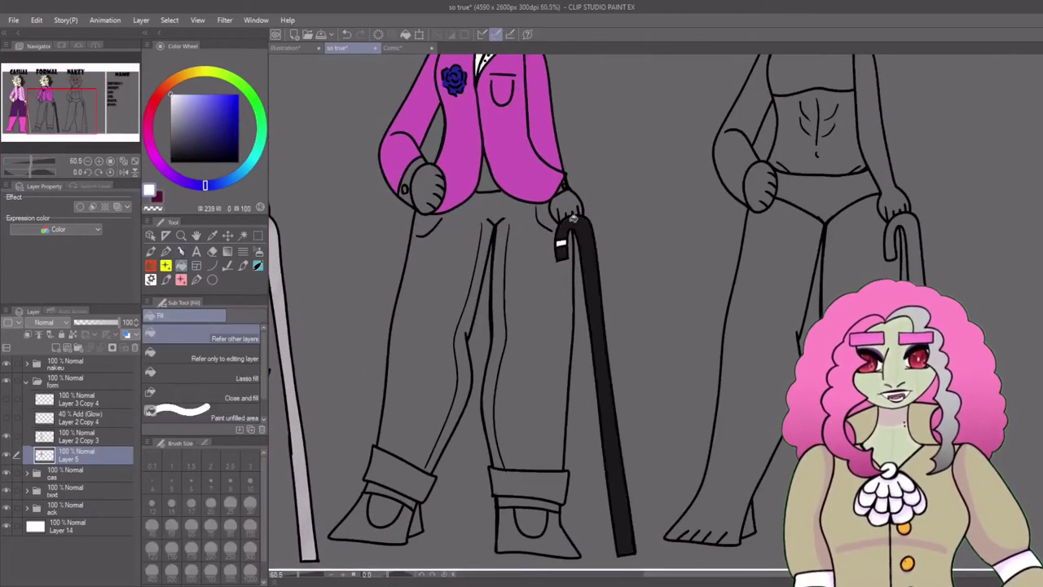
pyautogui.moveTo(565, 179); pyautogui.dragTo(546, 237)
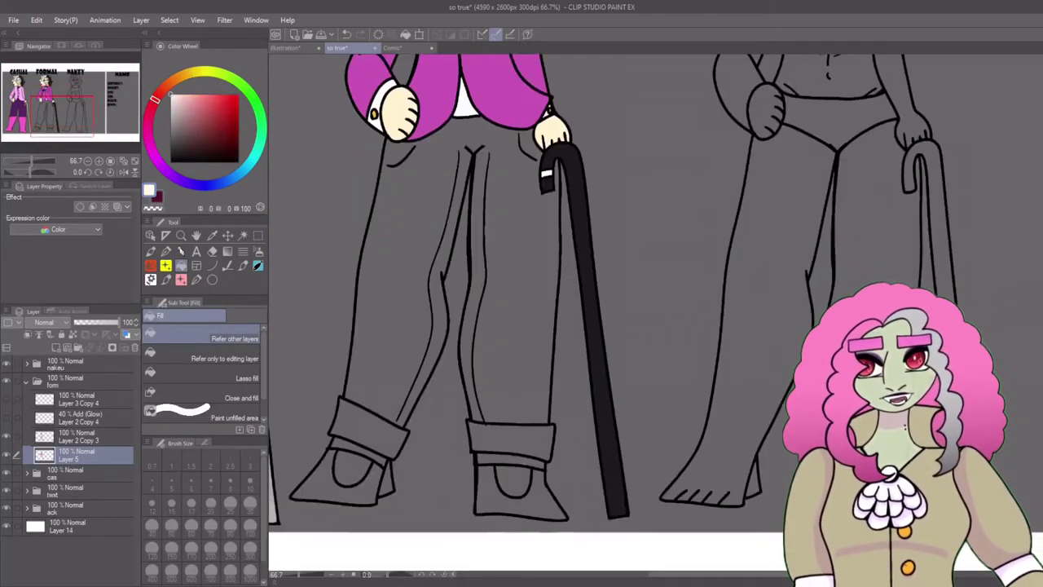
# - Fill the formal figure's trousers and both turned-up cuffs with dark magenta-purple
pyautogui.click(203, 142)
pyautogui.scroll(1, 571, 244)
pyautogui.click(570, 244)
pyautogui.click(165, 171)
pyautogui.click(215, 129)
pyautogui.click(571, 245)
pyautogui.click(489, 428)
pyautogui.click(636, 440)
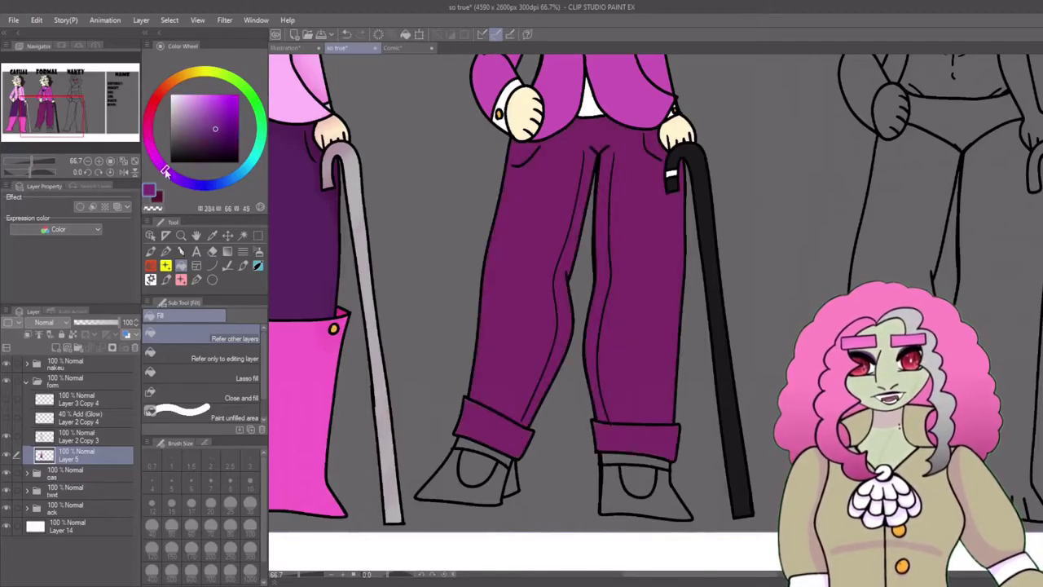
# - Fill the formal figure's shoes muted purple and the openings over the feet white
pyautogui.click(482, 469)
pyautogui.click(640, 480)
pyautogui.hotkey('ctrl', 'z')
pyautogui.moveTo(570, 204); pyautogui.dragTo(575, 460)
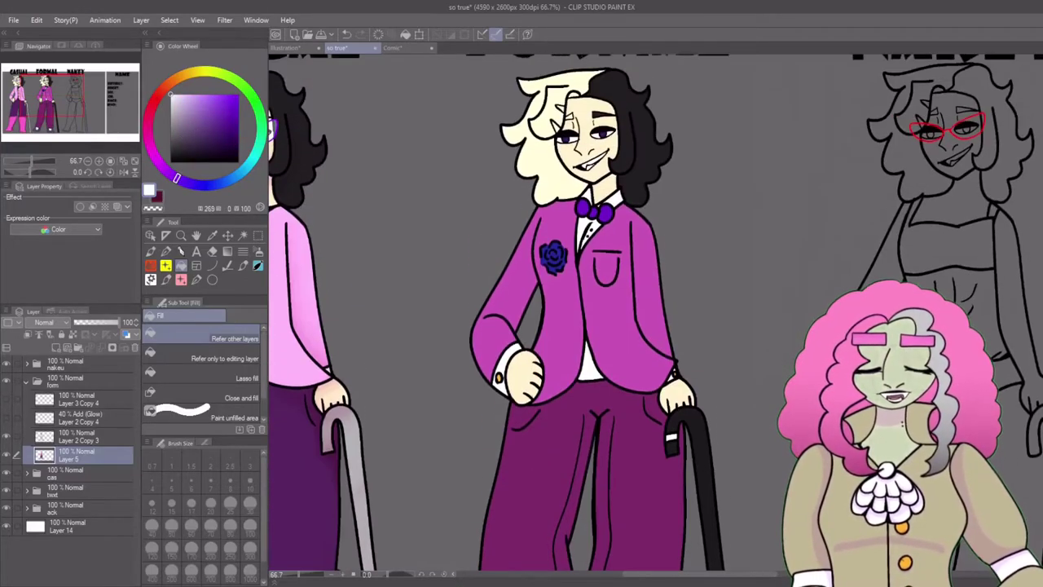
# - Add a clipped Linear burn layer and shade the formal figure's hair, face and neck orange with the Transparent watercolor brush at size 15
pyautogui.hotkey('ctrl', 'shift', 'n')
pyautogui.press('b')
pyautogui.scroll(2, 482, 370)
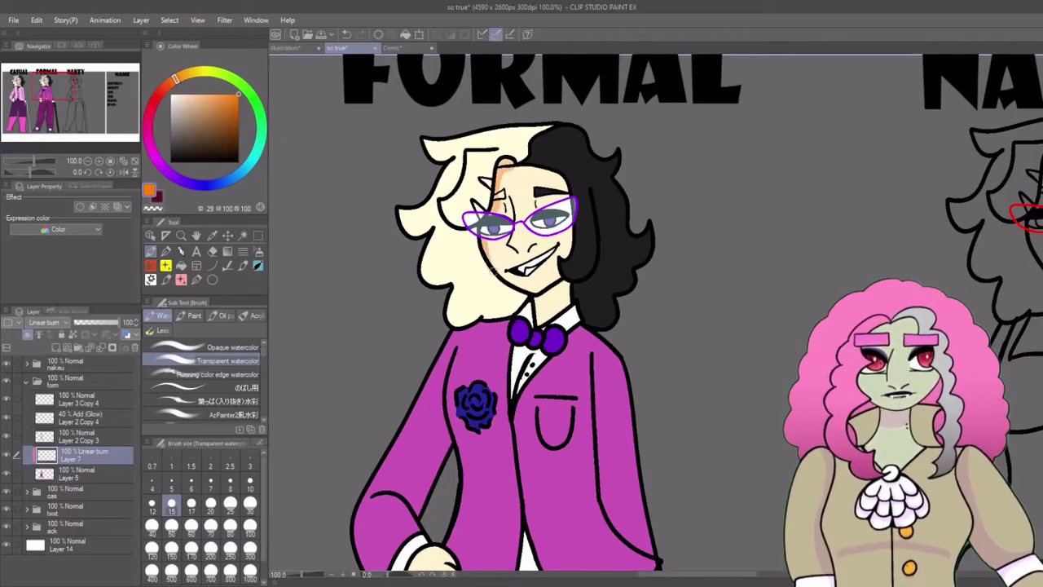
pyautogui.moveTo(536, 284); pyautogui.dragTo(566, 308)
pyautogui.moveTo(489, 203); pyautogui.dragTo(456, 244)
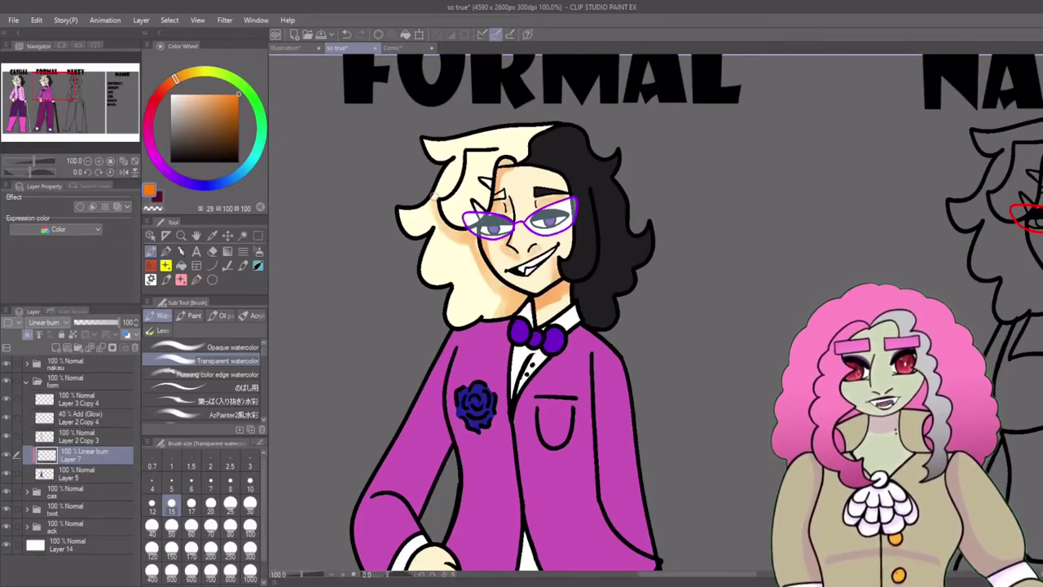
# - Paint orange shadows on the formal figure's black hair, bow tie, jacket, cuffs and hands, and around the rose and pocket
pyautogui.moveTo(578, 325); pyautogui.dragTo(580, 134)
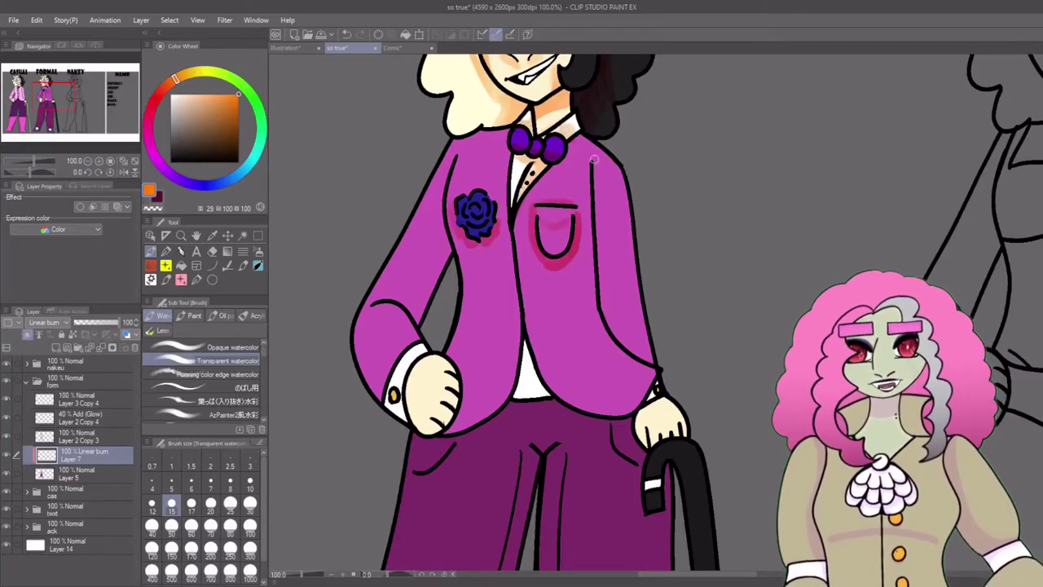
pyautogui.moveTo(594, 160)
pyautogui.mouseDown()
pyautogui.moveTo(627, 342)
pyautogui.moveTo(570, 411)
pyautogui.moveTo(456, 391)
pyautogui.moveTo(399, 310)
pyautogui.moveTo(422, 277)
pyautogui.mouseUp()
pyautogui.moveTo(707, 397); pyautogui.dragTo(707, 104)
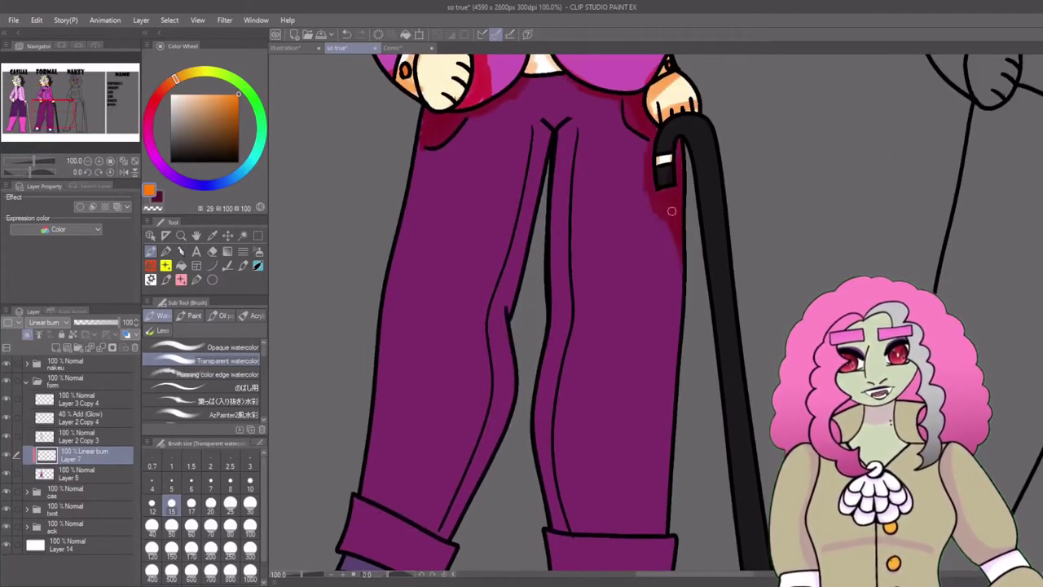
# - Paint orange shadows along the formal figure's inner trouser legs, above and below the cuffs, and on the shoes
pyautogui.moveTo(529, 244); pyautogui.dragTo(507, 391)
pyautogui.moveTo(512, 351); pyautogui.dragTo(447, 533)
pyautogui.moveTo(489, 488); pyautogui.dragTo(489, 326)
pyautogui.moveTo(664, 367); pyautogui.dragTo(570, 363)
pyautogui.moveTo(350, 403)
pyautogui.mouseDown()
pyautogui.moveTo(416, 427)
pyautogui.moveTo(430, 480)
pyautogui.mouseUp()
pyautogui.moveTo(637, 450)
pyautogui.mouseDown()
pyautogui.moveTo(576, 445)
pyautogui.moveTo(644, 480)
pyautogui.mouseUp()
# - Soften the shadows on the formal figure's light hair and face with Mime's Blender at size 17
pyautogui.scroll(10, 571, 326)
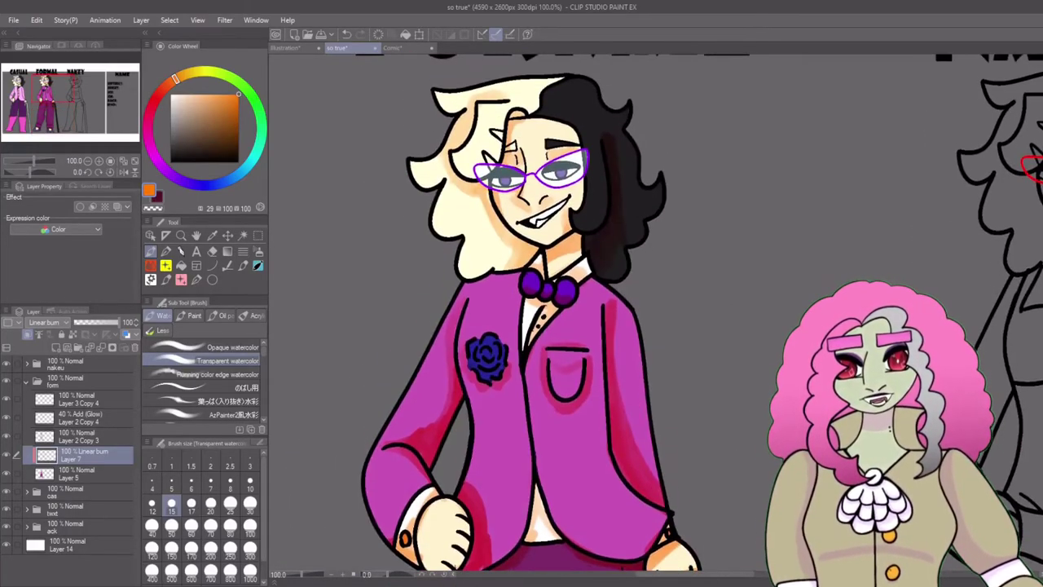
pyautogui.scroll(-10, 571, 326)
pyautogui.scroll(-1, 521, 325)
pyautogui.scroll(5, 718, 170)
pyautogui.click(181, 250)
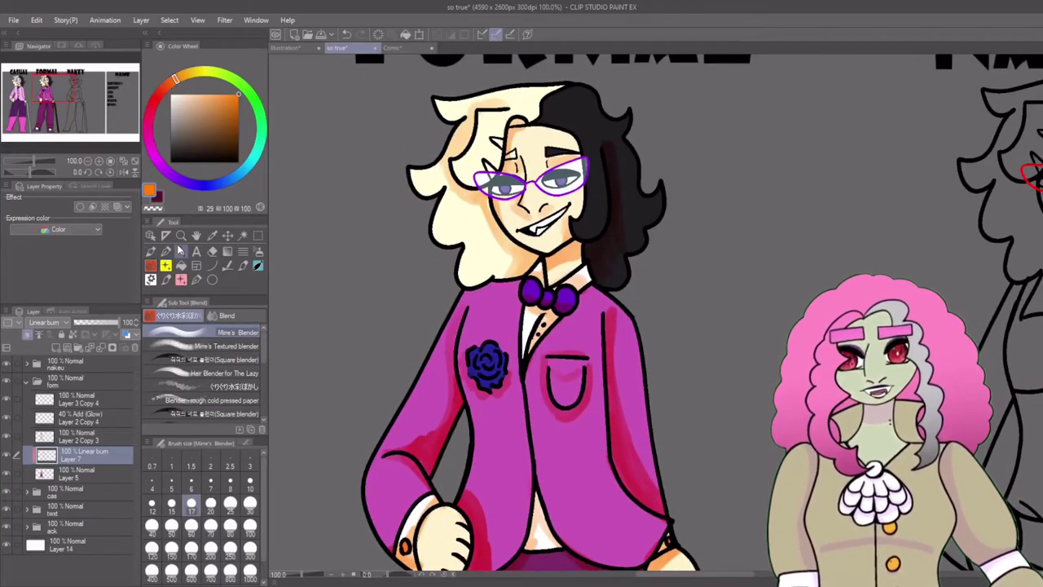
pyautogui.moveTo(481, 106)
pyautogui.mouseDown()
pyautogui.moveTo(463, 200)
pyautogui.moveTo(521, 273)
pyautogui.mouseUp()
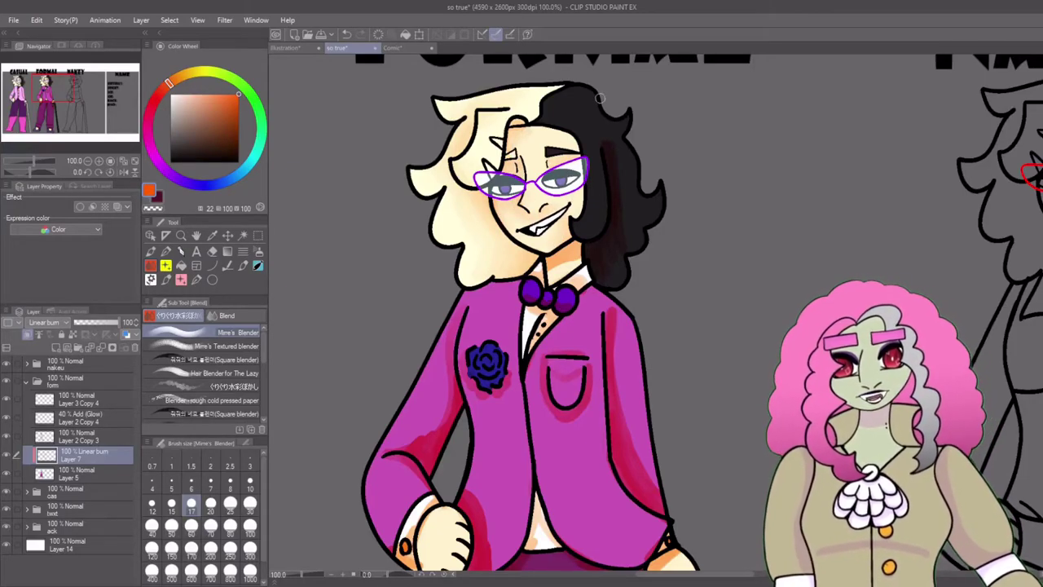
# - Blend the shadows on the formal jacket's sleeves, beneath the rose and around the pocket
pyautogui.scroll(-3, 1025, 241)
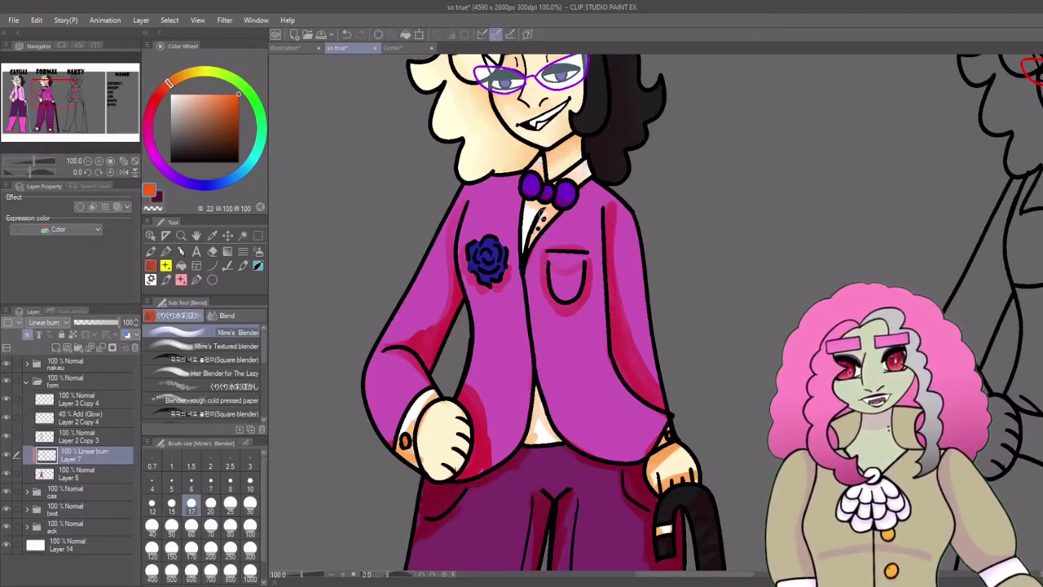
pyautogui.moveTo(480, 206)
pyautogui.mouseDown()
pyautogui.moveTo(424, 332)
pyautogui.moveTo(461, 266)
pyautogui.moveTo(404, 303)
pyautogui.mouseUp()
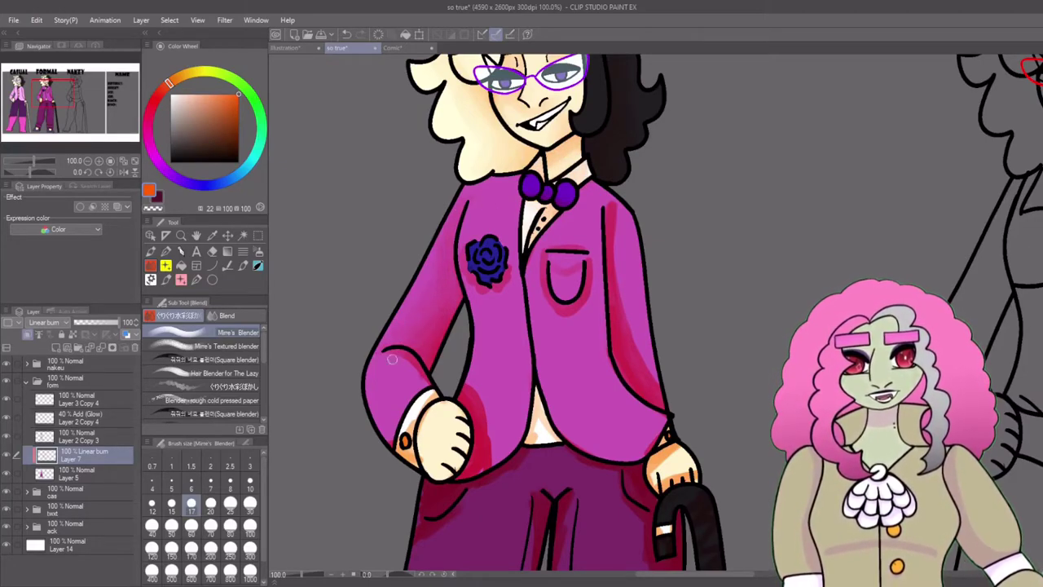
pyautogui.moveTo(392, 359); pyautogui.dragTo(388, 421)
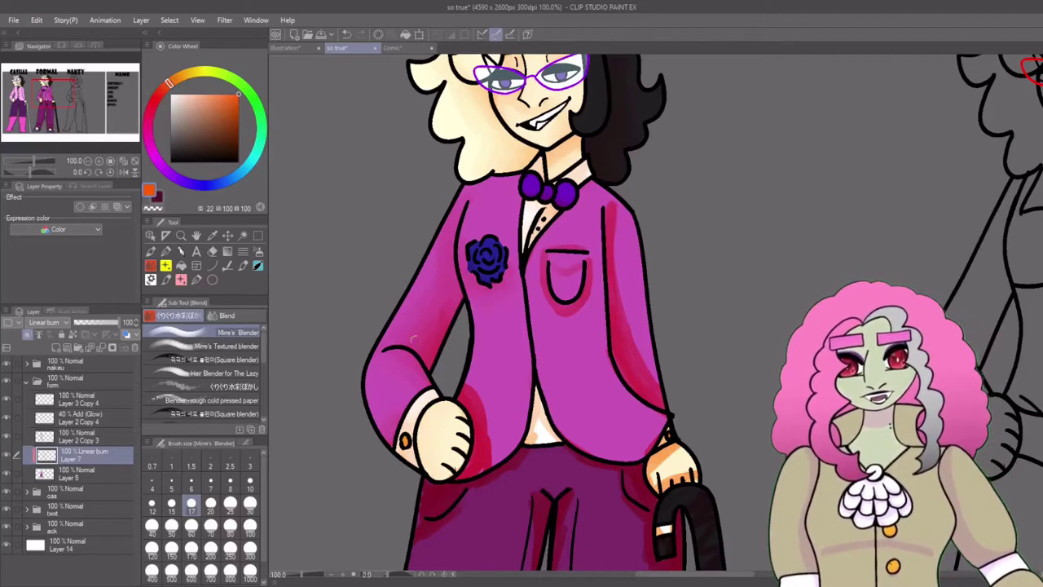
pyautogui.scroll(-1, 611, 204)
pyautogui.moveTo(611, 163)
pyautogui.mouseDown()
pyautogui.moveTo(609, 234)
pyautogui.moveTo(633, 307)
pyautogui.mouseUp()
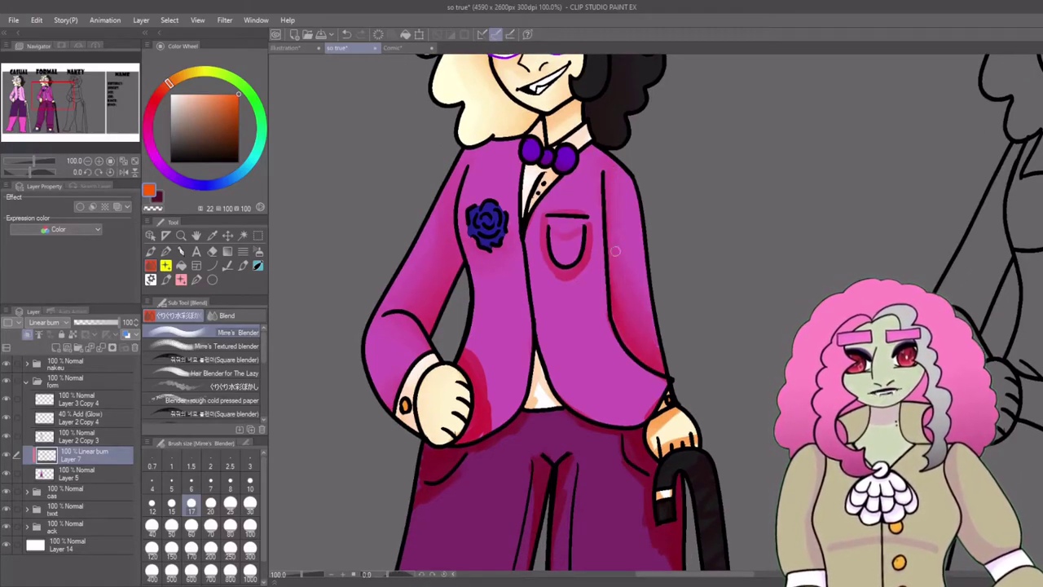
pyautogui.moveTo(595, 220); pyautogui.dragTo(545, 287)
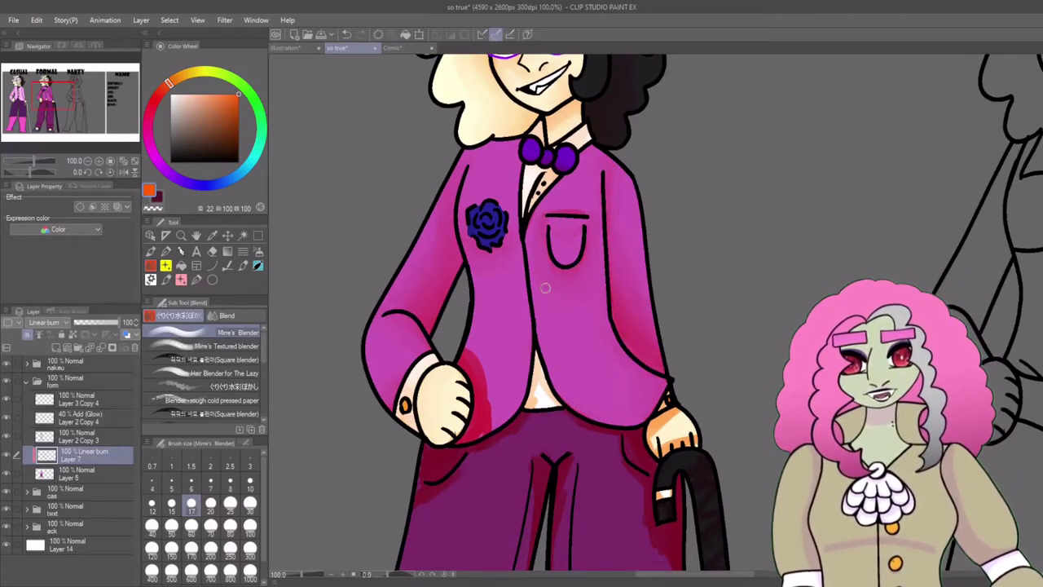
# - Blend the shadows on the formal jacket beside the fist and on the hand holding the cane
pyautogui.scroll(-4, 620, 261)
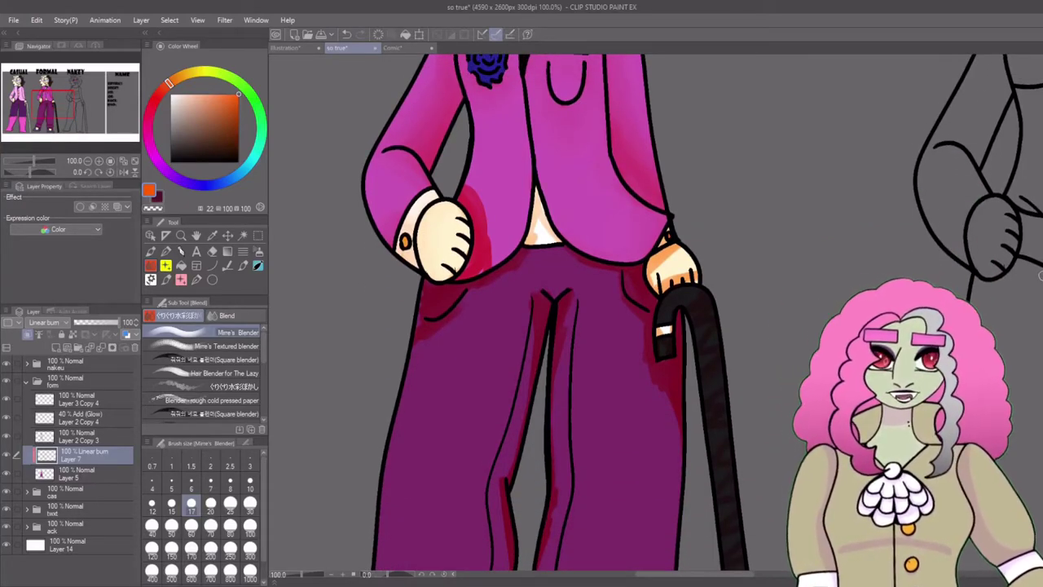
pyautogui.moveTo(476, 235)
pyautogui.mouseDown()
pyautogui.moveTo(477, 167)
pyautogui.moveTo(500, 193)
pyautogui.moveTo(477, 236)
pyautogui.mouseUp()
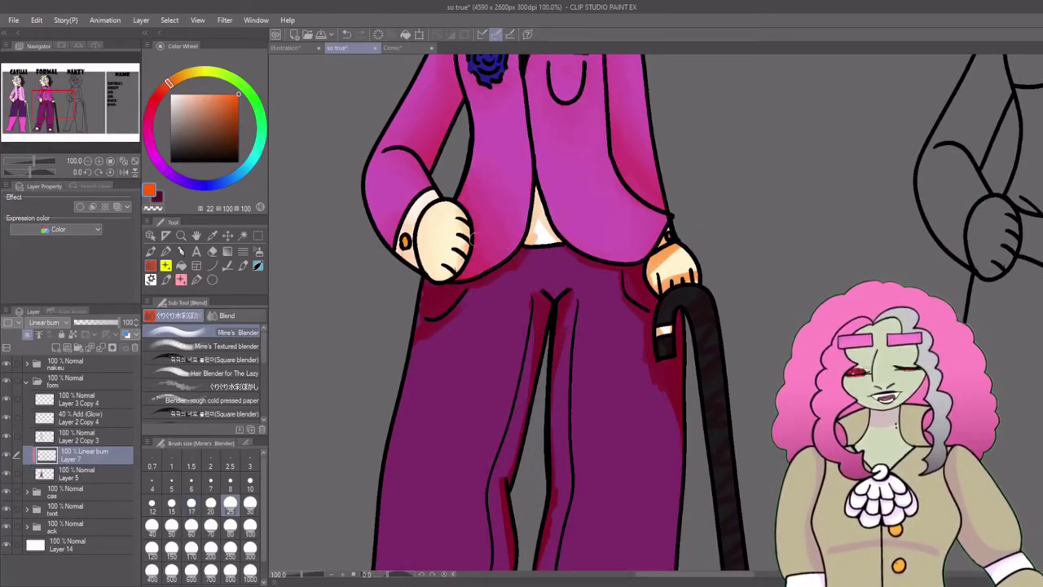
pyautogui.moveTo(662, 244); pyautogui.dragTo(659, 277)
pyautogui.scroll(-2, 1037, 285)
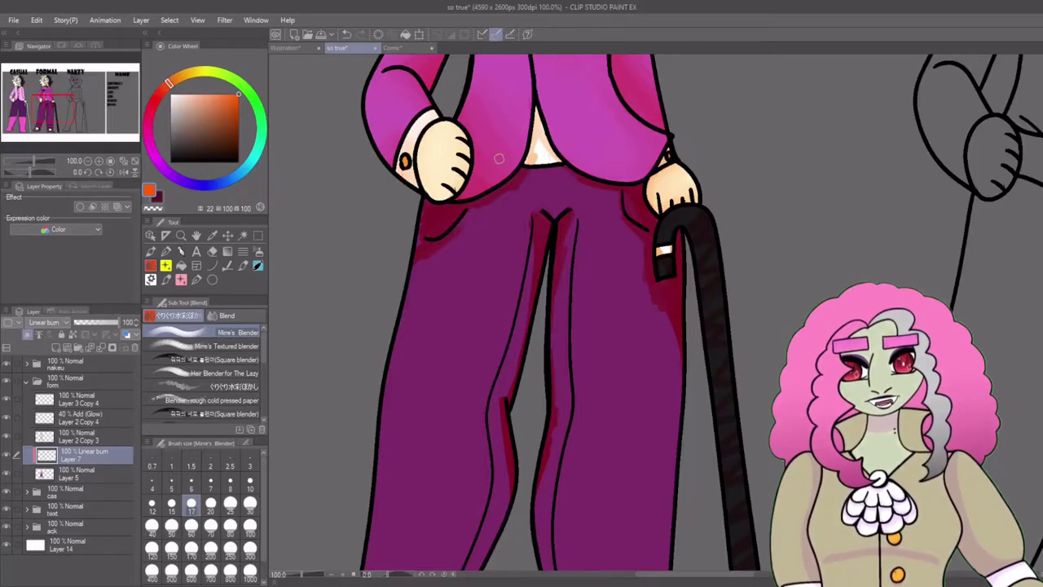
# - Blend the shadows at the formal trousers' waist and pockets and along both inner legs
pyautogui.moveTo(470, 216); pyautogui.dragTo(427, 237)
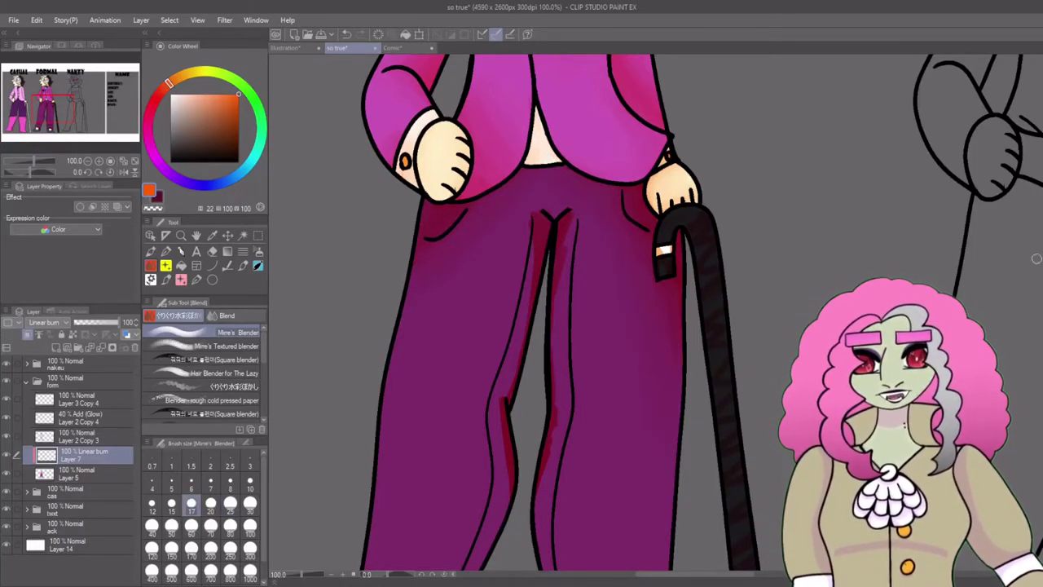
pyautogui.scroll(-3, 577, 226)
pyautogui.moveTo(511, 245); pyautogui.dragTo(505, 399)
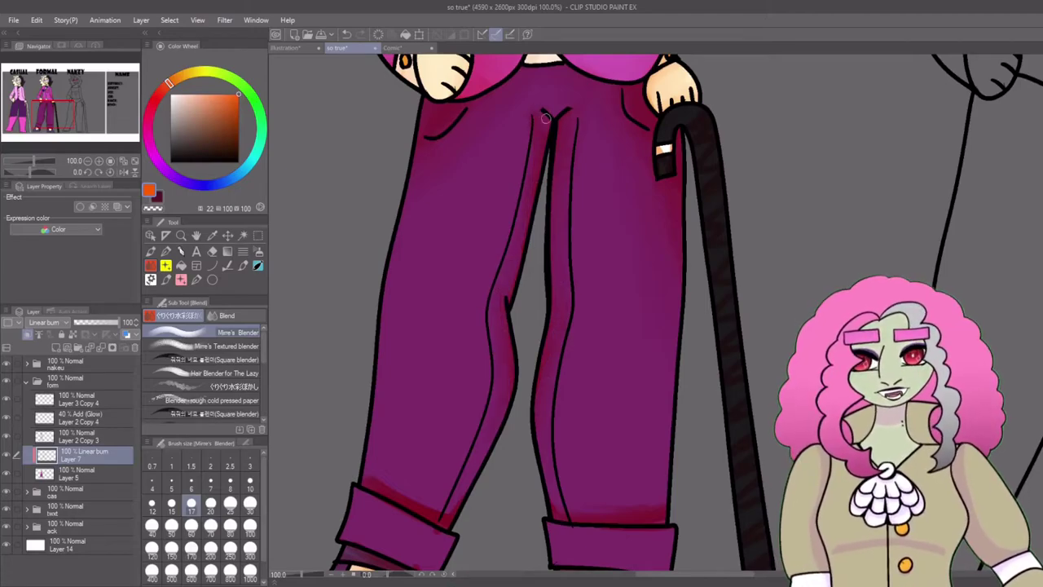
pyautogui.scroll(-4, 733, 310)
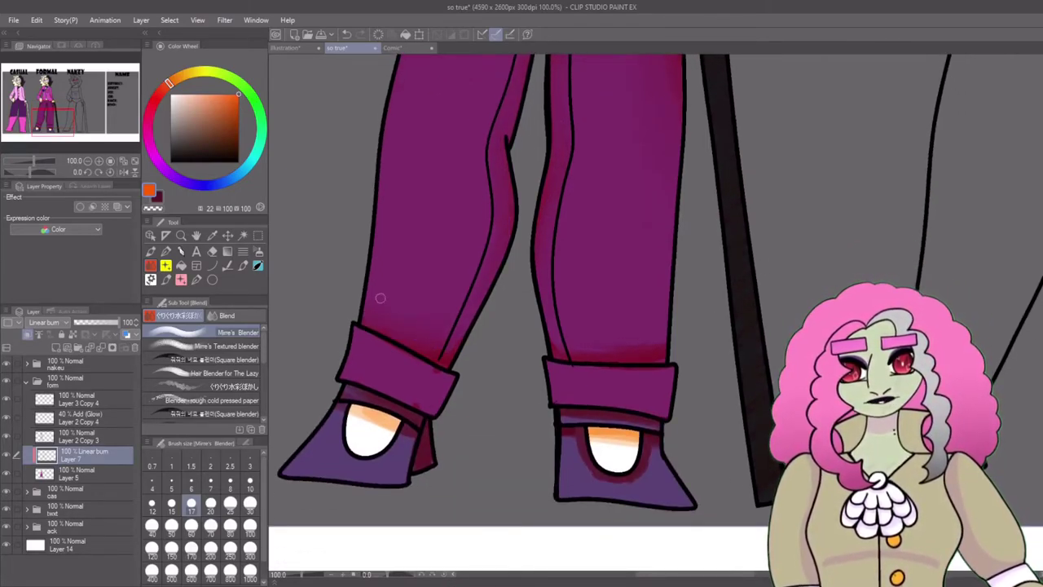
# - Blend the shadows around the formal trousers' cuffs, the shoes and the exposed feet
pyautogui.moveTo(329, 384); pyautogui.dragTo(398, 444)
pyautogui.hscroll(4, 399, 283)
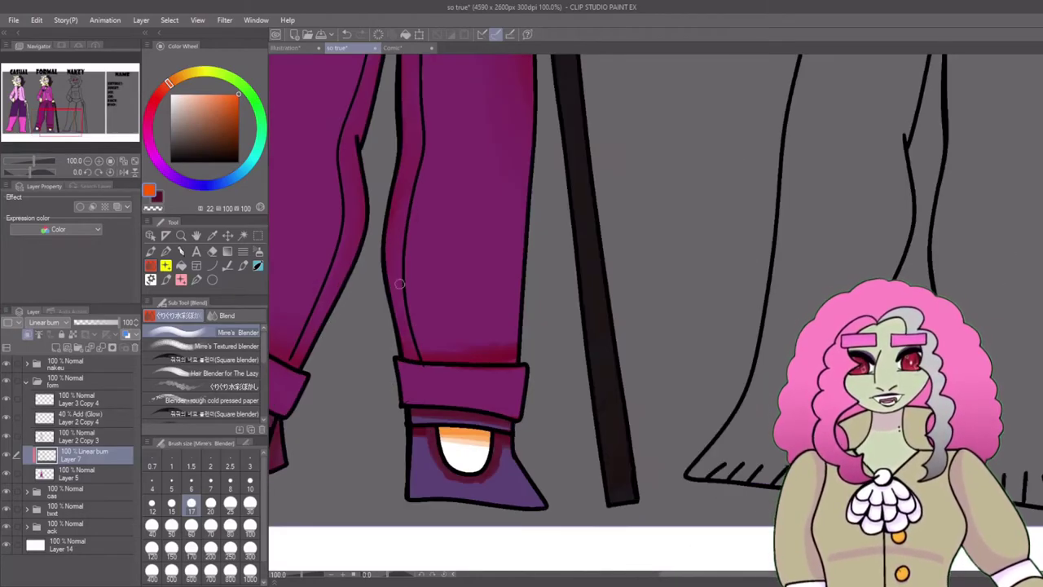
pyautogui.moveTo(418, 404)
pyautogui.mouseDown()
pyautogui.moveTo(464, 430)
pyautogui.moveTo(468, 456)
pyautogui.moveTo(428, 432)
pyautogui.moveTo(424, 446)
pyautogui.moveTo(406, 435)
pyautogui.mouseUp()
pyautogui.press(']')
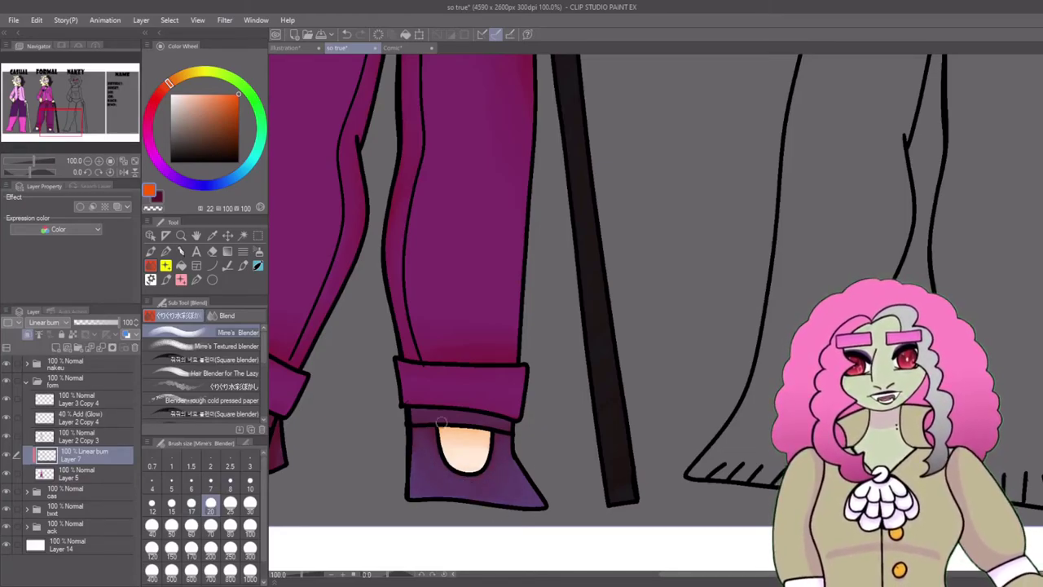
# - Duplicate the formal figure's Linear burn layer twice, tint the shadows pink, and set the opacities to 20%, 20% and 40%
pyautogui.hotkey('ctrl', '0')
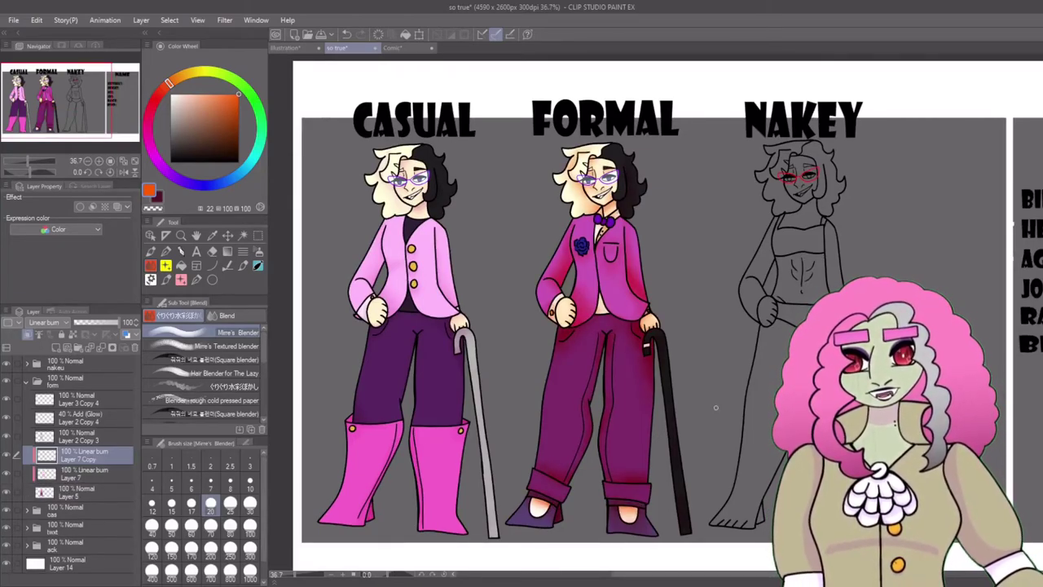
pyautogui.click(84, 489)
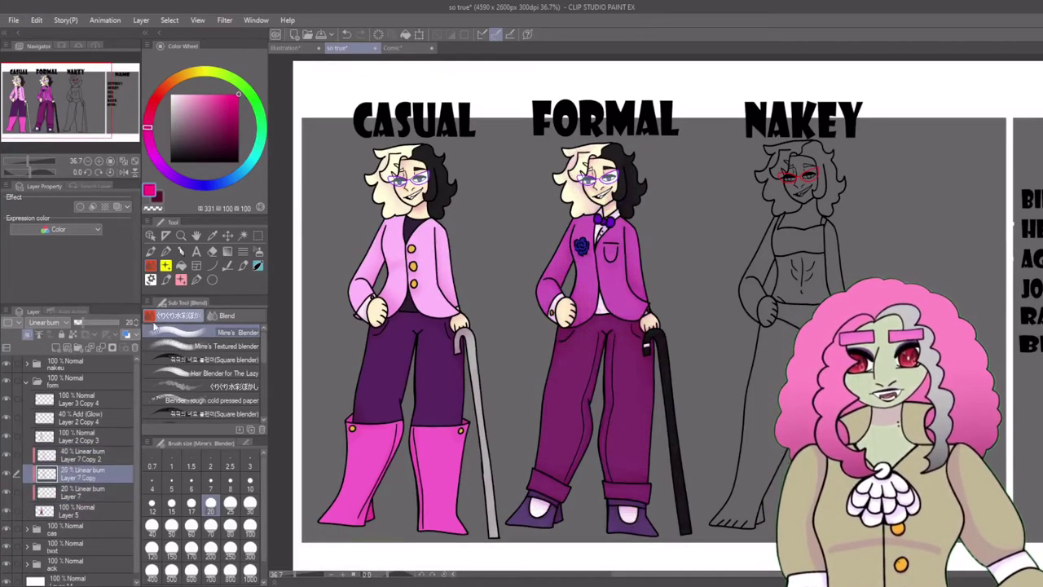
# - Add a new layer beneath the line art in the nakeu folder and hide the figure's glasses layers
pyautogui.scroll(-2, 571, 326)
pyautogui.click(66, 417)
pyautogui.hotkey('ctrl', 'shift', 'n')
pyautogui.scroll(-1, 588, 343)
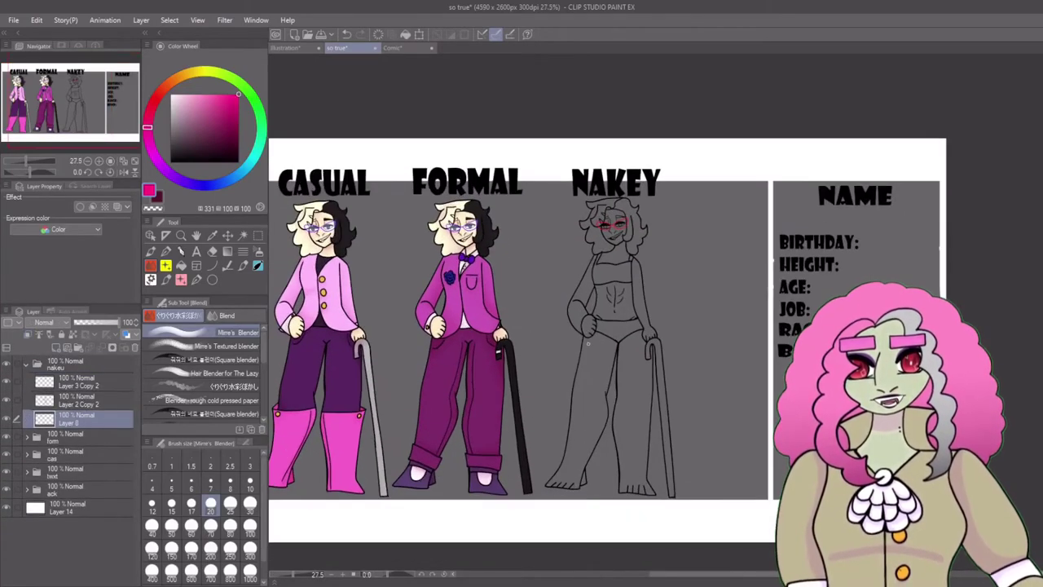
pyautogui.scroll(2, 717, 340)
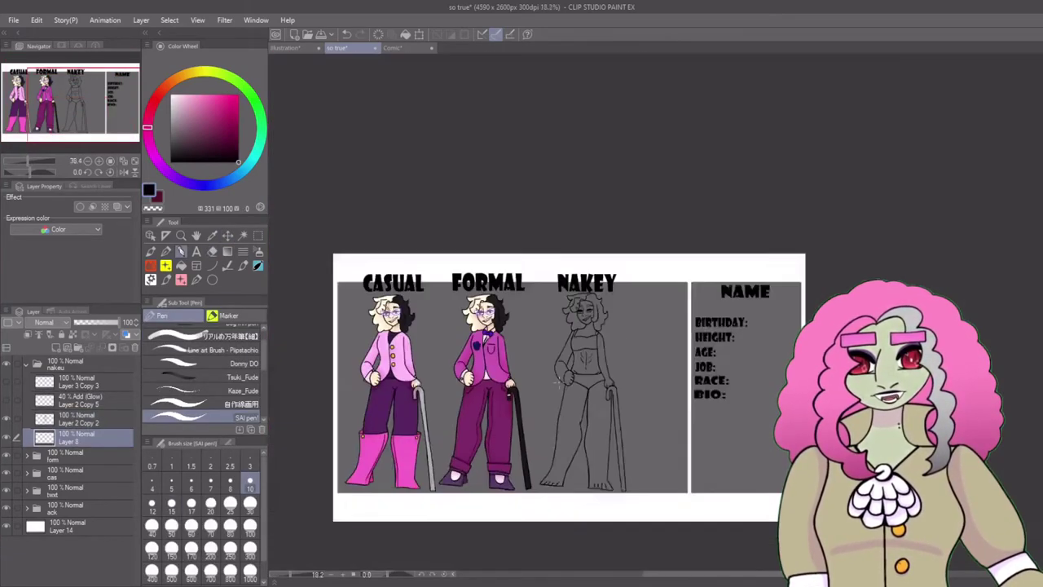
pyautogui.scroll(3, 758, 562)
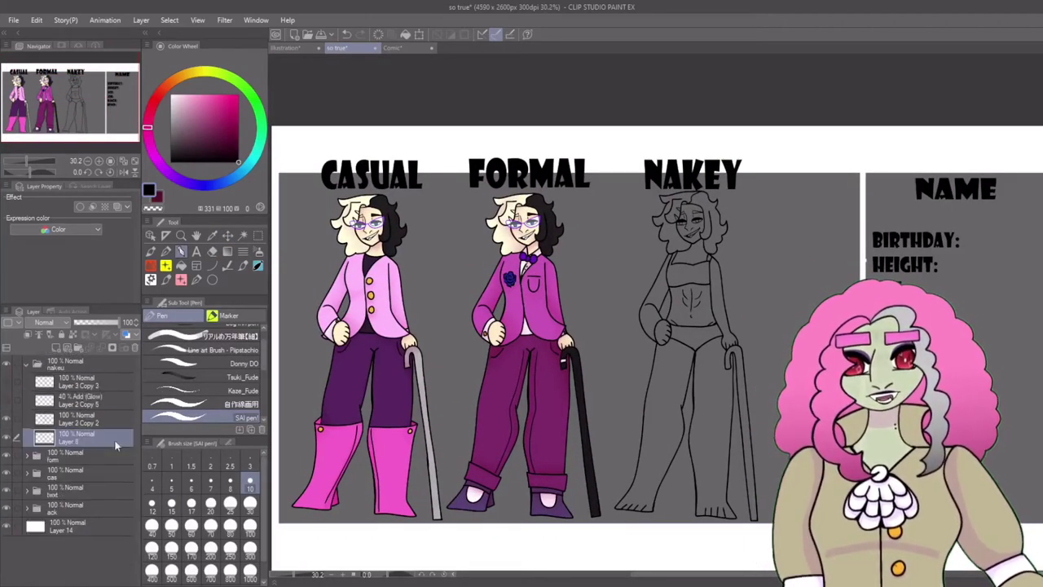
# - Fill the NAKEY figure's hair cream and black, the face and body pale cream, and the eyes dark purple
pyautogui.scroll(2, 586, 126)
pyautogui.press('g')
pyautogui.click(585, 126)
pyautogui.click(619, 159)
pyautogui.click(583, 163)
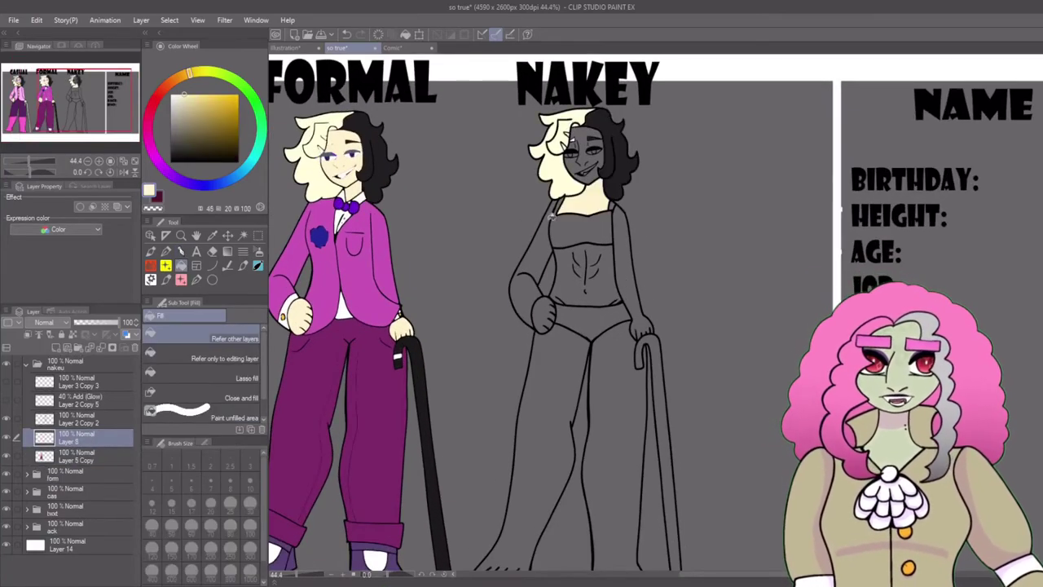
pyautogui.click(570, 244)
pyautogui.click(538, 456)
pyautogui.click(588, 170)
pyautogui.click(175, 177)
pyautogui.click(219, 136)
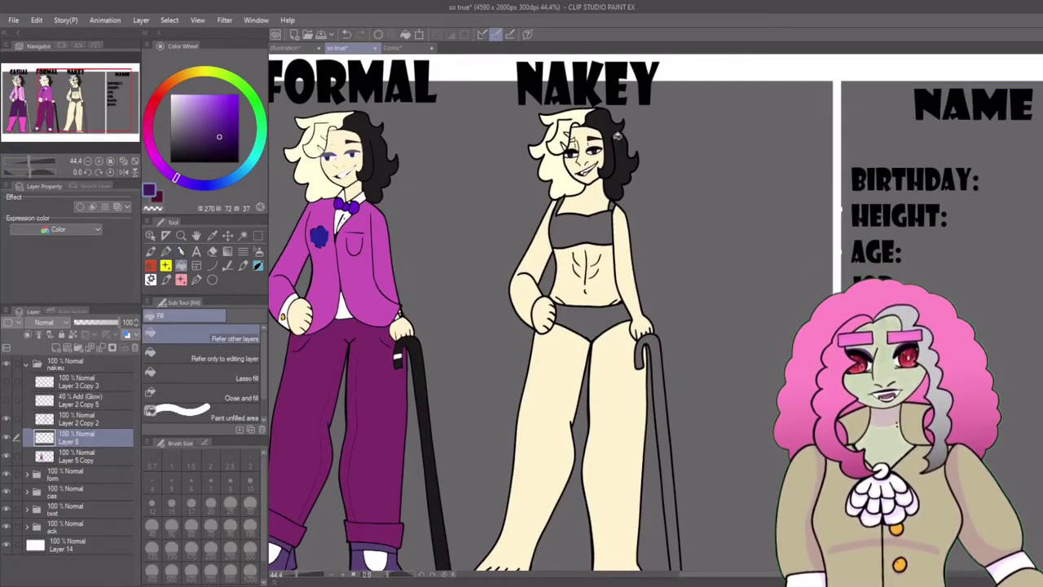
# - Fill the NAKEY figure's bra top and briefs with light pink
pyautogui.scroll(-1, 617, 136)
pyautogui.click(151, 108)
pyautogui.click(188, 96)
pyautogui.click(584, 188)
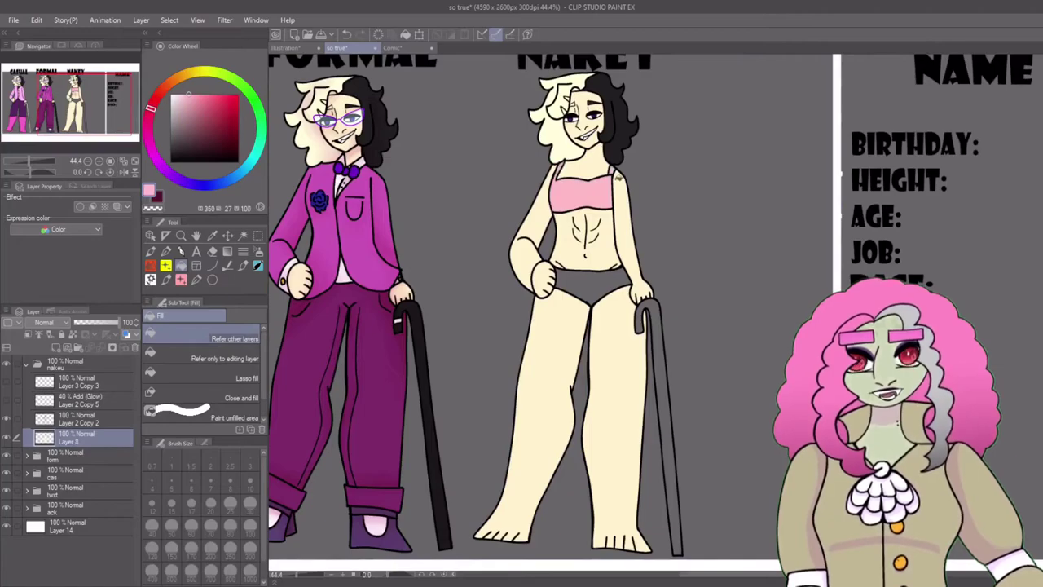
pyautogui.click(585, 281)
# - Fill the NAKEY figure's cane dark brown and show the glasses layers again
pyautogui.scroll(3, 585, 281)
pyautogui.scroll(-4, 585, 281)
pyautogui.scroll(1, 585, 281)
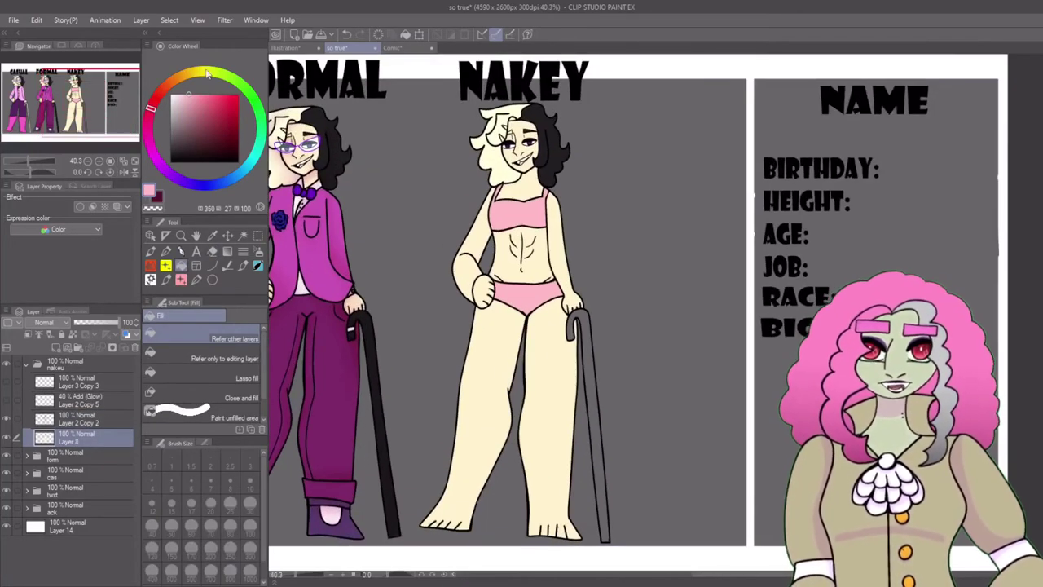
pyautogui.click(208, 73)
pyautogui.click(576, 322)
pyautogui.click(173, 80)
pyautogui.click(199, 146)
pyautogui.scroll(1, 570, 326)
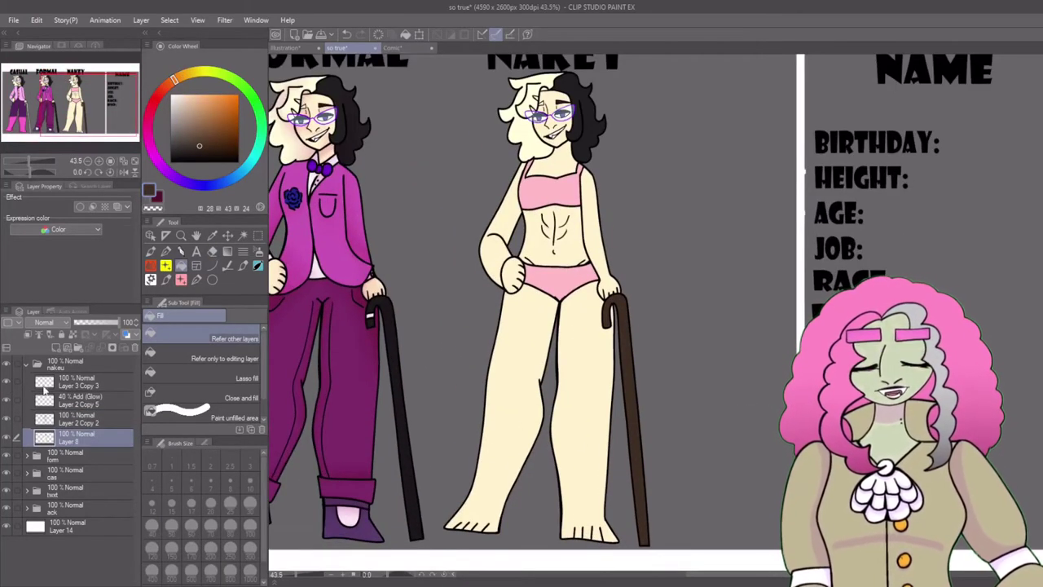
# - Add a clipped Linear burn layer and shade the NAKEY figure's hair, face and neck orange with the Transparent watercolor brush
pyautogui.click(27, 334)
pyautogui.click(150, 251)
pyautogui.click(216, 114)
pyautogui.scroll(3, 570, 244)
pyautogui.moveTo(533, 192); pyautogui.dragTo(578, 278)
pyautogui.moveTo(481, 184); pyautogui.dragTo(509, 260)
pyautogui.moveTo(652, 212); pyautogui.dragTo(644, 318)
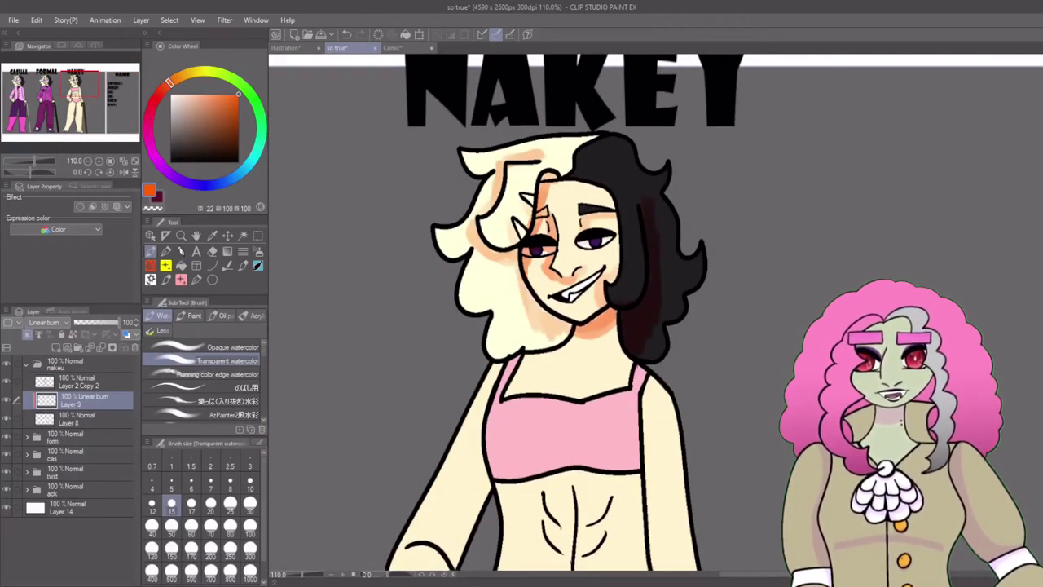
# - Paint orange shadows on the NAKEY figure's shoulders and bent arm, the bra top's straps, and the skin below the bra
pyautogui.scroll(-4, 570, 326)
pyautogui.moveTo(493, 220); pyautogui.dragTo(436, 399)
pyautogui.moveTo(611, 171); pyautogui.dragTo(646, 350)
pyautogui.moveTo(499, 334); pyautogui.dragTo(644, 342)
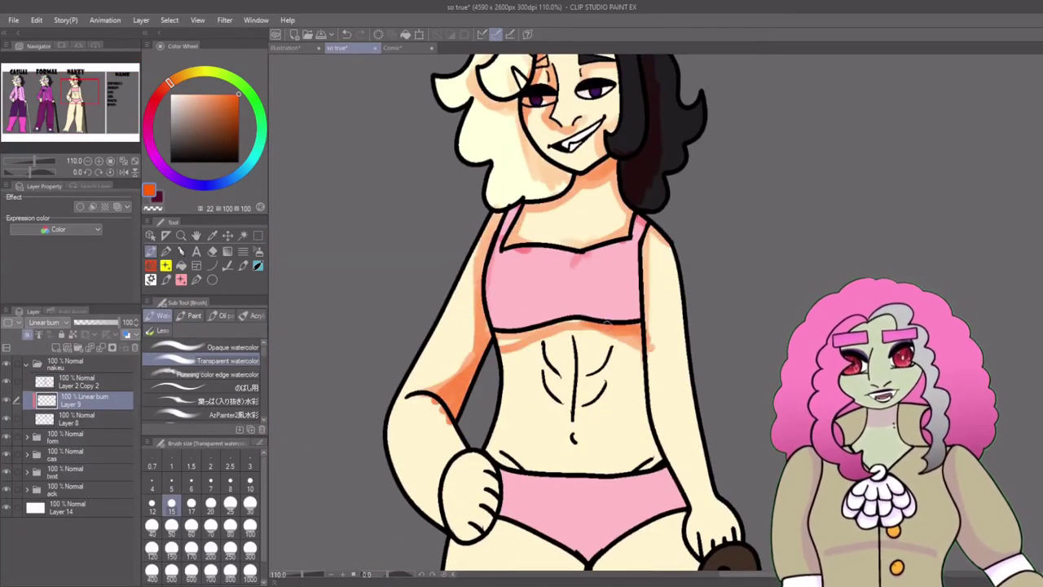
# - Paint orange shadows on the NAKEY figure's straight arm, waist, forearm and fist, and on the briefs and upper thigh
pyautogui.scroll(-3, 570, 325)
pyautogui.moveTo(635, 265); pyautogui.dragTo(697, 452)
pyautogui.moveTo(505, 359); pyautogui.dragTo(433, 437)
pyautogui.moveTo(514, 326); pyautogui.dragTo(489, 424)
pyautogui.moveTo(440, 326); pyautogui.dragTo(481, 411)
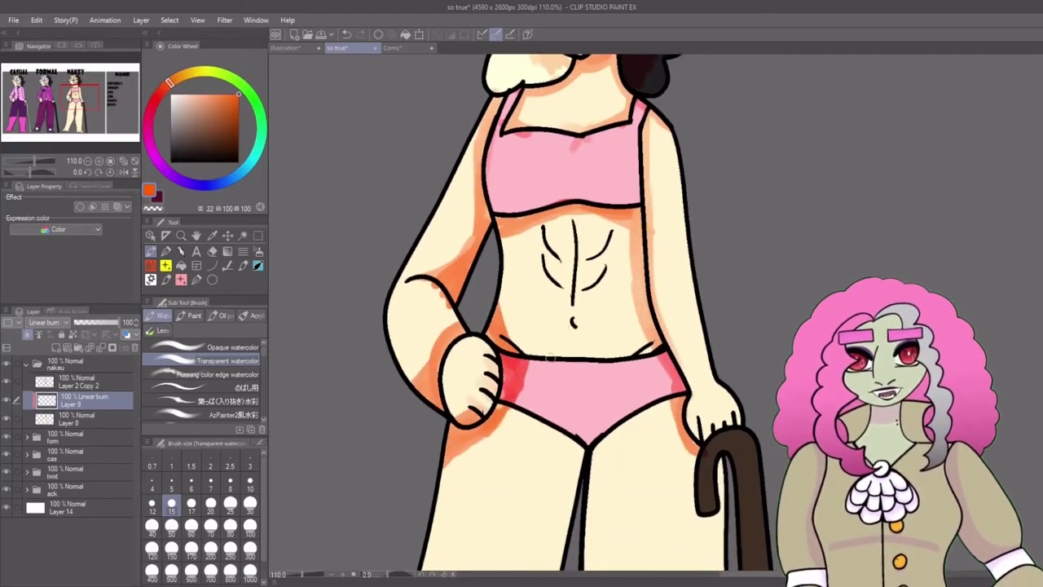
# - Paint orange shadows around the NAKEY figure's abdominal lines and navel, and along the inner and outer upper thighs
pyautogui.moveTo(570, 313); pyautogui.dragTo(644, 347)
pyautogui.moveTo(538, 244)
pyautogui.mouseDown()
pyautogui.moveTo(611, 293)
pyautogui.moveTo(603, 285)
pyautogui.mouseUp()
pyautogui.scroll(-2, 570, 326)
pyautogui.scroll(-1, 570, 326)
pyautogui.moveTo(586, 212)
pyautogui.mouseDown()
pyautogui.moveTo(676, 294)
pyautogui.moveTo(594, 334)
pyautogui.mouseUp()
pyautogui.moveTo(701, 252); pyautogui.dragTo(717, 375)
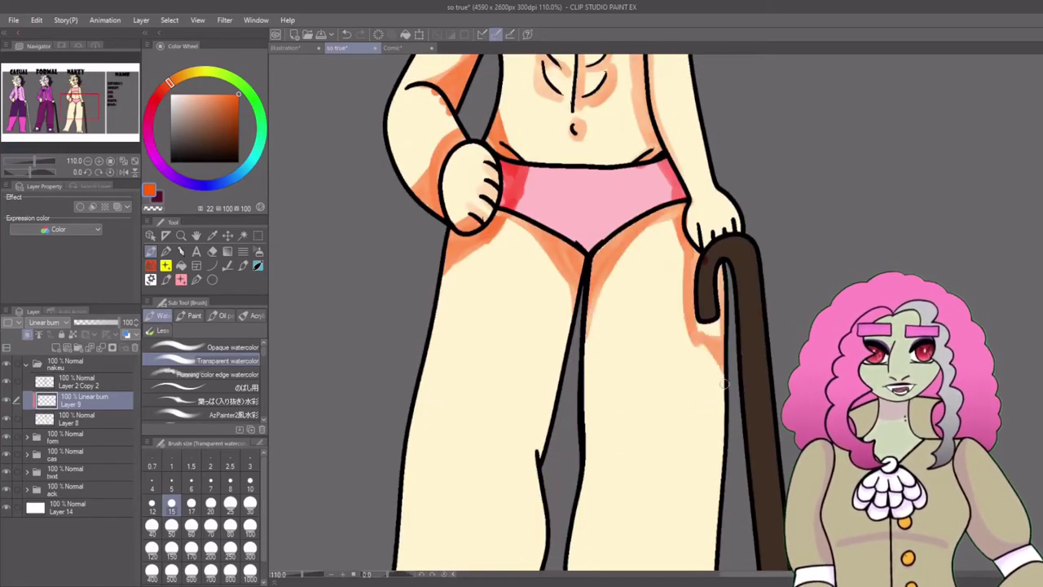
# - Paint orange shadows farther down the outer thigh and around the figure's knees
pyautogui.moveTo(709, 322); pyautogui.dragTo(713, 440)
pyautogui.scroll(-5, 571, 326)
pyautogui.moveTo(591, 277); pyautogui.dragTo(572, 168)
pyautogui.scroll(3, 572, 169)
pyautogui.scroll(-6, 570, 326)
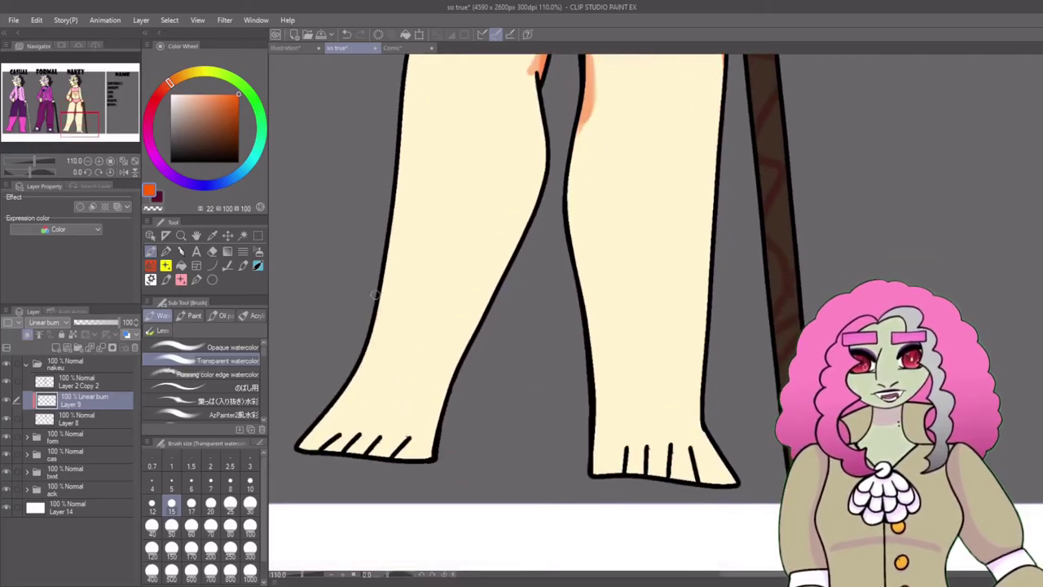
# - Paint orange shadows on both ankles and between the toes of the NAKEY figure's feet
pyautogui.moveTo(364, 318); pyautogui.dragTo(367, 383)
pyautogui.moveTo(603, 375); pyautogui.dragTo(604, 432)
pyautogui.moveTo(697, 396); pyautogui.dragTo(685, 476)
pyautogui.moveTo(642, 440); pyautogui.dragTo(642, 471)
pyautogui.moveTo(383, 428); pyautogui.dragTo(382, 452)
# - Blend the orange shadows on the NAKEY figure's hair and face with Mime's Blender at size 17
pyautogui.scroll(6, 570, 326)
pyautogui.scroll(-4, 570, 326)
pyautogui.scroll(-5, 521, 326)
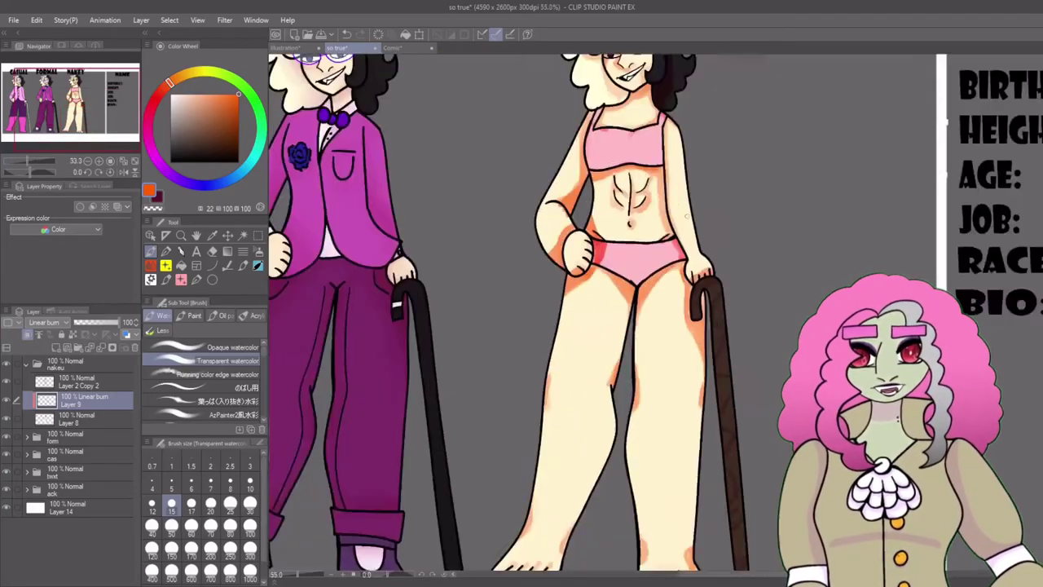
pyautogui.scroll(6, 656, 312)
pyautogui.press('j')
pyautogui.moveTo(546, 122); pyautogui.dragTo(473, 139)
pyautogui.moveTo(456, 131)
pyautogui.mouseDown()
pyautogui.moveTo(423, 276)
pyautogui.moveTo(505, 399)
pyautogui.mouseUp()
pyautogui.moveTo(522, 374); pyautogui.dragTo(554, 415)
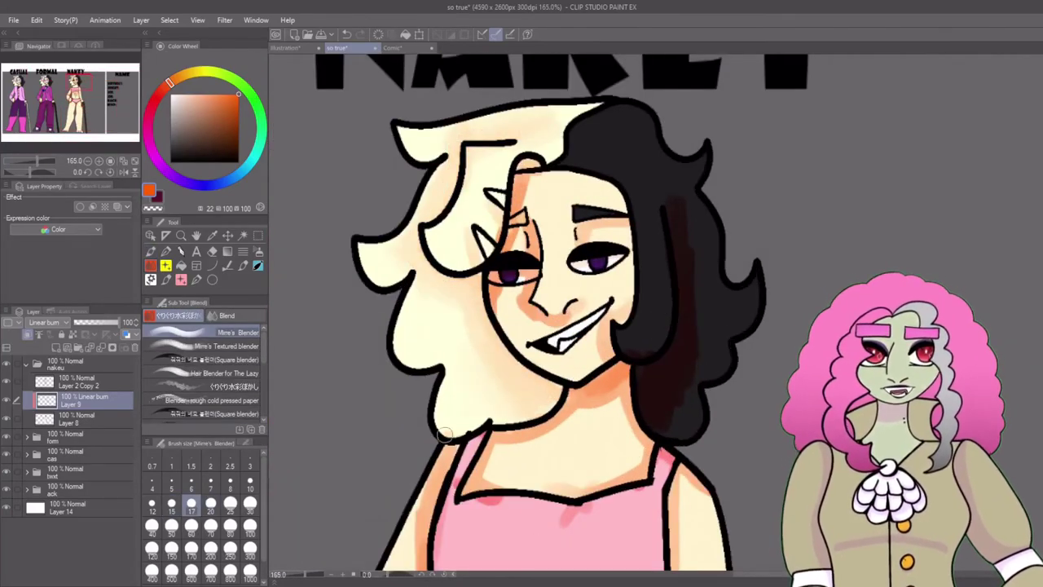
pyautogui.moveTo(488, 212)
pyautogui.mouseDown()
pyautogui.moveTo(497, 310)
pyautogui.moveTo(550, 326)
pyautogui.mouseUp()
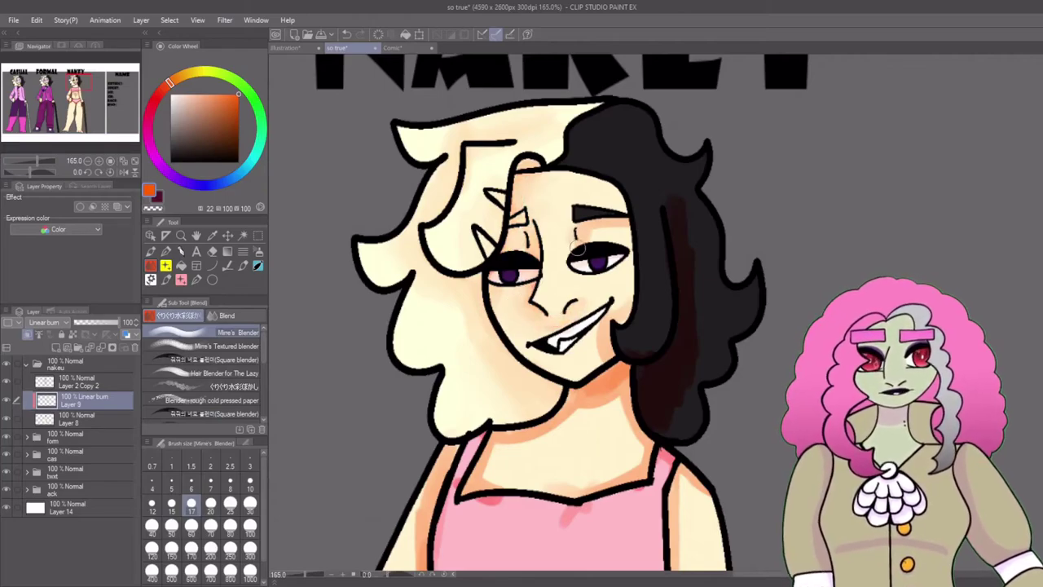
pyautogui.scroll(-3, 1030, 233)
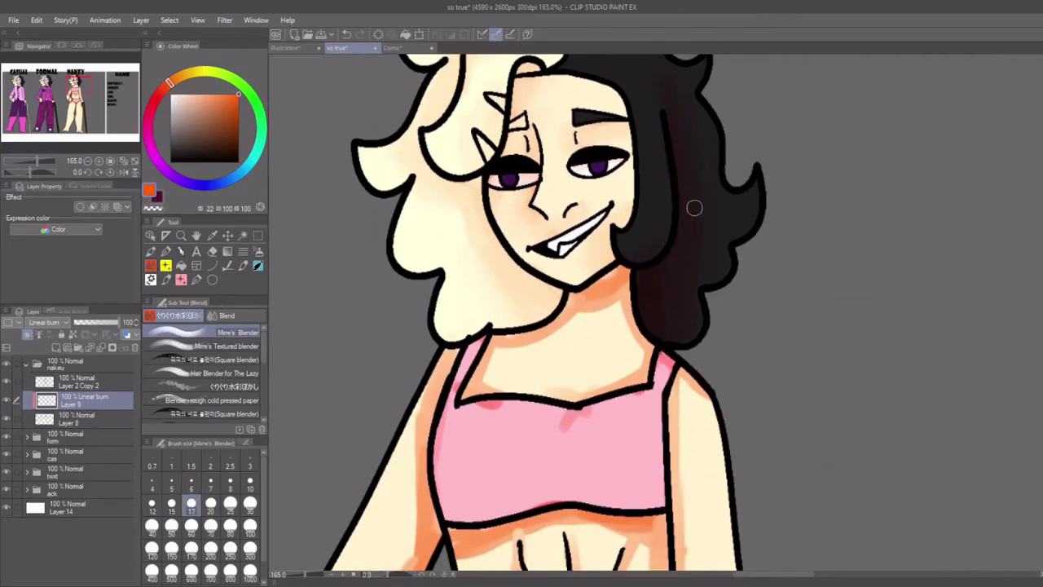
# - Blend the shadows on the figure's neck, chest, bra top and straight arm into soft gradients
pyautogui.scroll(-6, 691, 206)
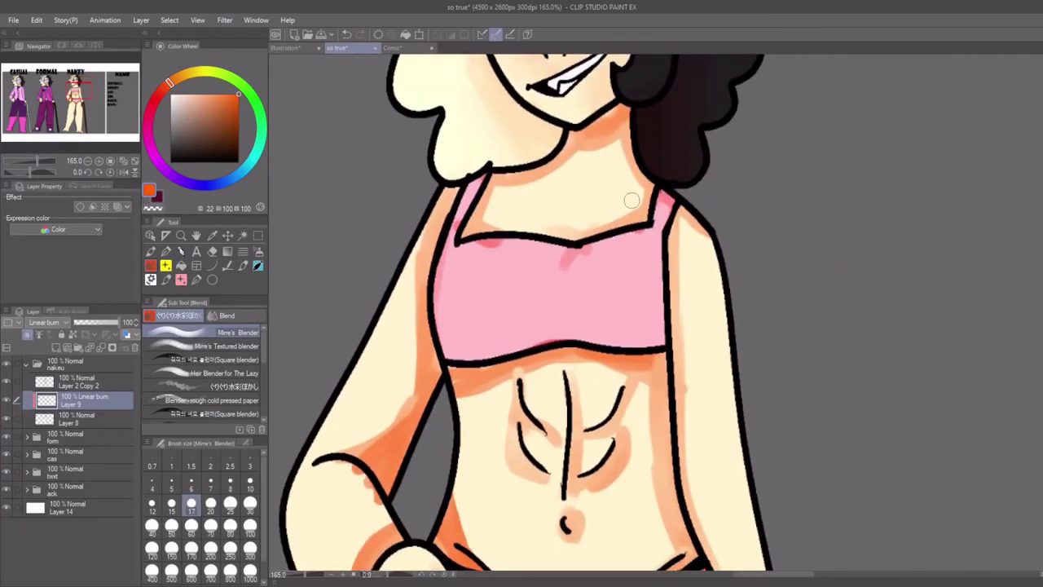
pyautogui.moveTo(489, 216)
pyautogui.mouseDown()
pyautogui.moveTo(490, 183)
pyautogui.moveTo(554, 172)
pyautogui.moveTo(589, 127)
pyautogui.moveTo(624, 111)
pyautogui.moveTo(567, 225)
pyautogui.moveTo(642, 192)
pyautogui.moveTo(501, 212)
pyautogui.mouseUp()
pyautogui.moveTo(630, 170)
pyautogui.mouseDown()
pyautogui.moveTo(574, 254)
pyautogui.moveTo(444, 293)
pyautogui.mouseUp()
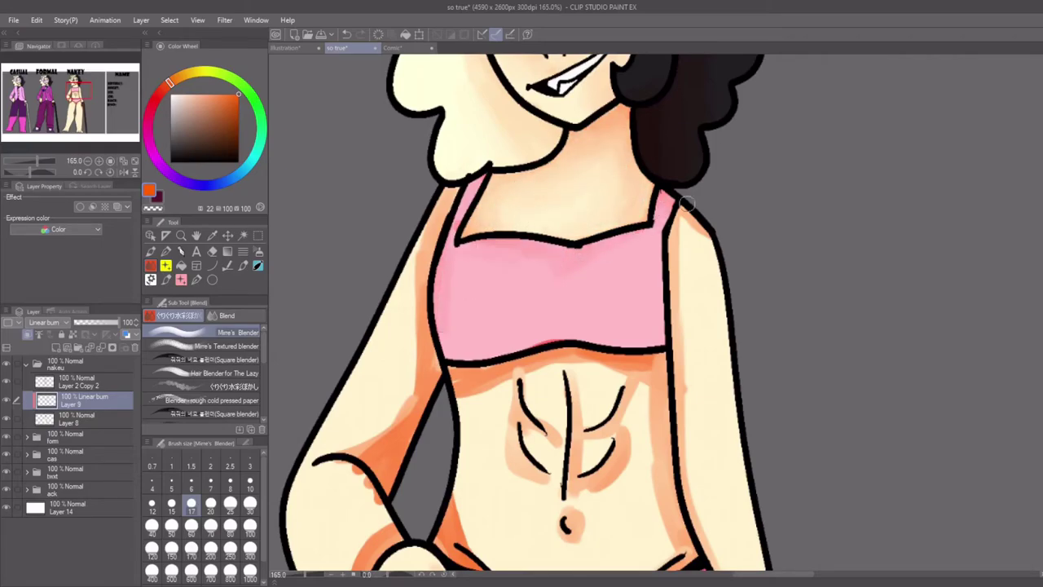
pyautogui.scroll(-2, 488, 277)
pyautogui.moveTo(701, 146)
pyautogui.mouseDown()
pyautogui.moveTo(673, 204)
pyautogui.moveTo(709, 461)
pyautogui.mouseUp()
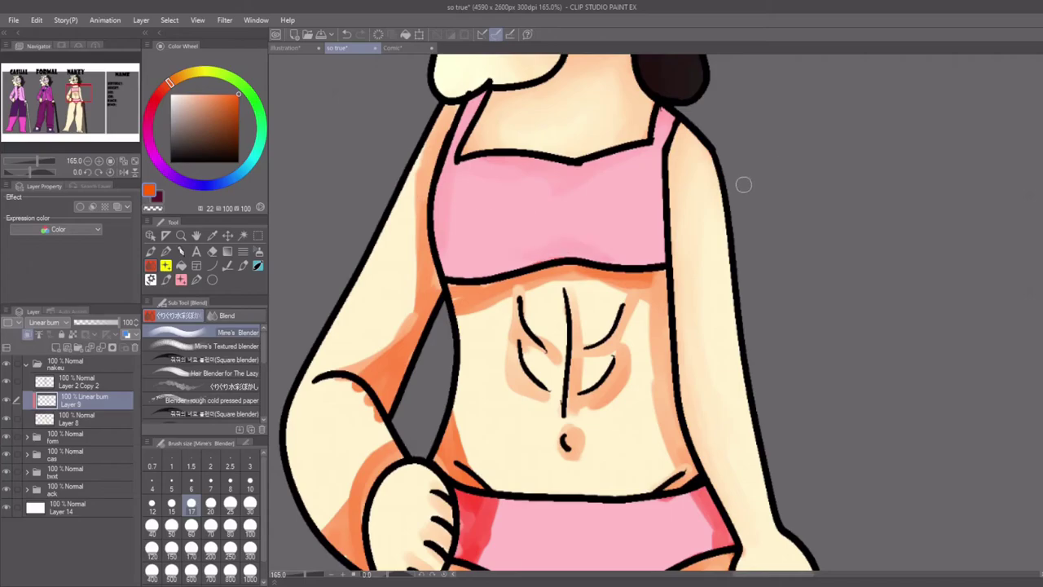
# - Blend the shadows on the figure's bent arm, waist and abdomen
pyautogui.moveTo(422, 163)
pyautogui.mouseDown()
pyautogui.moveTo(416, 277)
pyautogui.moveTo(400, 292)
pyautogui.moveTo(391, 380)
pyautogui.moveTo(408, 268)
pyautogui.moveTo(389, 336)
pyautogui.moveTo(387, 327)
pyautogui.moveTo(324, 388)
pyautogui.moveTo(357, 420)
pyautogui.moveTo(382, 338)
pyautogui.moveTo(357, 361)
pyautogui.moveTo(343, 419)
pyautogui.moveTo(327, 372)
pyautogui.moveTo(370, 358)
pyautogui.moveTo(354, 397)
pyautogui.moveTo(385, 450)
pyautogui.moveTo(437, 424)
pyautogui.moveTo(397, 352)
pyautogui.moveTo(457, 301)
pyautogui.moveTo(552, 366)
pyautogui.moveTo(468, 332)
pyautogui.mouseUp()
pyautogui.scroll(-2, 488, 326)
pyautogui.moveTo(580, 303)
pyautogui.mouseDown()
pyautogui.moveTo(633, 300)
pyautogui.moveTo(504, 189)
pyautogui.moveTo(645, 200)
pyautogui.moveTo(530, 174)
pyautogui.moveTo(665, 184)
pyautogui.moveTo(641, 152)
pyautogui.moveTo(449, 190)
pyautogui.moveTo(443, 256)
pyautogui.moveTo(537, 178)
pyautogui.moveTo(663, 209)
pyautogui.moveTo(681, 167)
pyautogui.mouseUp()
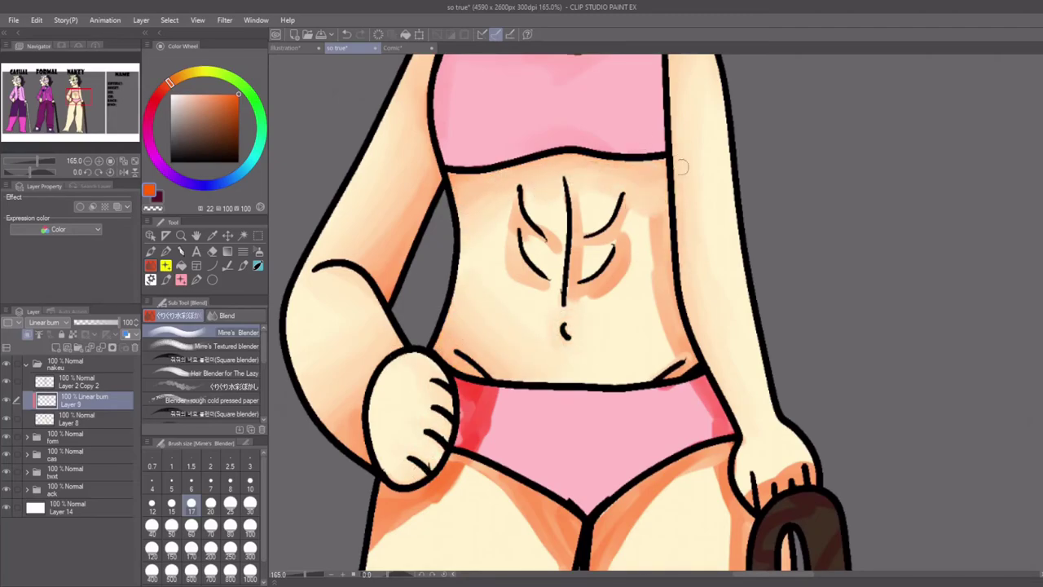
pyautogui.moveTo(659, 213)
pyautogui.mouseDown()
pyautogui.moveTo(619, 244)
pyautogui.moveTo(604, 317)
pyautogui.moveTo(558, 301)
pyautogui.moveTo(655, 207)
pyautogui.moveTo(659, 356)
pyautogui.mouseUp()
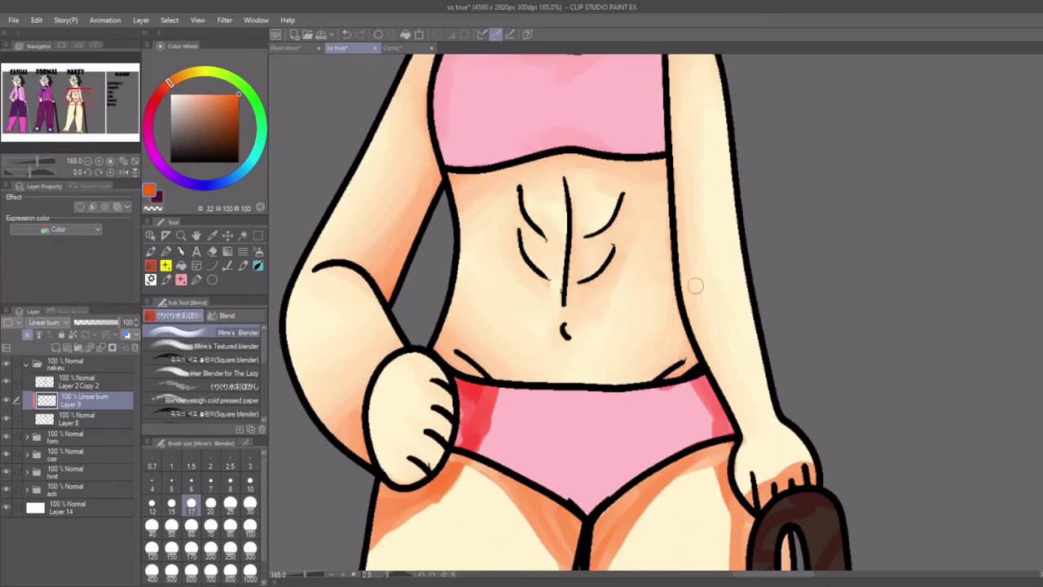
# - Blend the shadows at both sides of the briefs and on the hand holding the cane
pyautogui.scroll(-5, 1019, 277)
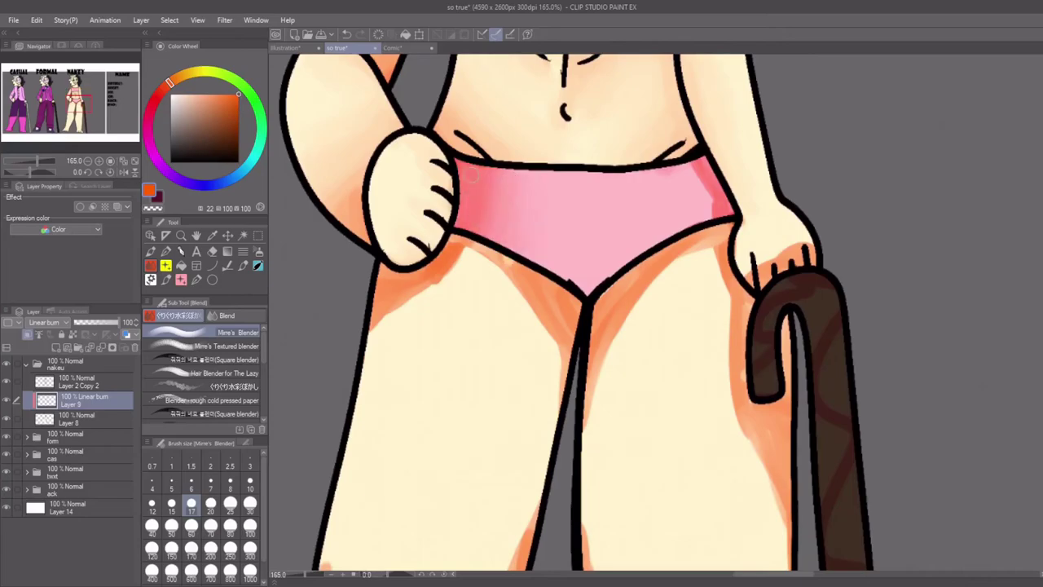
pyautogui.moveTo(689, 171); pyautogui.dragTo(666, 193)
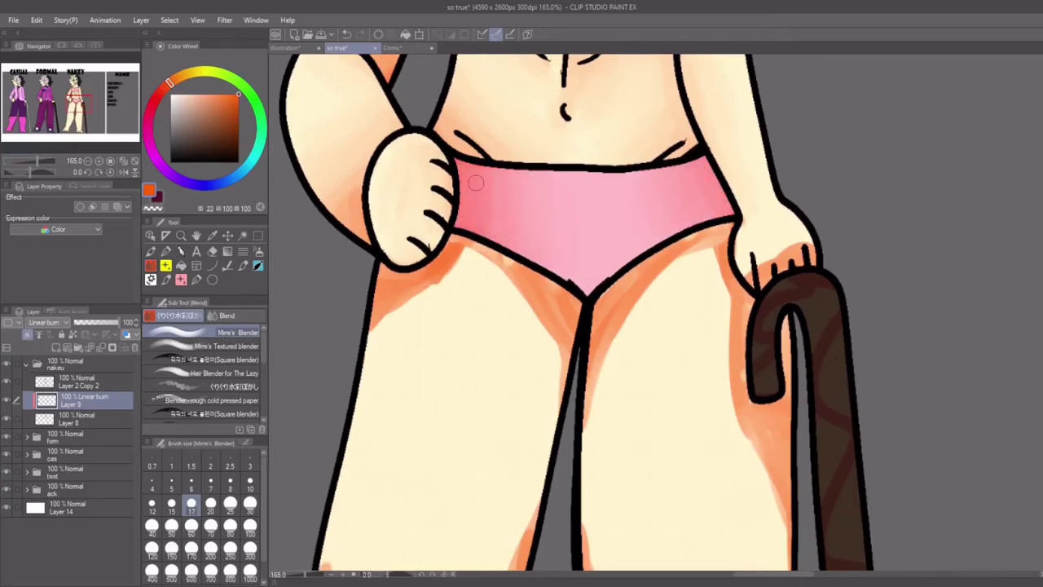
pyautogui.moveTo(807, 244); pyautogui.dragTo(758, 273)
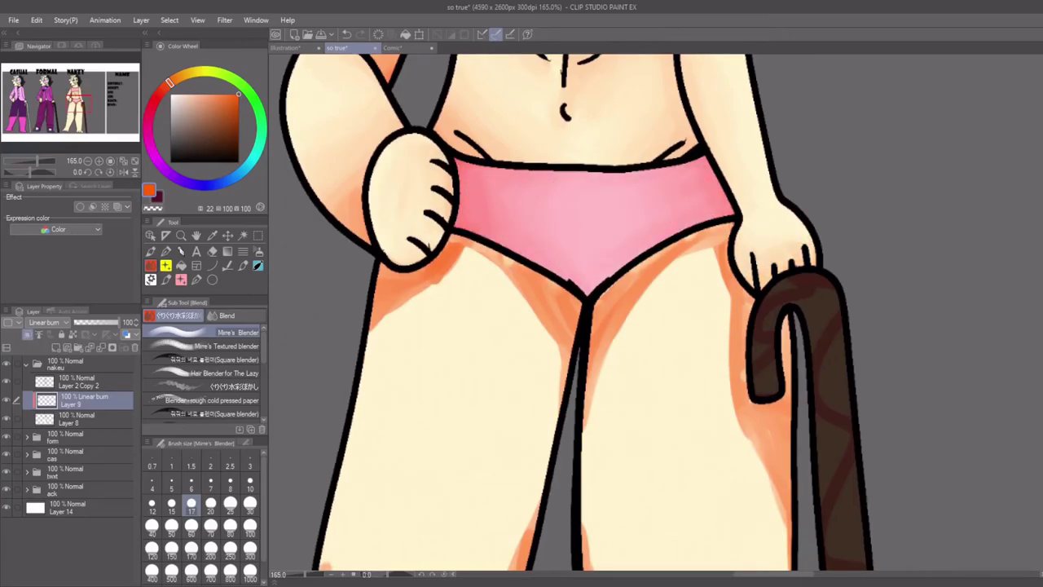
# - Blend the shadows on the thigh beside the cane and on the upper cane, enlarging the blender to size 30
pyautogui.scroll(-2, 580, 313)
pyautogui.moveTo(599, 342); pyautogui.dragTo(611, 245)
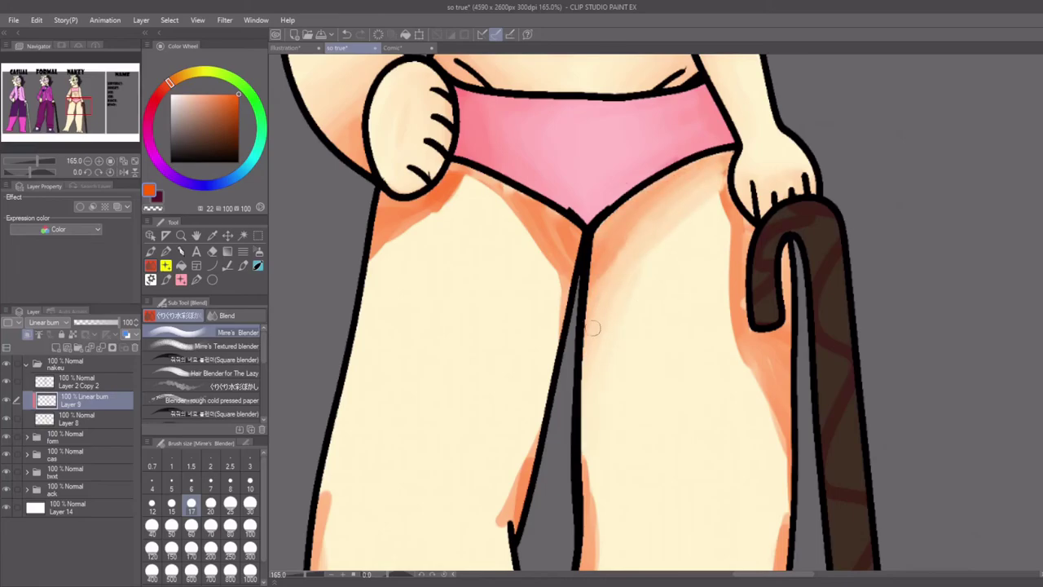
pyautogui.moveTo(668, 261); pyautogui.dragTo(607, 237)
pyautogui.moveTo(727, 230)
pyautogui.mouseDown()
pyautogui.moveTo(708, 210)
pyautogui.moveTo(761, 453)
pyautogui.mouseUp()
pyautogui.press(']')
pyautogui.press(']')
pyautogui.press(']')
pyautogui.moveTo(737, 214); pyautogui.dragTo(822, 293)
pyautogui.moveTo(753, 269); pyautogui.dragTo(794, 495)
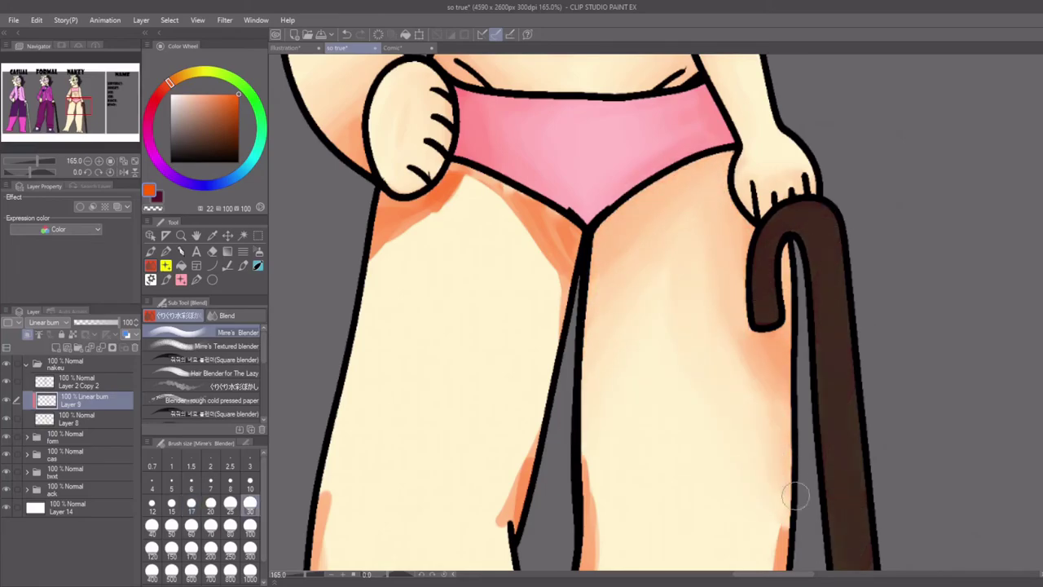
# - Blend the shadows on the other thigh, below the fist and along the edge of the briefs
pyautogui.scroll(-2, 794, 495)
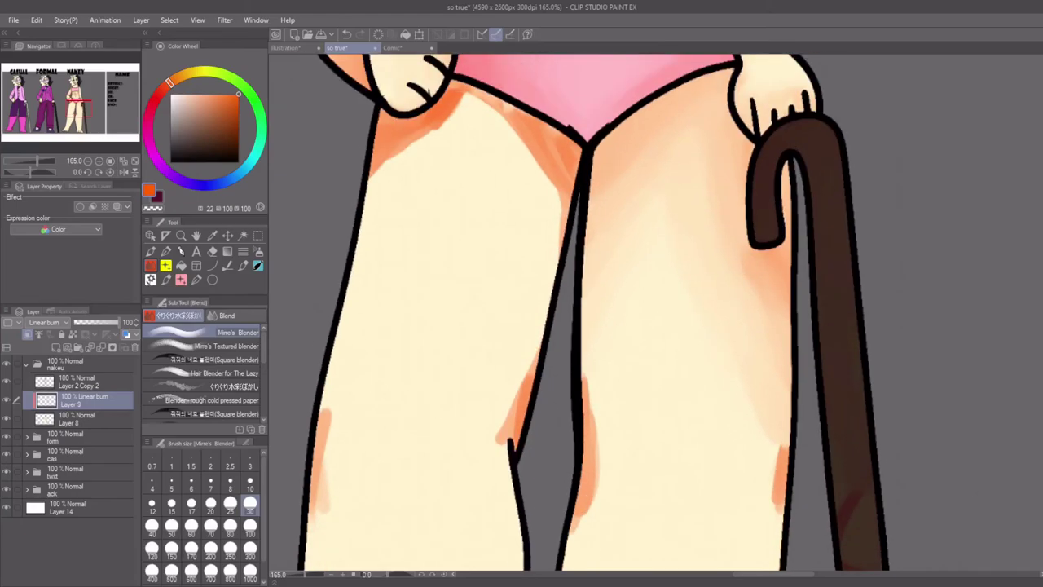
pyautogui.moveTo(473, 98); pyautogui.dragTo(408, 163)
pyautogui.moveTo(383, 106); pyautogui.dragTo(456, 131)
pyautogui.moveTo(554, 261)
pyautogui.mouseDown()
pyautogui.moveTo(502, 111)
pyautogui.moveTo(562, 196)
pyautogui.mouseUp()
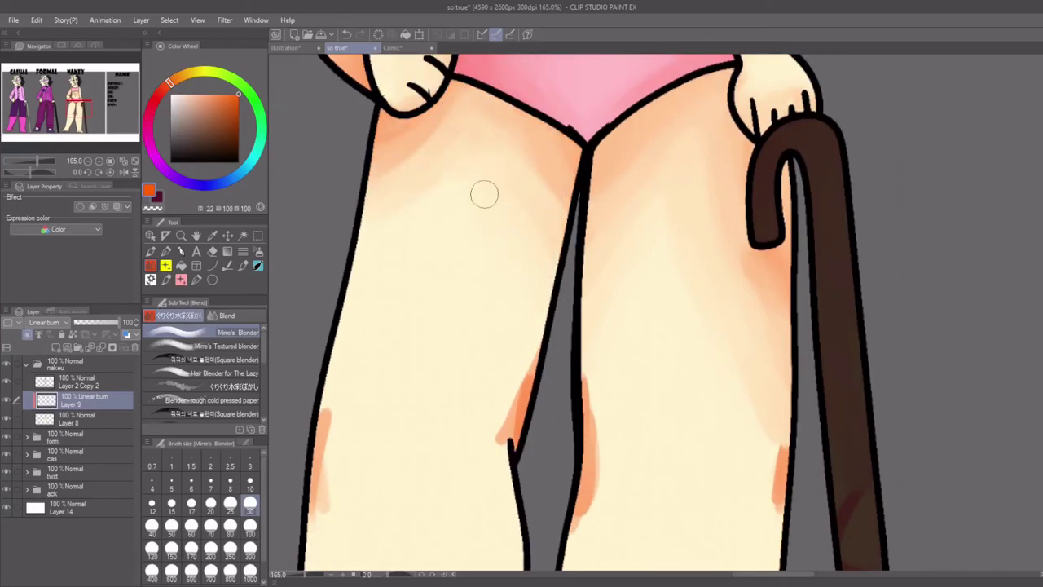
pyautogui.moveTo(484, 193)
pyautogui.mouseDown()
pyautogui.moveTo(475, 109)
pyautogui.moveTo(403, 134)
pyautogui.mouseUp()
# - Blend the shadows around both knees of the NAKEY figure
pyautogui.scroll(-5, 457, 204)
pyautogui.moveTo(522, 122); pyautogui.dragTo(454, 253)
pyautogui.moveTo(595, 146); pyautogui.dragTo(557, 340)
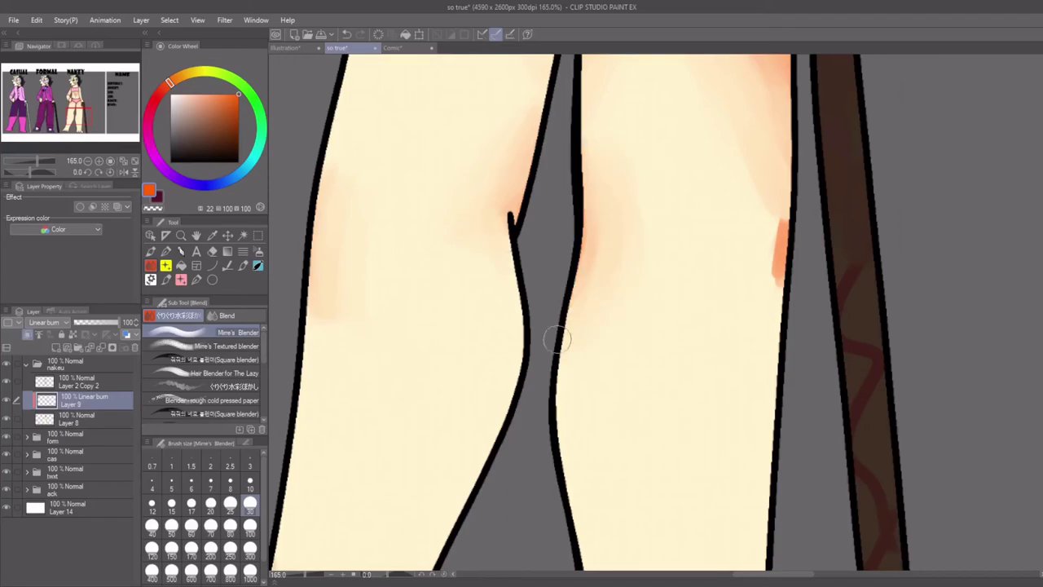
pyautogui.moveTo(778, 294); pyautogui.dragTo(742, 139)
# - Blend the shadows on the ankles at blender size 30, and those between the toes at size 17
pyautogui.scroll(-3, 1020, 340)
pyautogui.scroll(-5, 1023, 338)
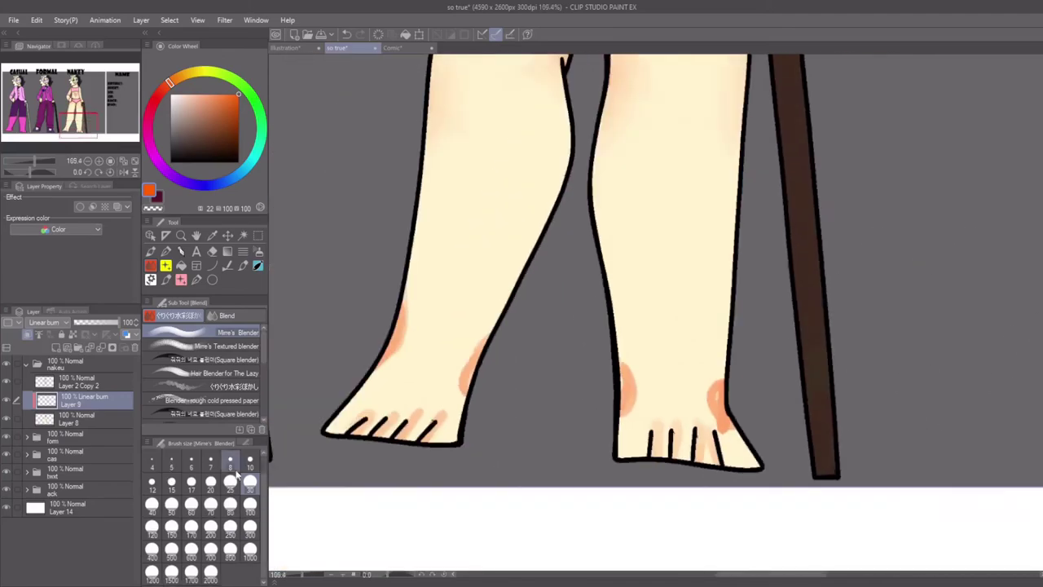
pyautogui.scroll(4, 461, 321)
pyautogui.moveTo(358, 407)
pyautogui.mouseDown()
pyautogui.moveTo(461, 321)
pyautogui.moveTo(456, 424)
pyautogui.mouseUp()
pyautogui.moveTo(659, 366); pyautogui.dragTo(676, 489)
pyautogui.moveTo(782, 457)
pyautogui.mouseDown()
pyautogui.moveTo(801, 409)
pyautogui.moveTo(800, 472)
pyautogui.mouseUp()
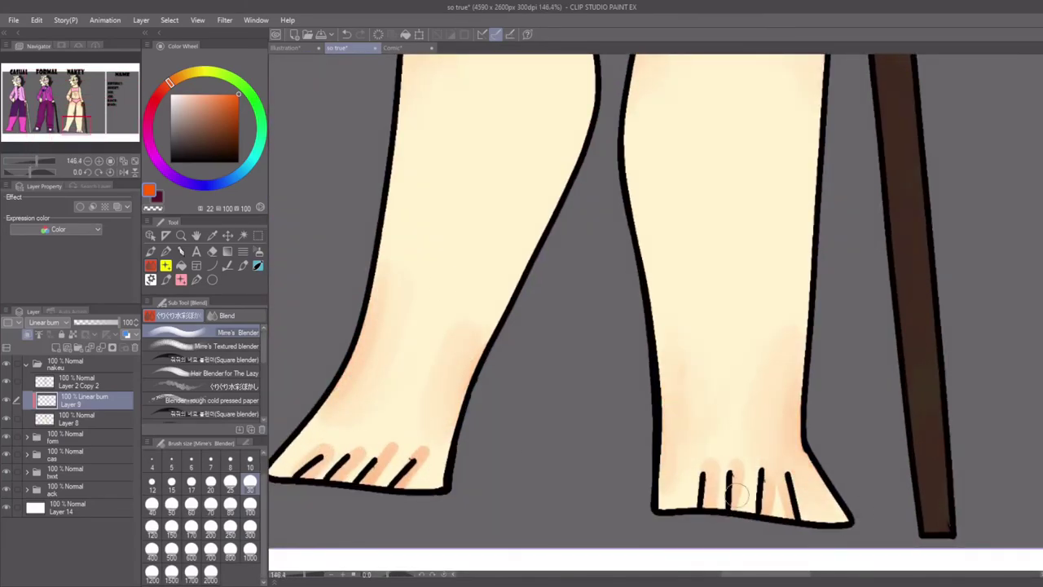
pyautogui.click(191, 483)
pyautogui.moveTo(326, 432); pyautogui.dragTo(437, 435)
pyautogui.moveTo(738, 465); pyautogui.dragTo(774, 509)
# - Stack copies of the NAKEY figure's Linear burn shading layer, setting the top copy to 40% opacity and the two below to 20%
pyautogui.scroll(-5, 677, 450)
pyautogui.scroll(1, 652, 285)
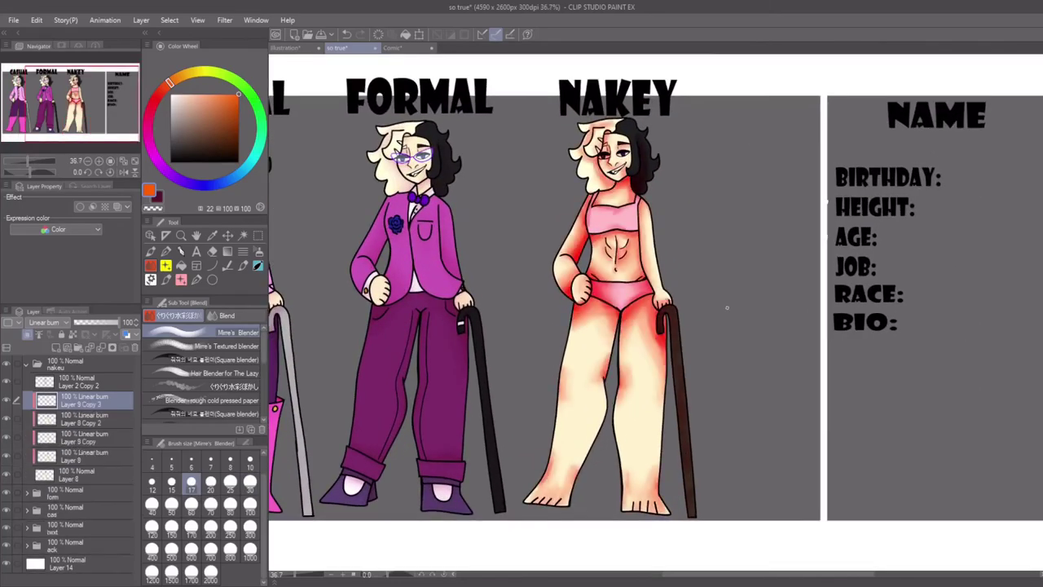
pyautogui.moveTo(118, 322); pyautogui.dragTo(77, 325)
pyautogui.scroll(-2, 657, 346)
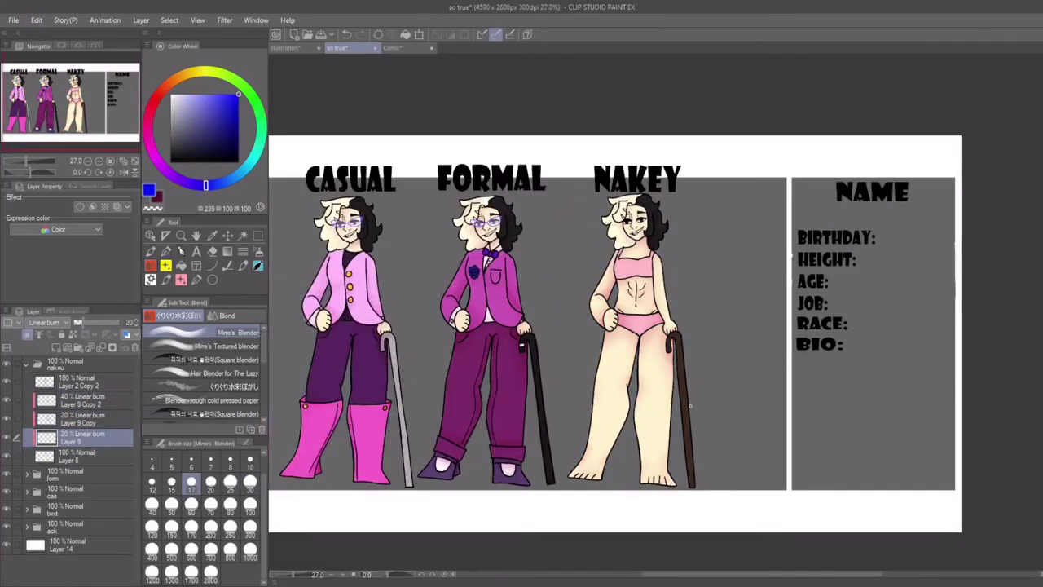
pyautogui.scroll(2, 570, 326)
# - Add a new layer above the collapsed figure folders and handwrite the character's full name in black under NAME, then transform the lettering
pyautogui.click(25, 364)
pyautogui.click(55, 347)
pyautogui.scroll(-2, 570, 326)
pyautogui.scroll(4, 500, 312)
pyautogui.press('p')
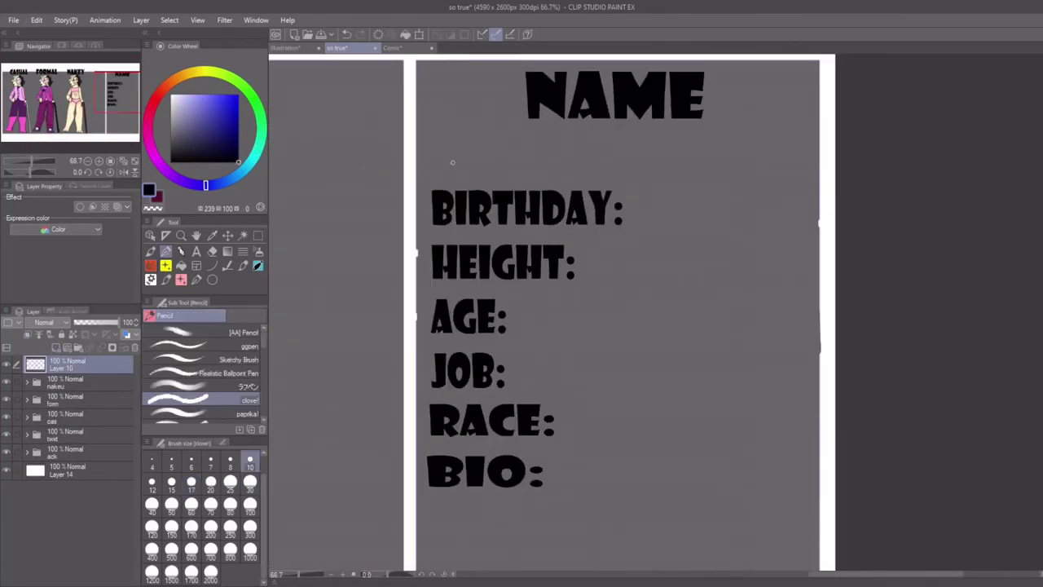
pyautogui.moveTo(433, 149)
pyautogui.mouseDown()
pyautogui.moveTo(450, 173)
pyautogui.moveTo(702, 149)
pyautogui.moveTo(831, 163)
pyautogui.moveTo(813, 152)
pyautogui.mouseUp()
pyautogui.hotkey('ctrl', 't')
pyautogui.press('Return')
# - Handwrite the birthday, height 6'4, age, job "Queen" LMAO and race Japanese/Hawaiian entries beside their labels
pyautogui.moveTo(632, 196)
pyautogui.mouseDown()
pyautogui.moveTo(702, 214)
pyautogui.moveTo(607, 246)
pyautogui.mouseUp()
pyautogui.moveTo(537, 319); pyautogui.dragTo(780, 314)
pyautogui.scroll(-2, 1018, 279)
pyautogui.moveTo(514, 301); pyautogui.dragTo(712, 304)
pyautogui.scroll(-3, 709, 301)
pyautogui.moveTo(507, 181); pyautogui.dragTo(634, 189)
pyautogui.moveTo(558, 259); pyautogui.dragTo(791, 260)
# - Handwrite "gaslight girlboss gatekeep!!!" under BIO and underline it with scribbled strokes
pyautogui.scroll(-3, 791, 261)
pyautogui.moveTo(495, 216)
pyautogui.mouseDown()
pyautogui.moveTo(581, 235)
pyautogui.moveTo(514, 273)
pyautogui.moveTo(516, 350)
pyautogui.moveTo(743, 321)
pyautogui.mouseUp()
pyautogui.moveTo(506, 382); pyautogui.dragTo(676, 389)
pyautogui.moveTo(515, 401); pyautogui.dragTo(767, 414)
pyautogui.moveTo(570, 444); pyautogui.dragTo(655, 464)
pyautogui.scroll(-3, 645, 371)
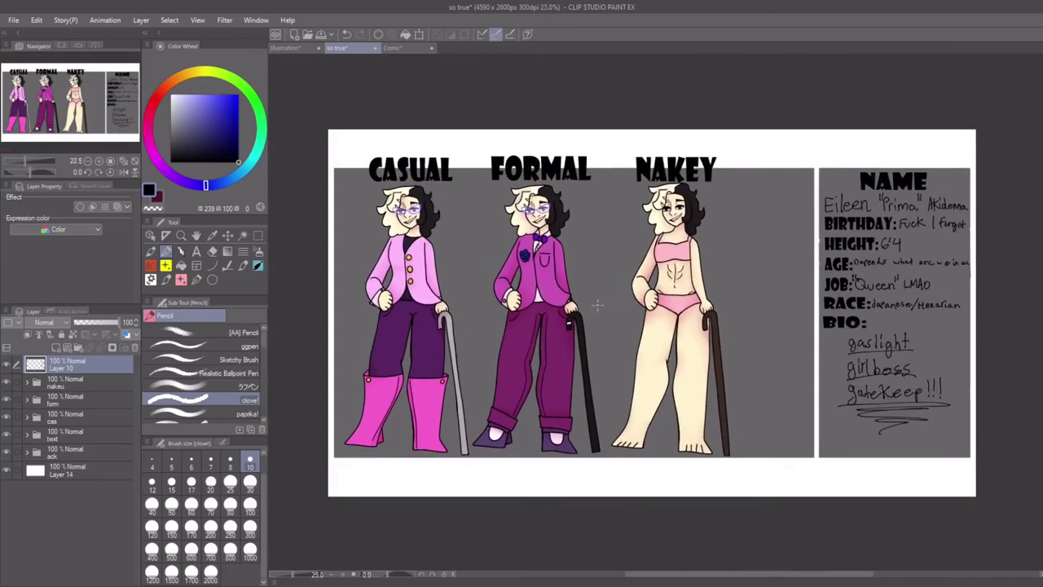